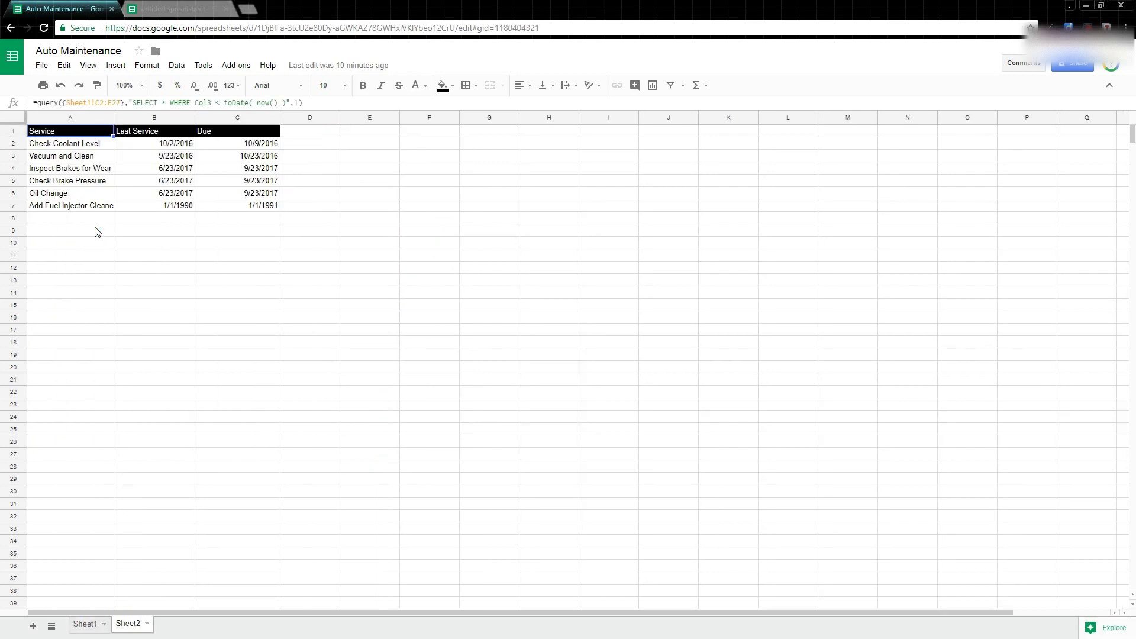
# Set the Last Service date of Check Brake Fluid to 10/2/2016 on Sheet1 and review the overdue list on Sheet2.
pyautogui.click(92, 183)
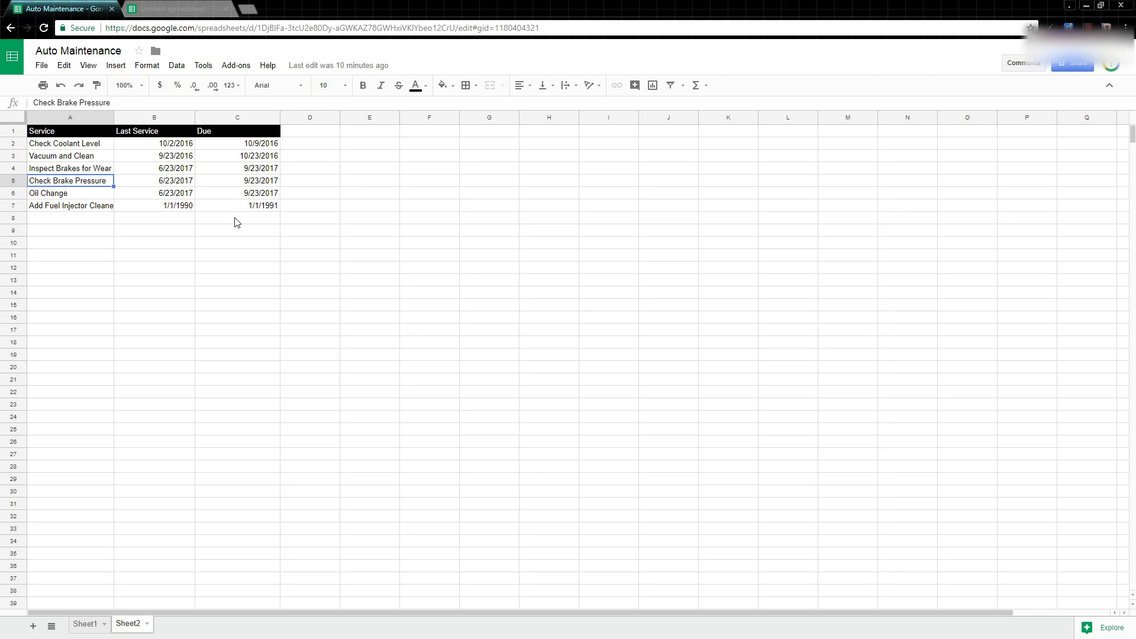
pyautogui.click(87, 625)
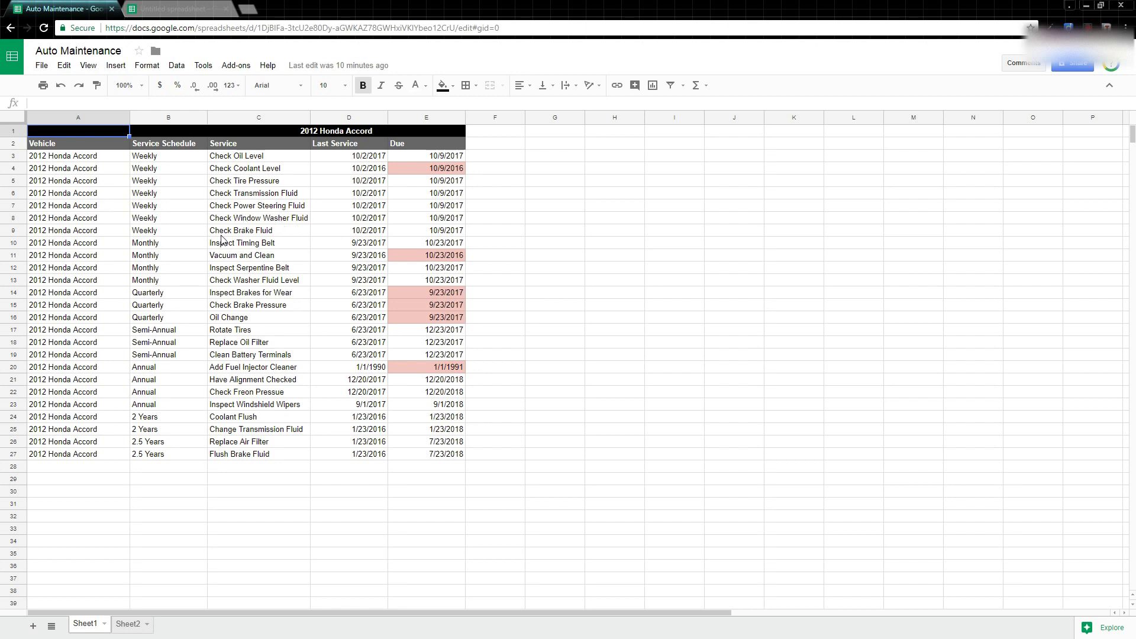
pyautogui.click(337, 231)
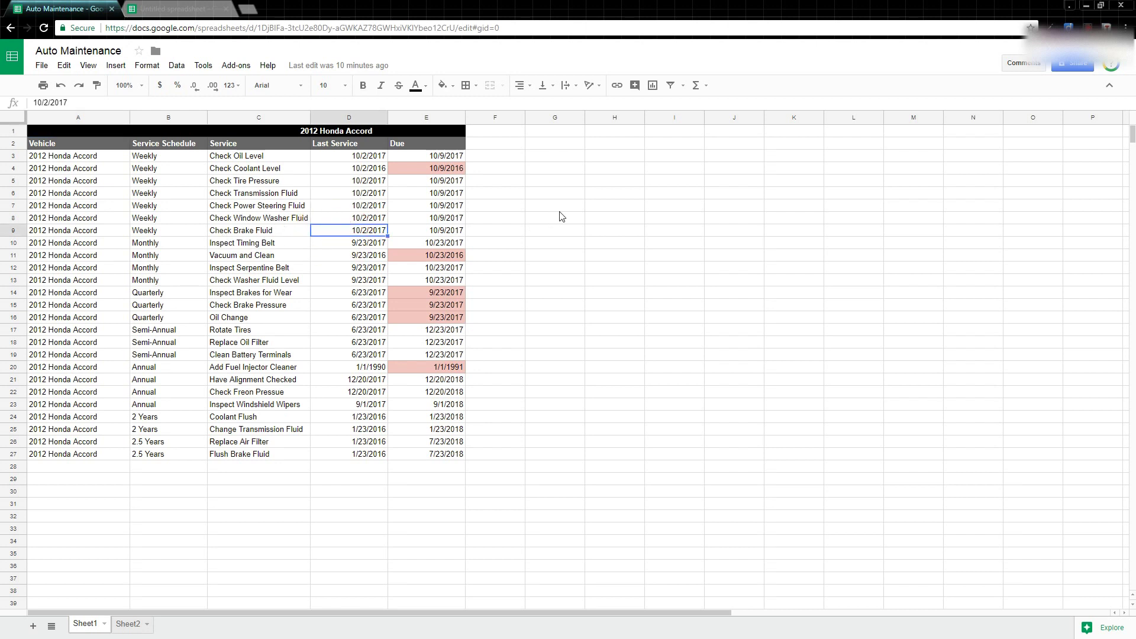
pyautogui.write('10/2/2016')
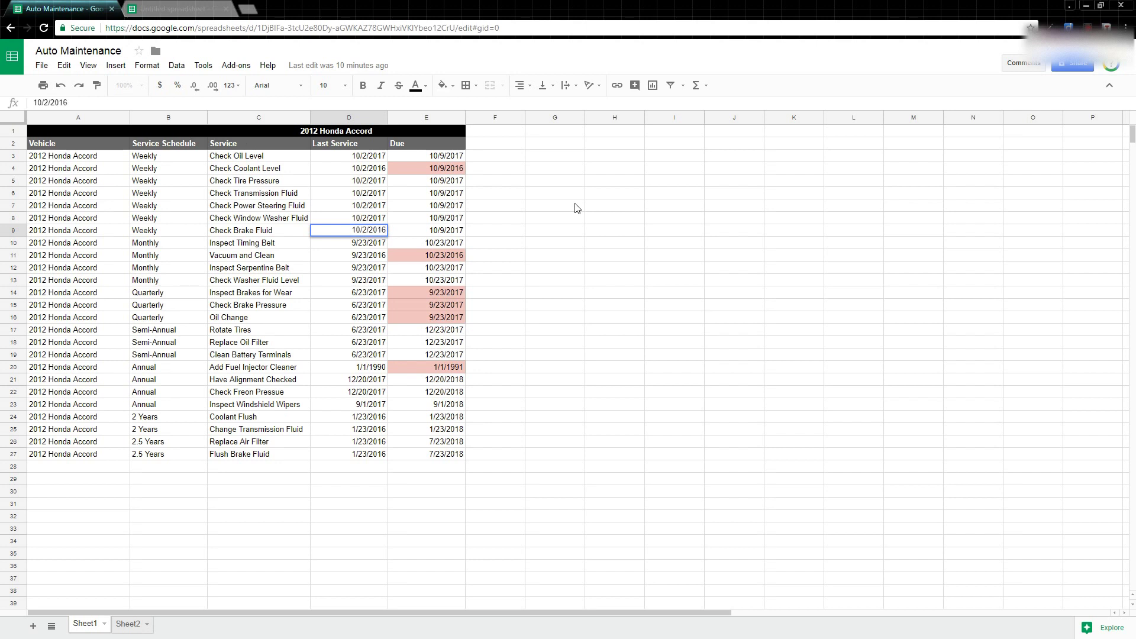
pyautogui.press('Return')
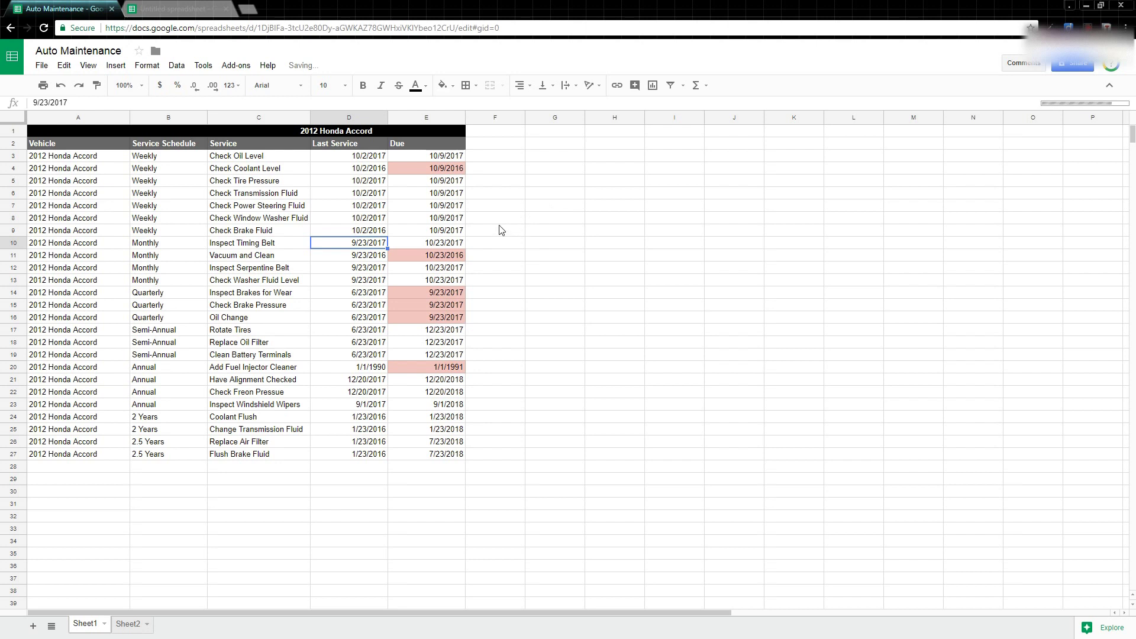
pyautogui.click(440, 232)
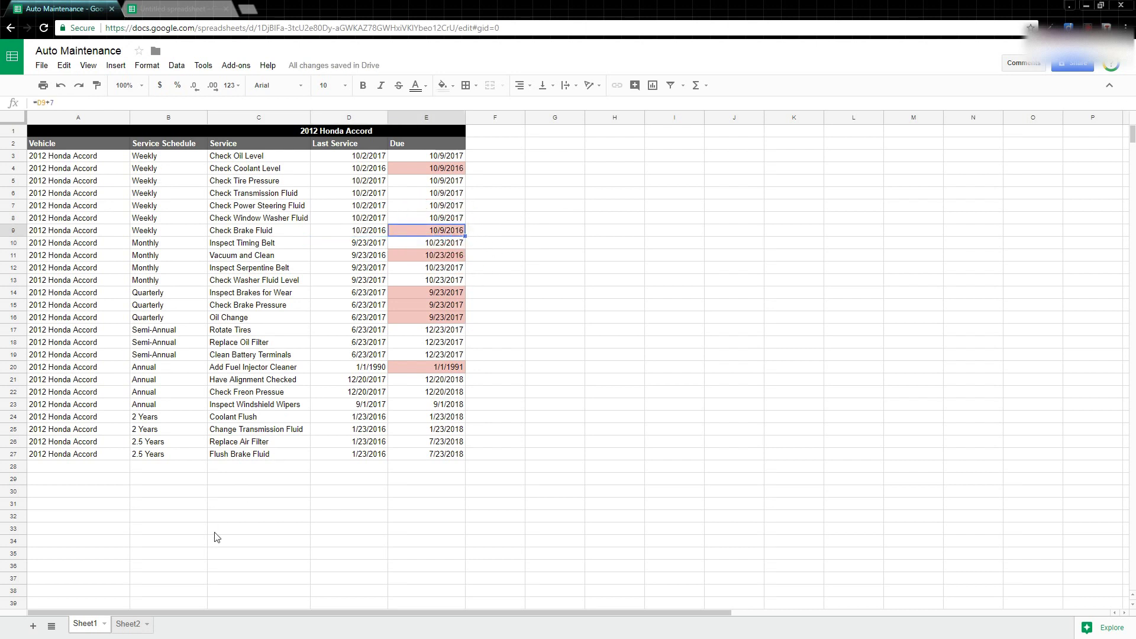
pyautogui.click(131, 624)
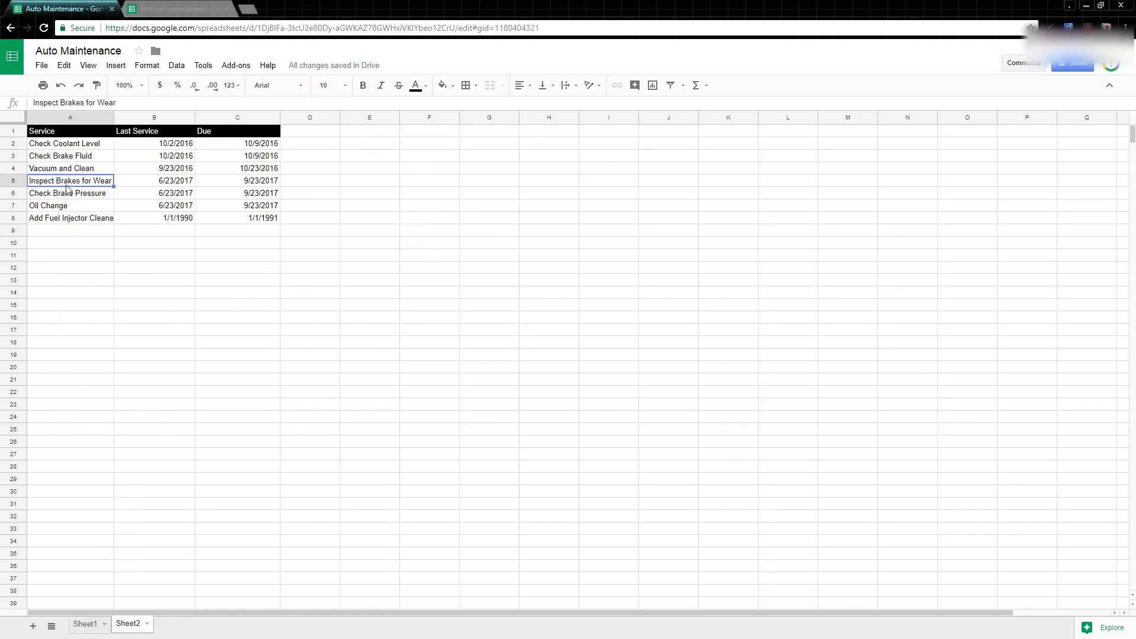
pyautogui.click(55, 158)
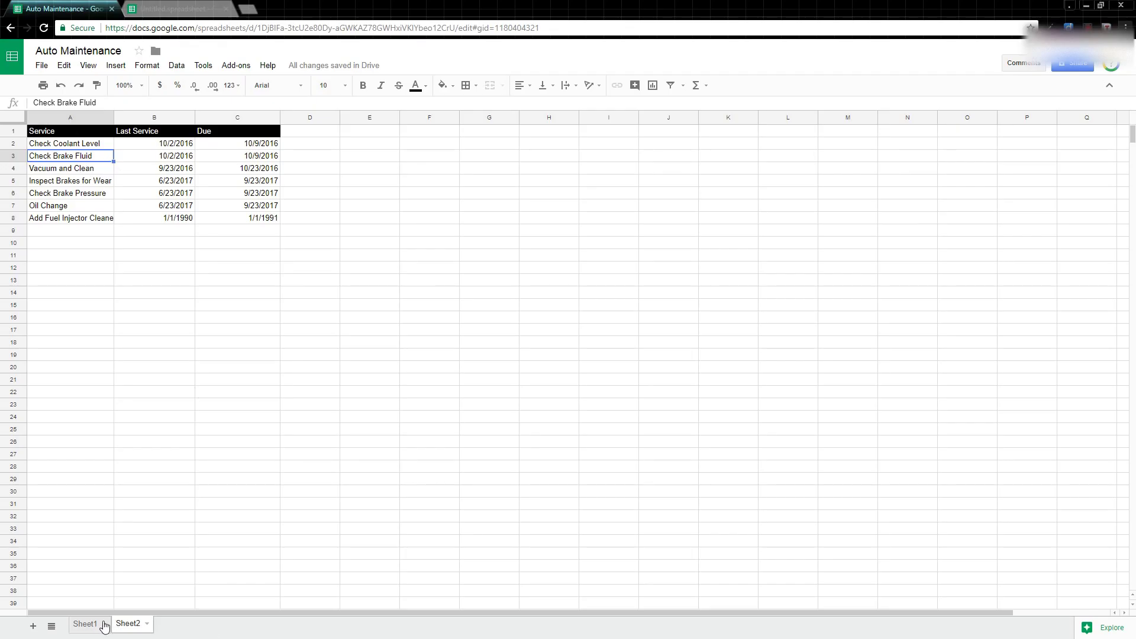
# Set the Last Service date of Check Oil Level on Sheet1 to 1/1/2001.
pyautogui.click(101, 625)
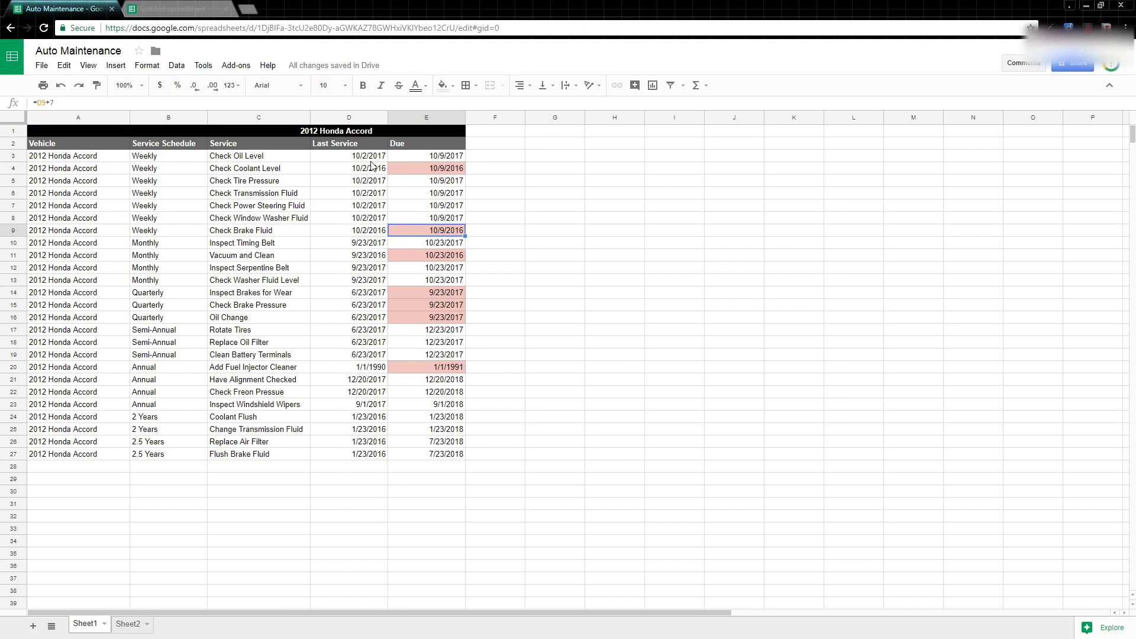
pyautogui.click(368, 157)
pyautogui.write('1/1/')
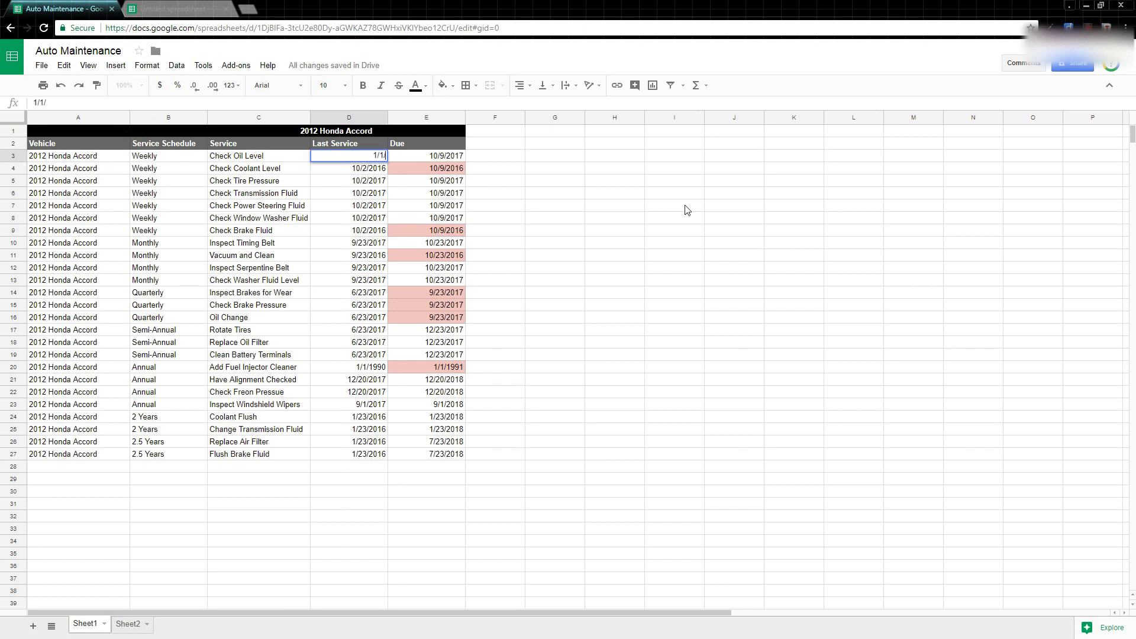
pyautogui.write('0201')
pyautogui.press('Return')
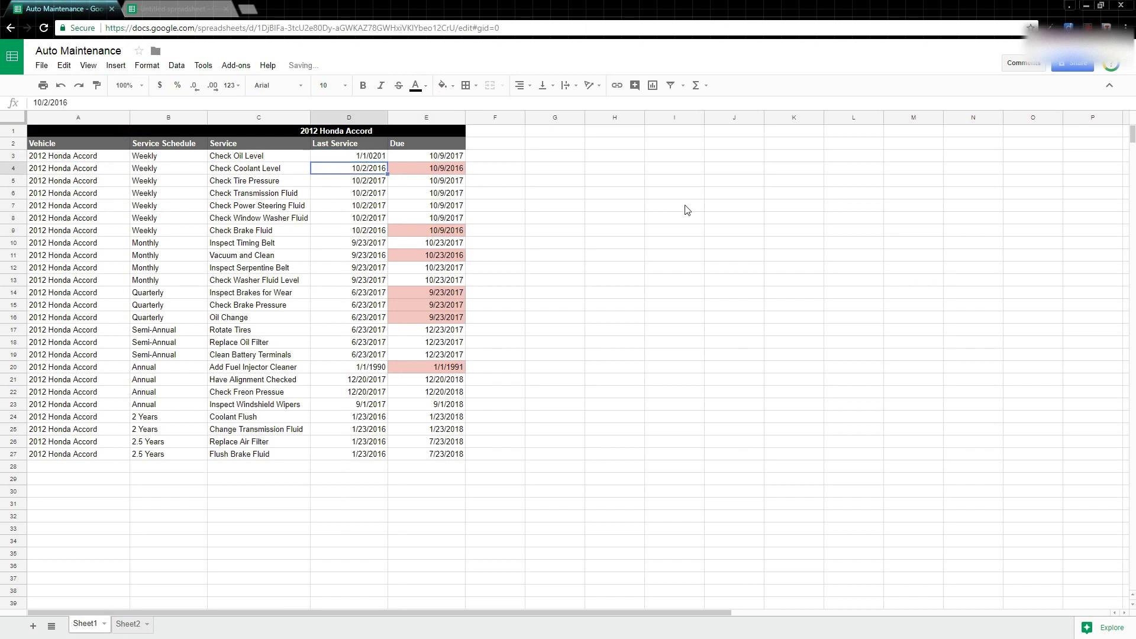
pyautogui.click(370, 157)
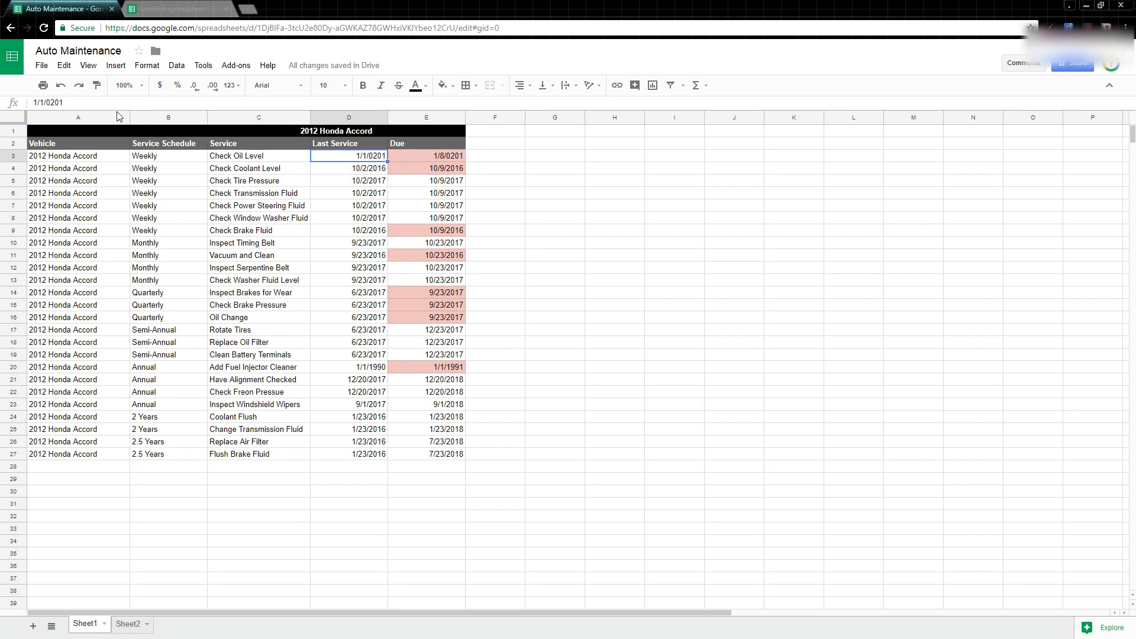
pyautogui.click(55, 102)
pyautogui.press('BackSpace')
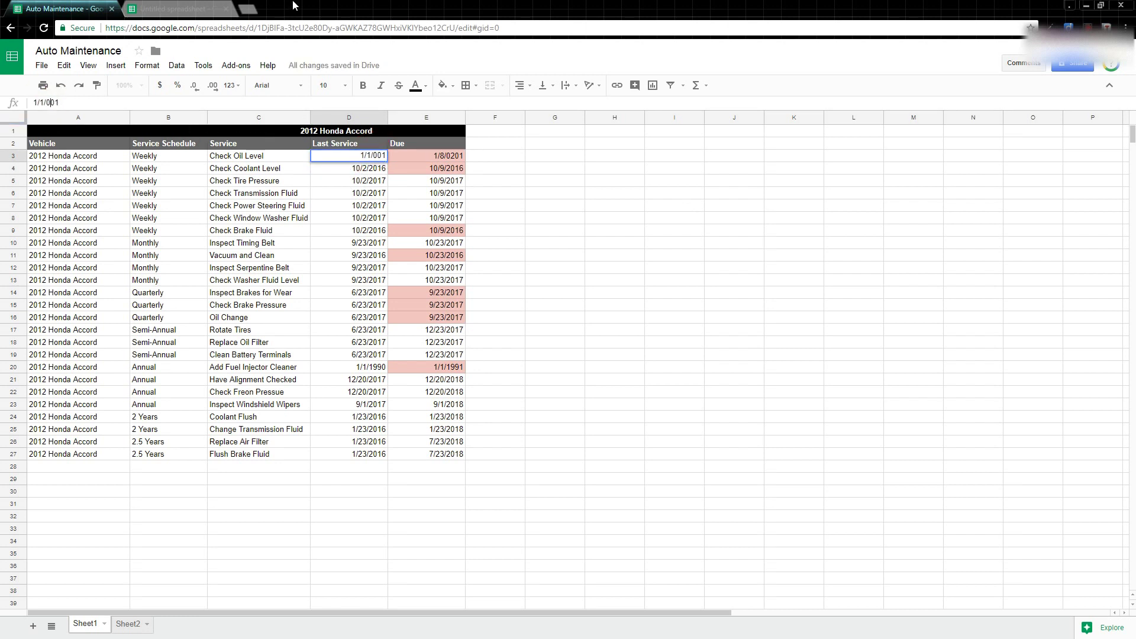
pyautogui.write('2')
pyautogui.press('Return')
# Fill the Check Oil Level date down the Last Service column through row 27 and check the overdue list on Sheet2.
pyautogui.click(383, 159)
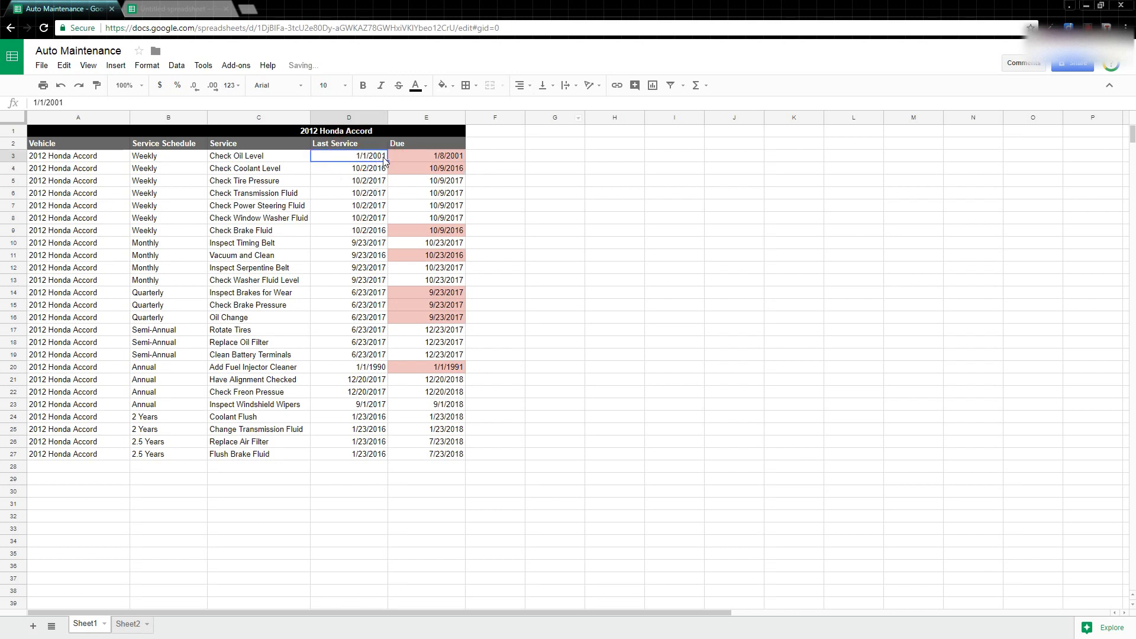
pyautogui.moveTo(386, 159)
pyautogui.mouseDown()
pyautogui.moveTo(399, 233)
pyautogui.moveTo(371, 460)
pyautogui.moveTo(401, 164)
pyautogui.mouseUp()
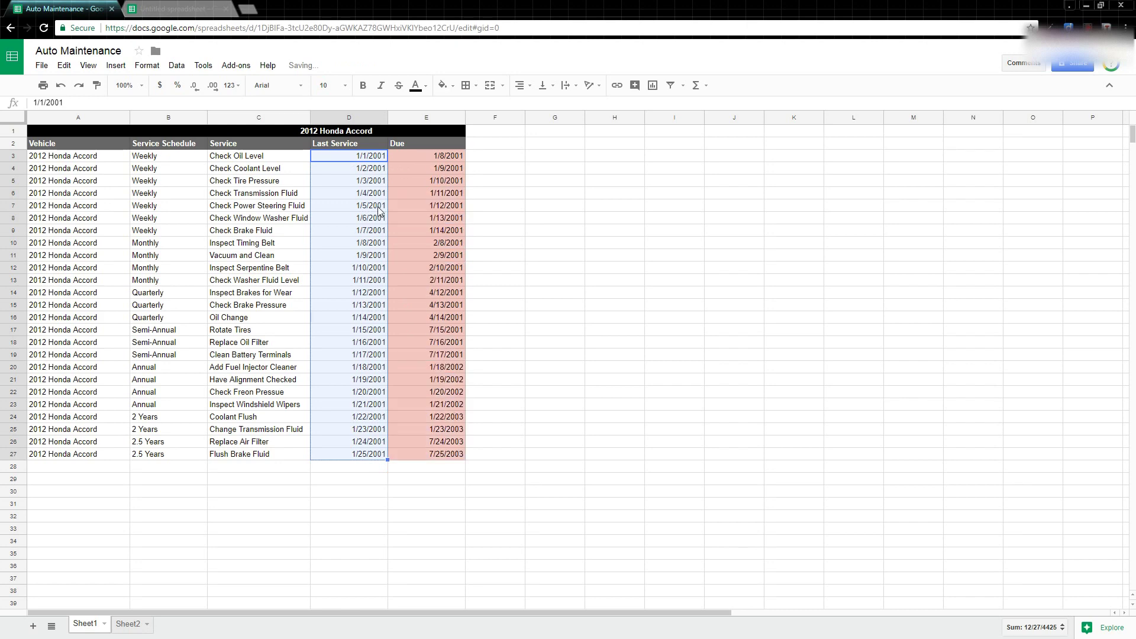
pyautogui.click(122, 625)
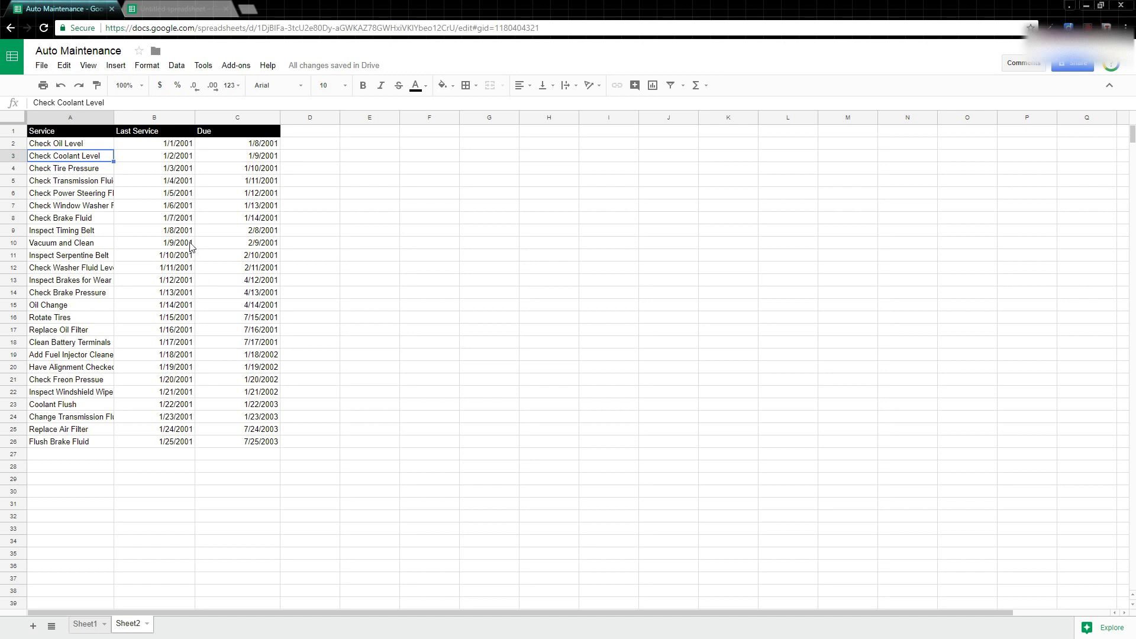
# Copy the Vehicle, Service Schedule and Service columns (A2:C27) from Sheet1 and paste values only at A1 of the Untitled spreadsheet.
pyautogui.click(85, 627)
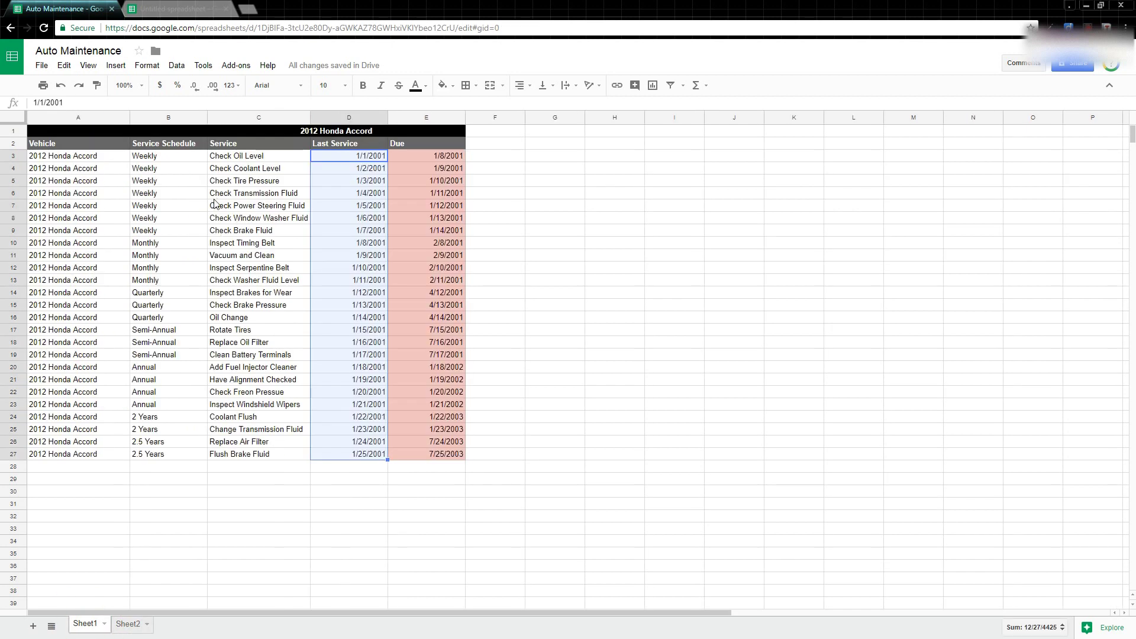
pyautogui.click(181, 11)
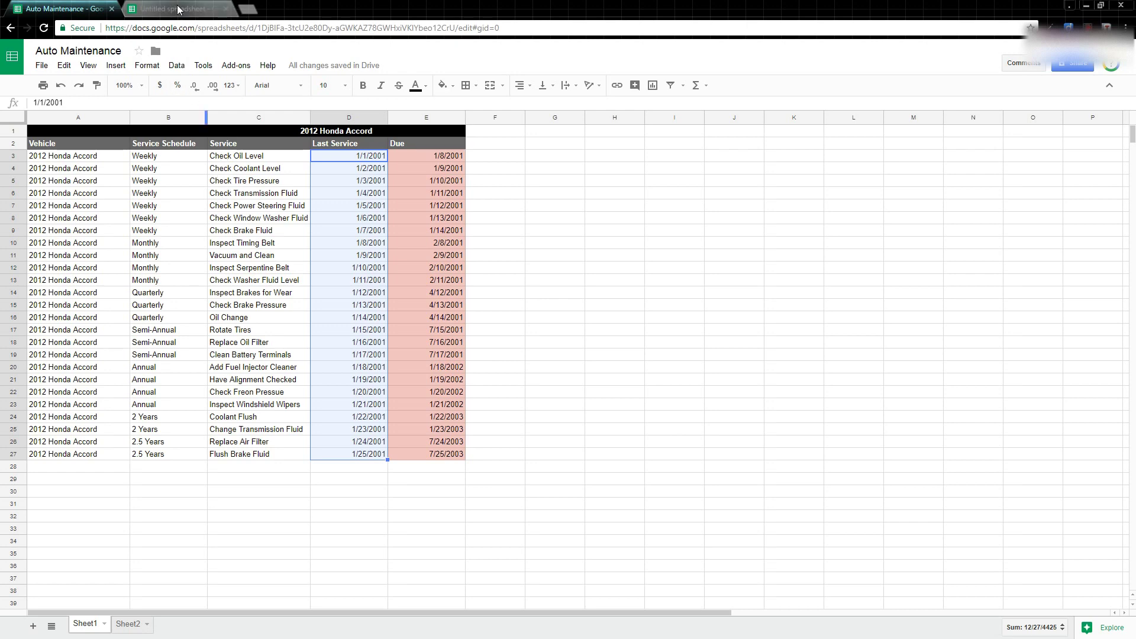
pyautogui.click(61, 7)
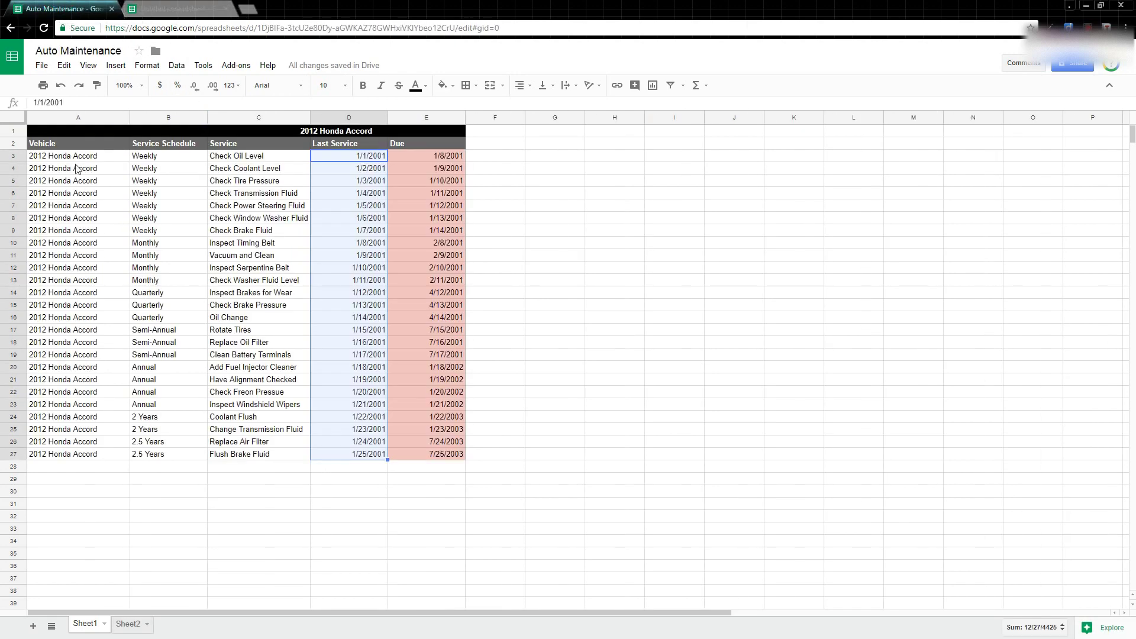
pyautogui.moveTo(59, 143); pyautogui.dragTo(261, 454)
pyautogui.hotkey('ctrl', 'c')
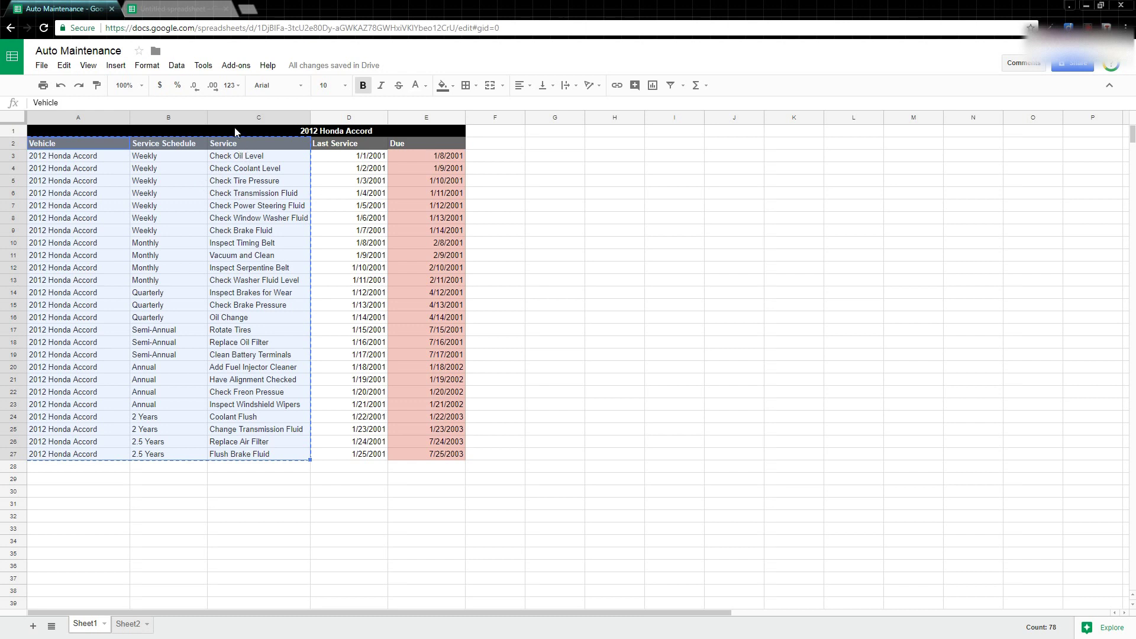
pyautogui.click(177, 9)
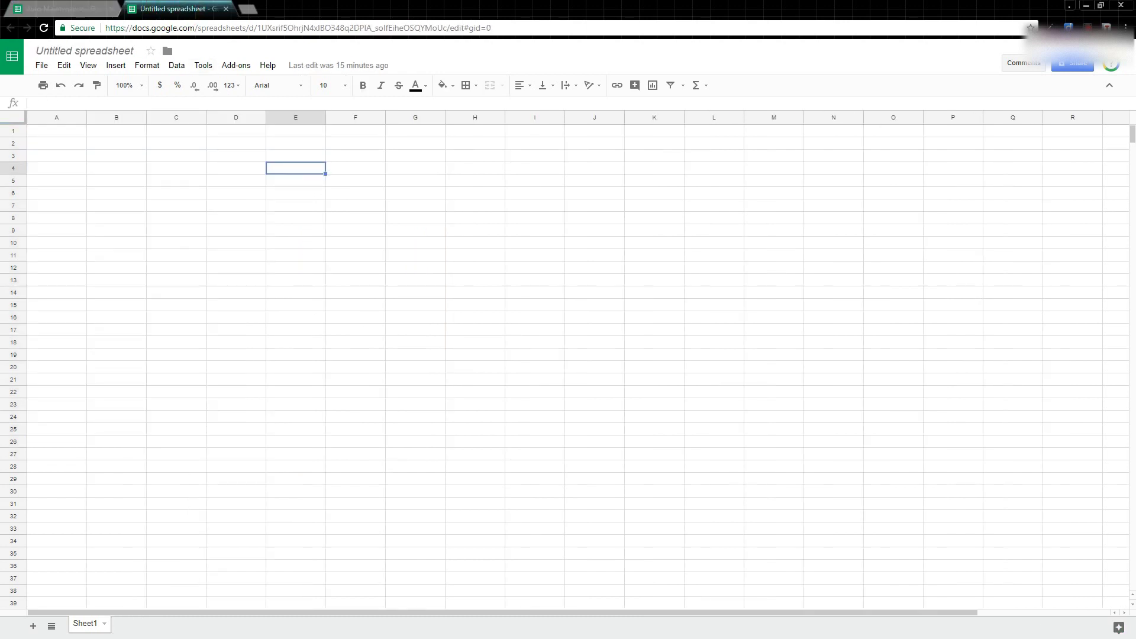
pyautogui.rightClick(77, 134)
pyautogui.moveTo(112, 195)
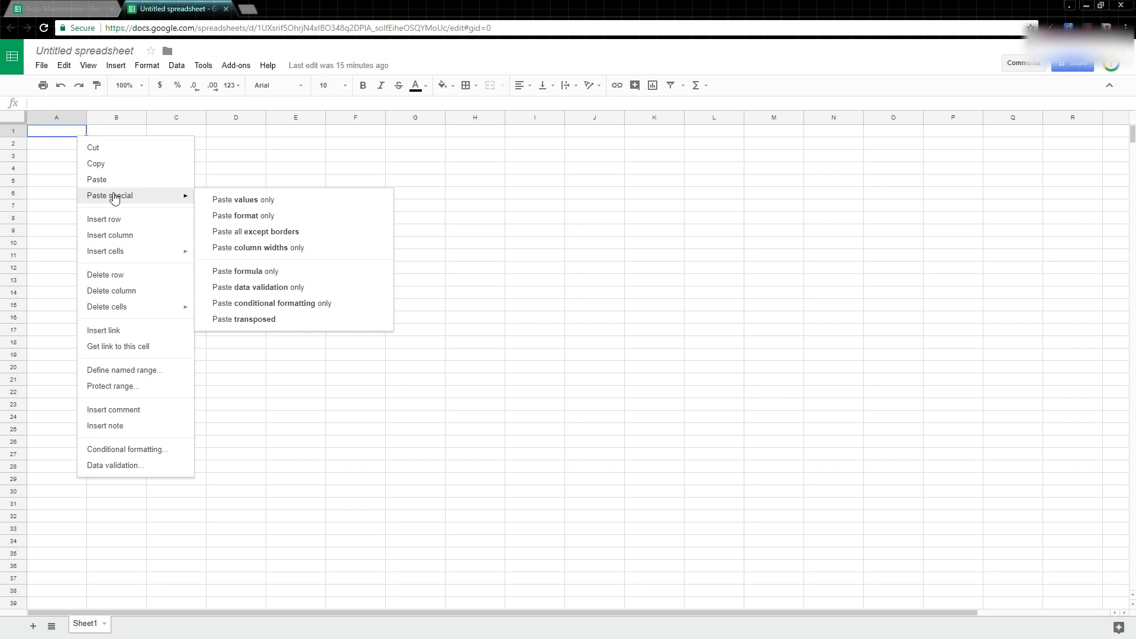
pyautogui.click(273, 198)
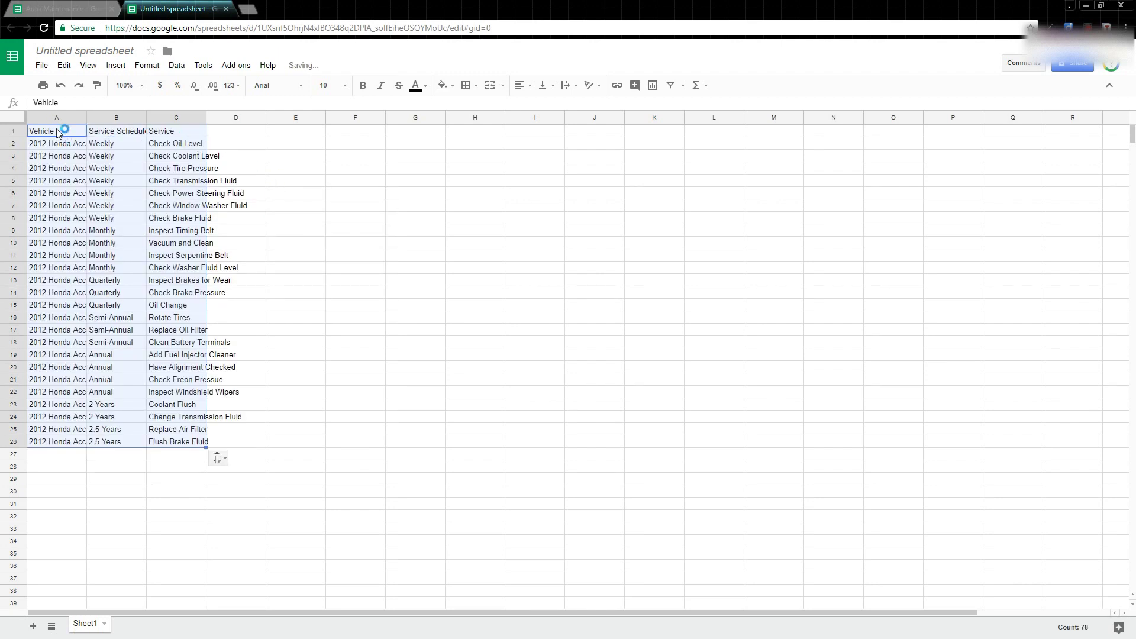
# Format the header cells A1:C1 with a dark grey fill and bold white text.
pyautogui.moveTo(65, 132); pyautogui.dragTo(154, 139)
pyautogui.click(450, 85)
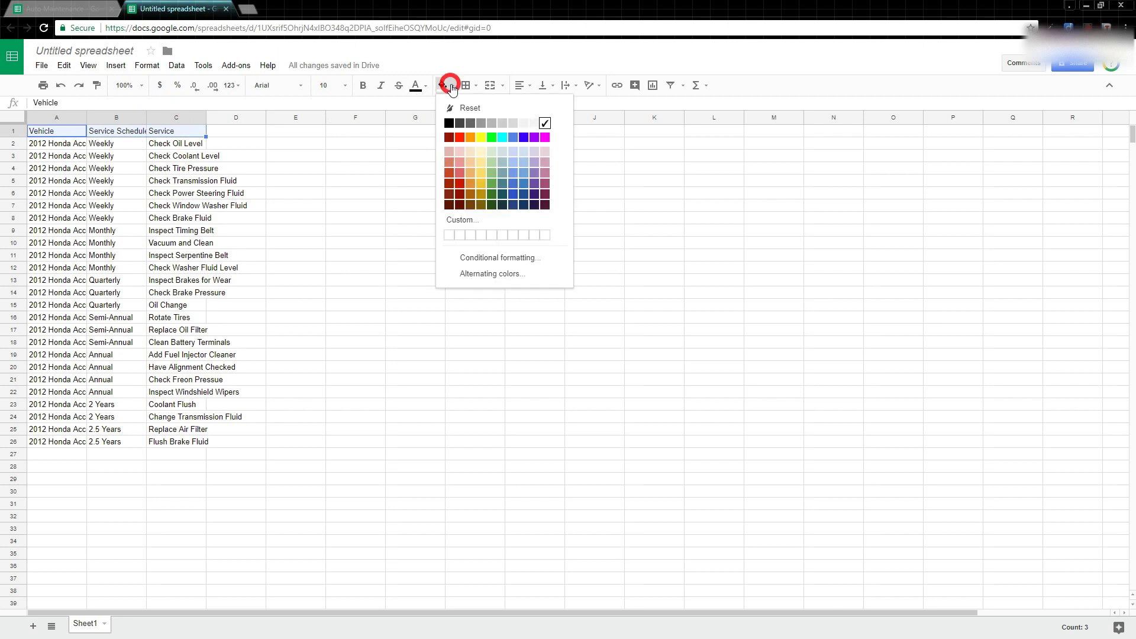
pyautogui.click(470, 123)
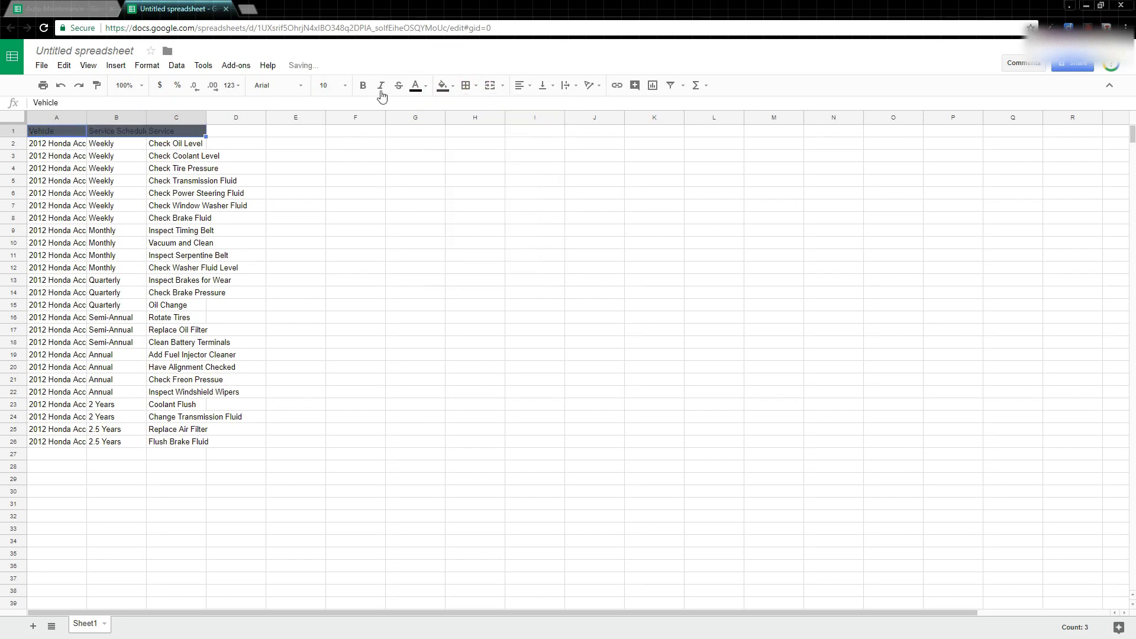
pyautogui.click(427, 90)
pyautogui.click(517, 120)
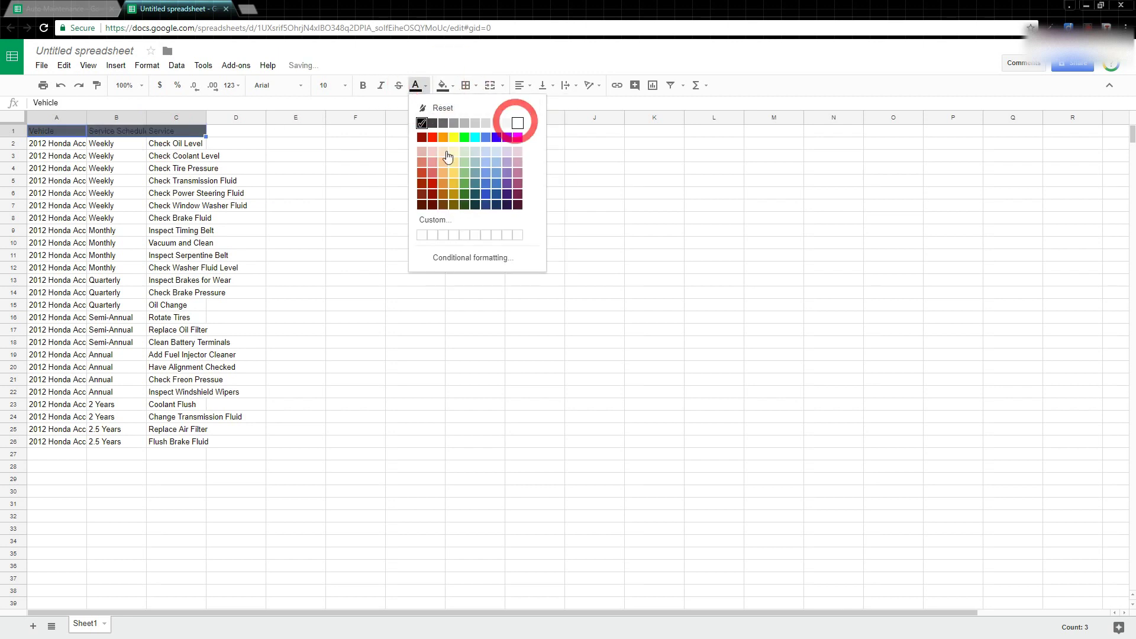
pyautogui.click(74, 141)
pyautogui.moveTo(59, 132); pyautogui.dragTo(171, 133)
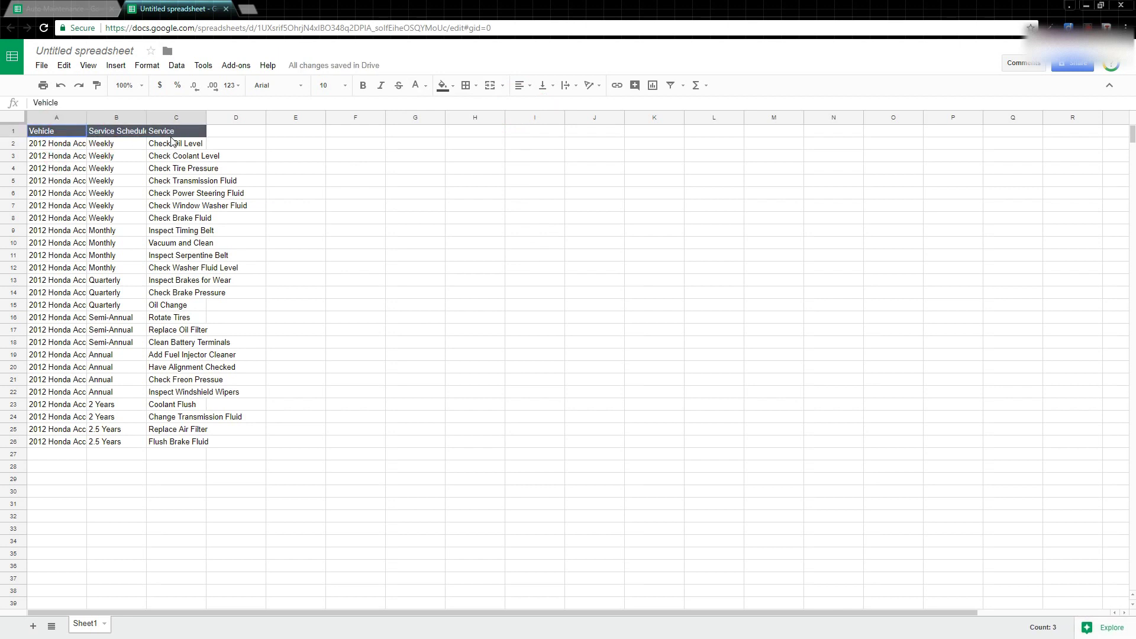
pyautogui.hotkey('ctrl', 'b')
# Auto-fit the widths of columns A through C to their contents.
pyautogui.click(79, 165)
pyautogui.moveTo(65, 118); pyautogui.dragTo(169, 117)
pyautogui.doubleClick(146, 118)
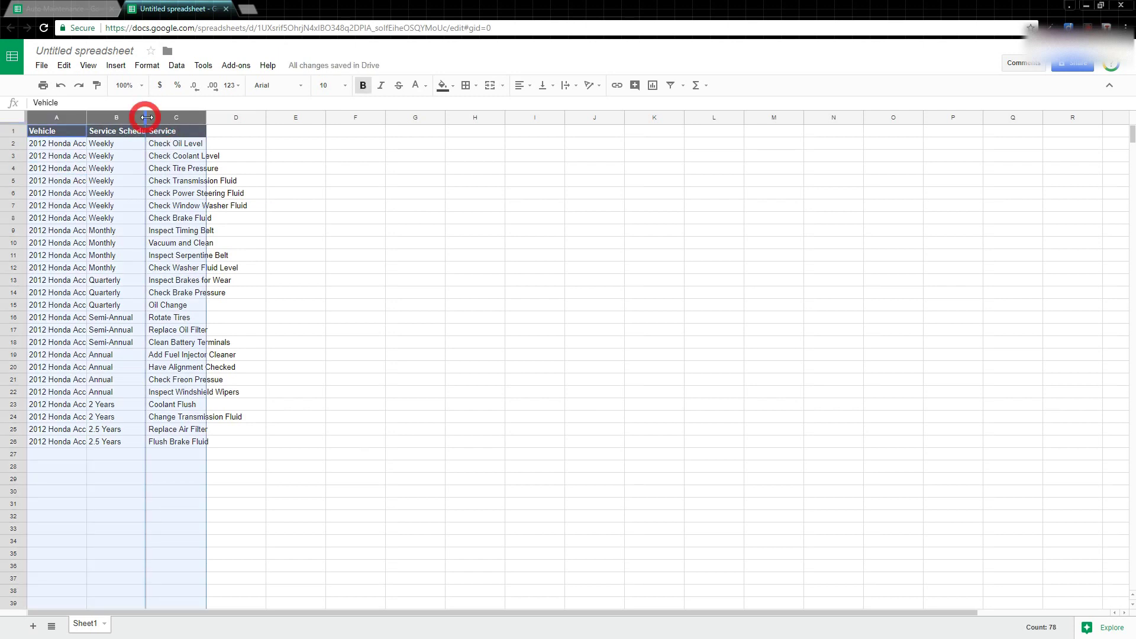
# Extend the header style to D1:E1 by pasting only the format.
pyautogui.click(267, 134)
pyautogui.moveTo(281, 133); pyautogui.dragTo(344, 129)
pyautogui.rightClick(345, 129)
pyautogui.moveTo(400, 187)
pyautogui.click(474, 206)
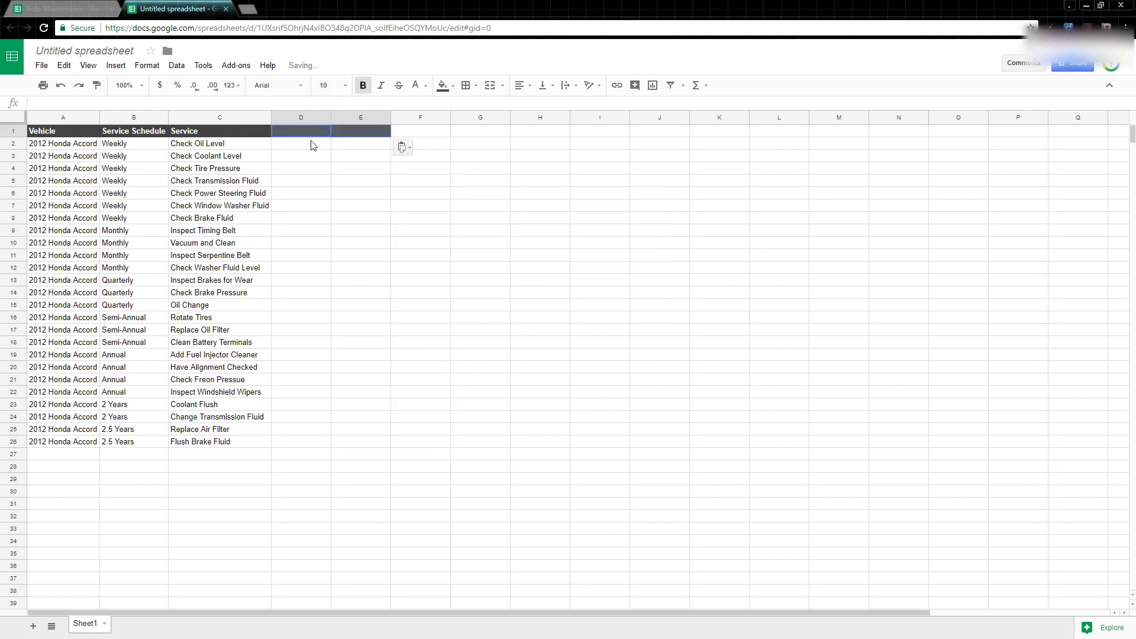
pyautogui.click(312, 145)
# Enter the headers Service Date in D1 and Due Date in E1.
pyautogui.click(294, 132)
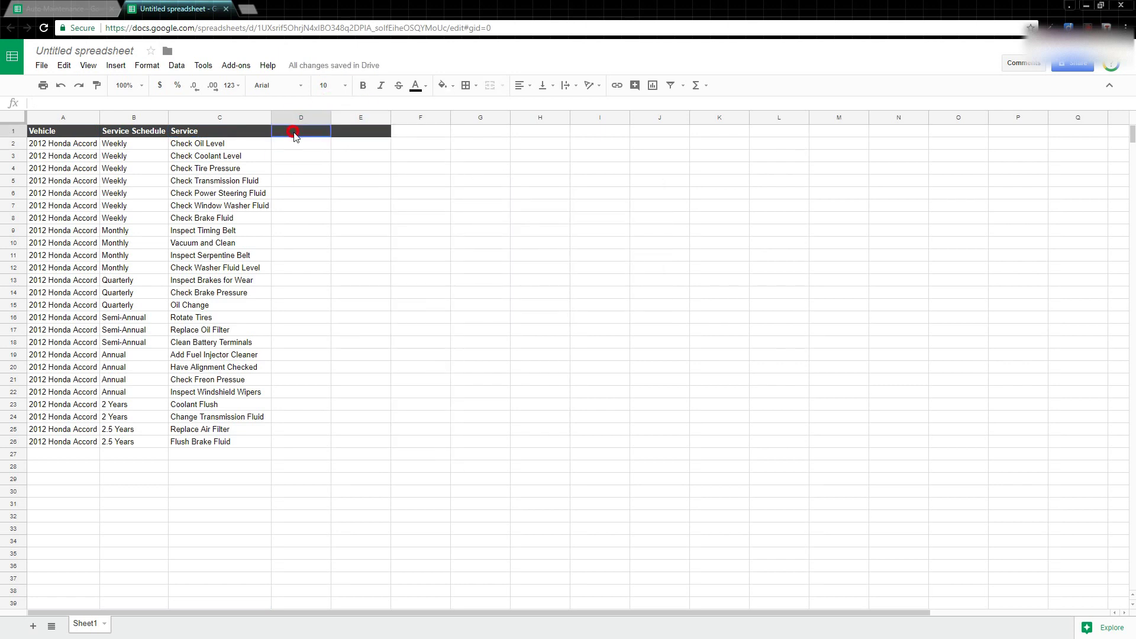
pyautogui.write('Service')
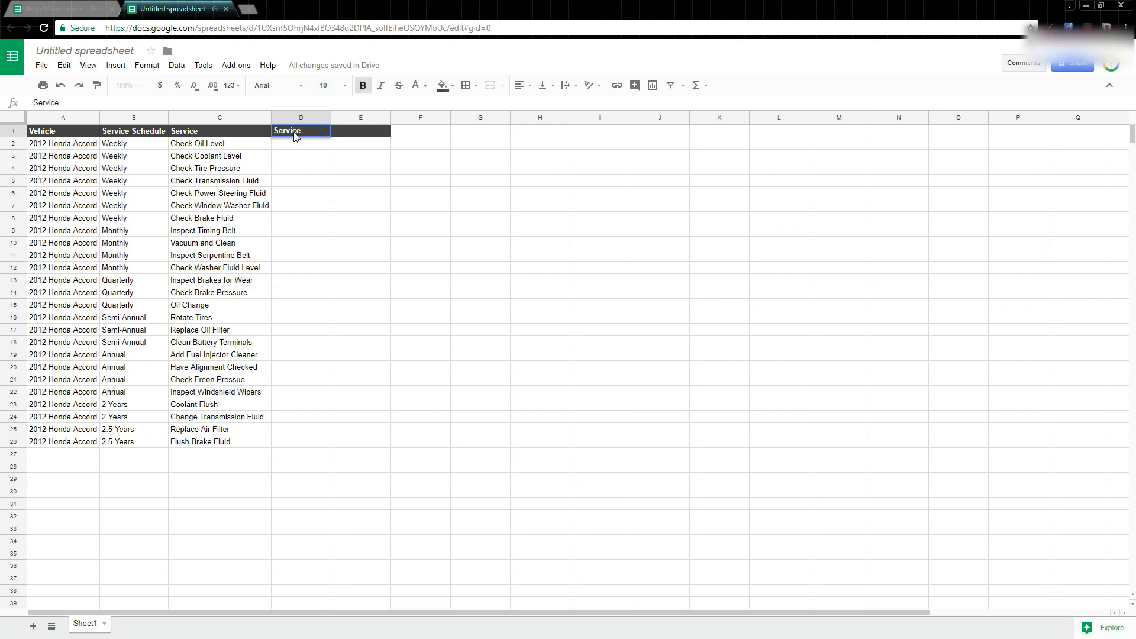
pyautogui.press('Return')
pyautogui.click(295, 132)
pyautogui.write('Service DAte')
pyautogui.press('Tab')
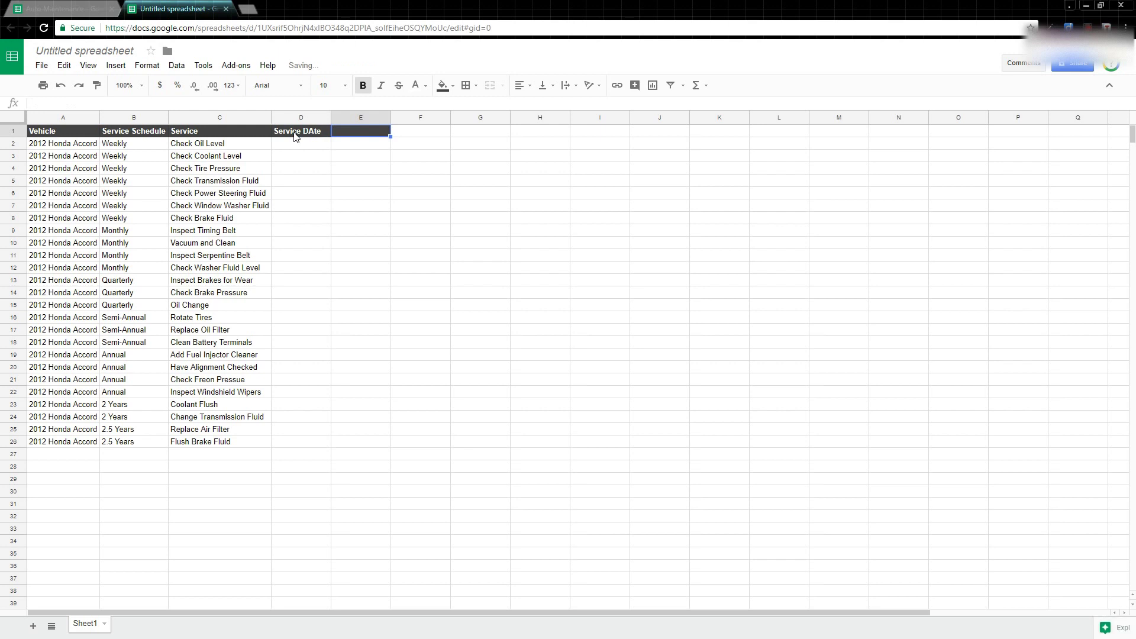
pyautogui.write('Due Date')
pyautogui.click(295, 135)
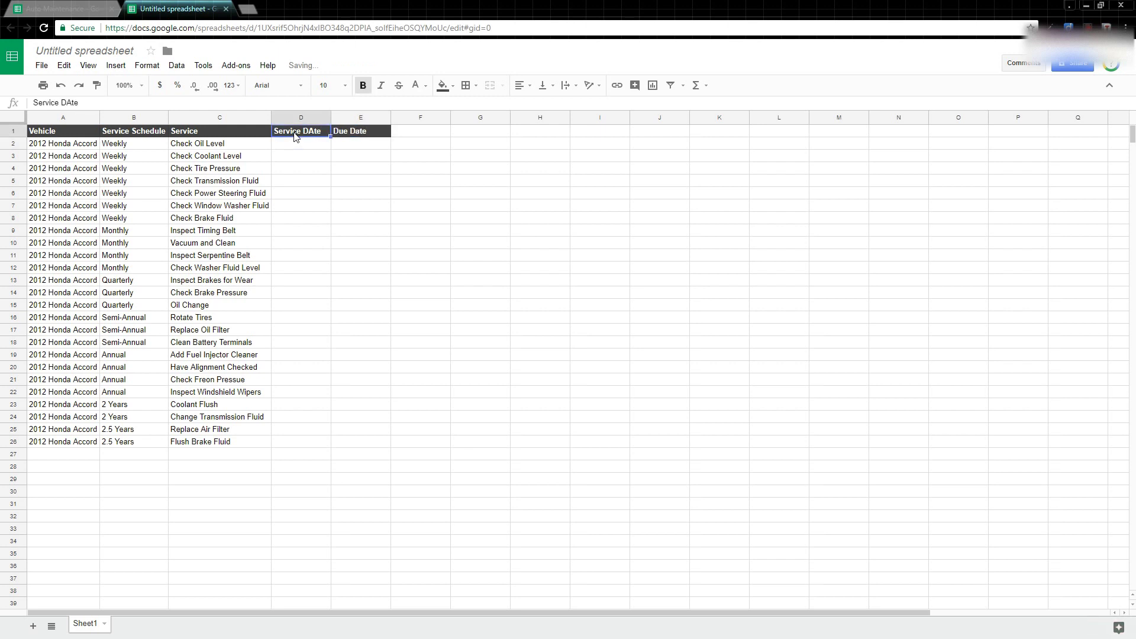
pyautogui.click(73, 103)
pyautogui.press('BackSpace')
pyautogui.write('a')
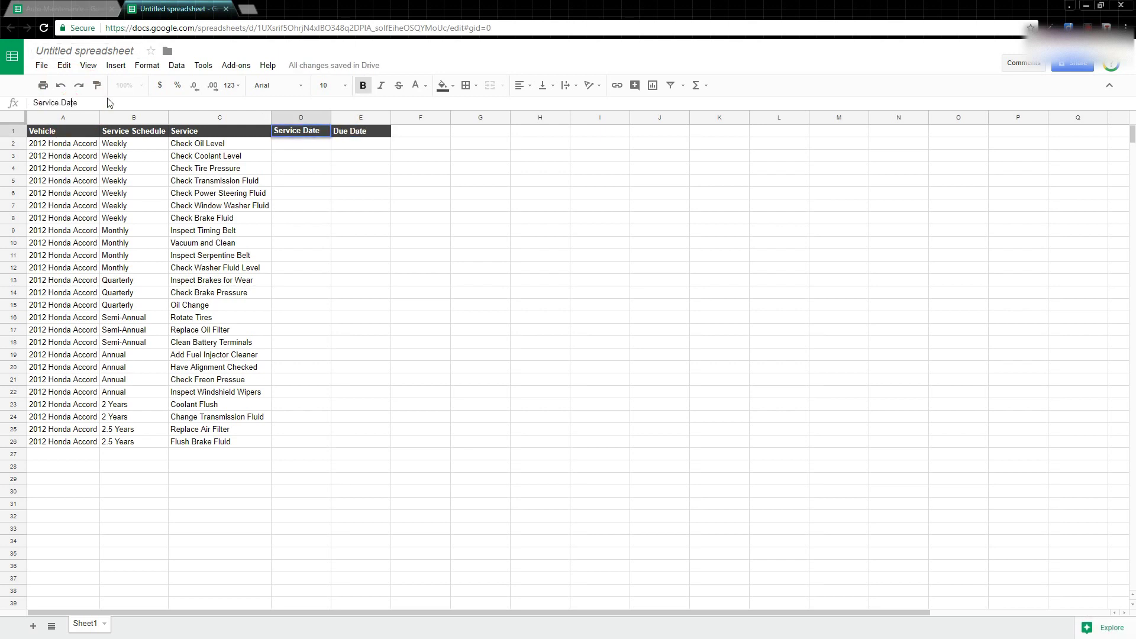
pyautogui.press('Return')
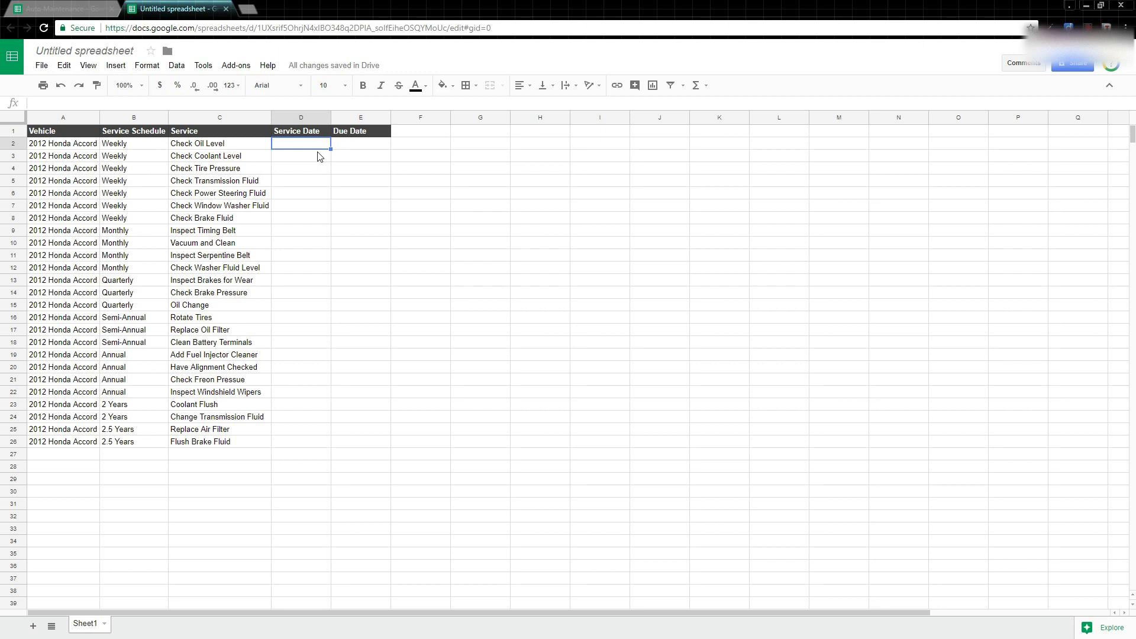
# Enter the service date 10/1/2017 in D2 and copy that same date to D3:D26.
pyautogui.write('10/1/2017')
pyautogui.press('Return')
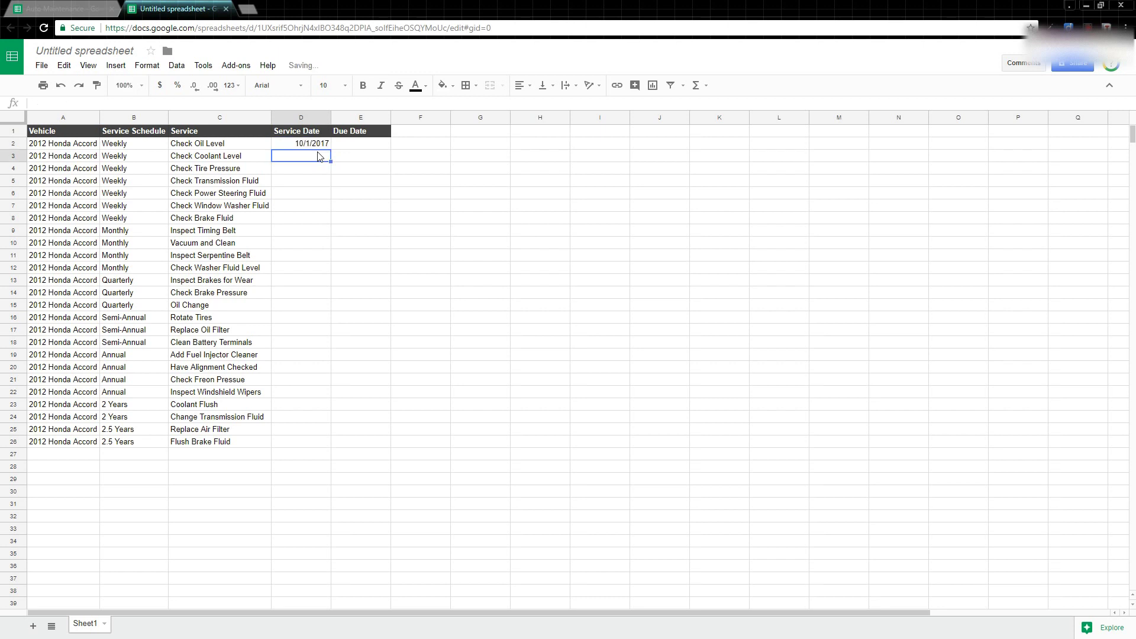
pyautogui.click(311, 144)
pyautogui.moveTo(330, 149); pyautogui.dragTo(314, 439)
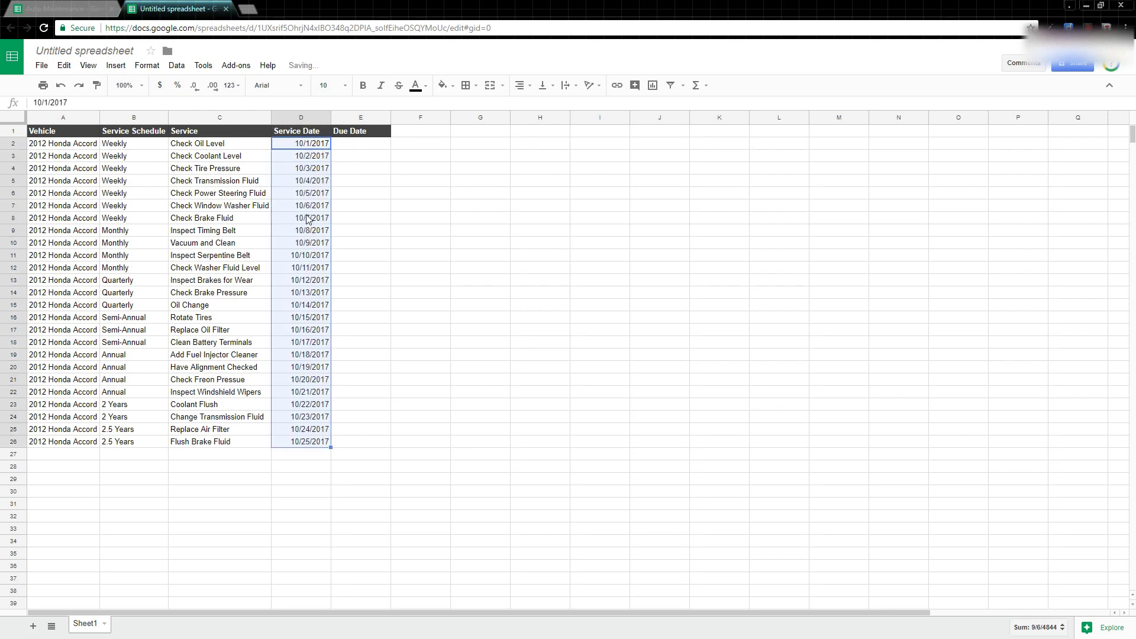
pyautogui.click(320, 145)
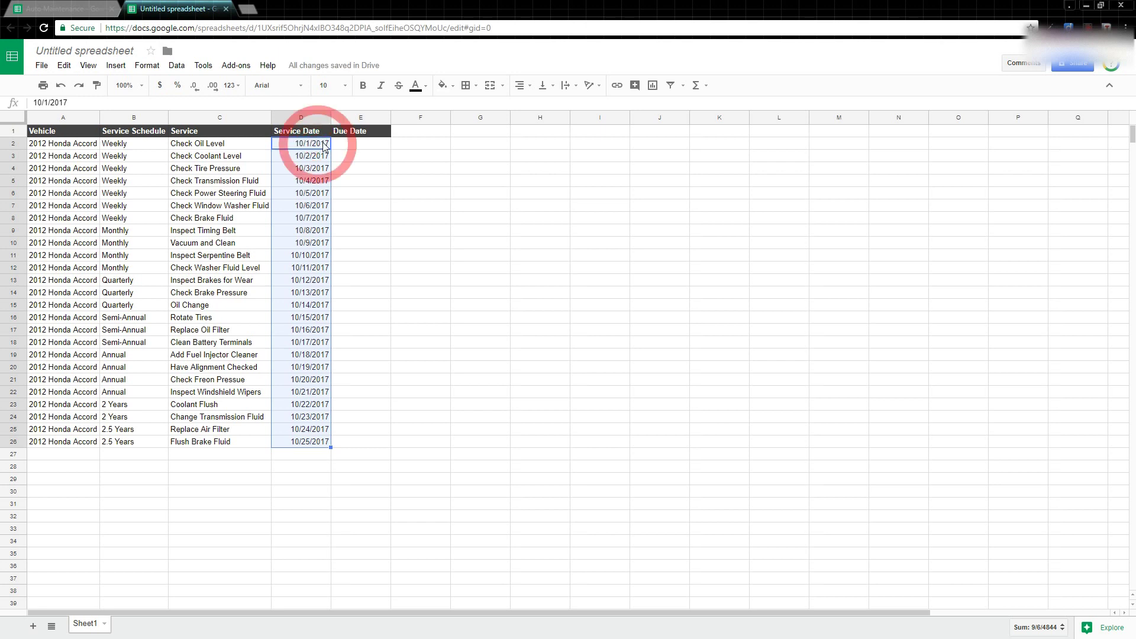
pyautogui.moveTo(318, 158); pyautogui.dragTo(310, 441)
pyautogui.hotkey('ctrl', 'v')
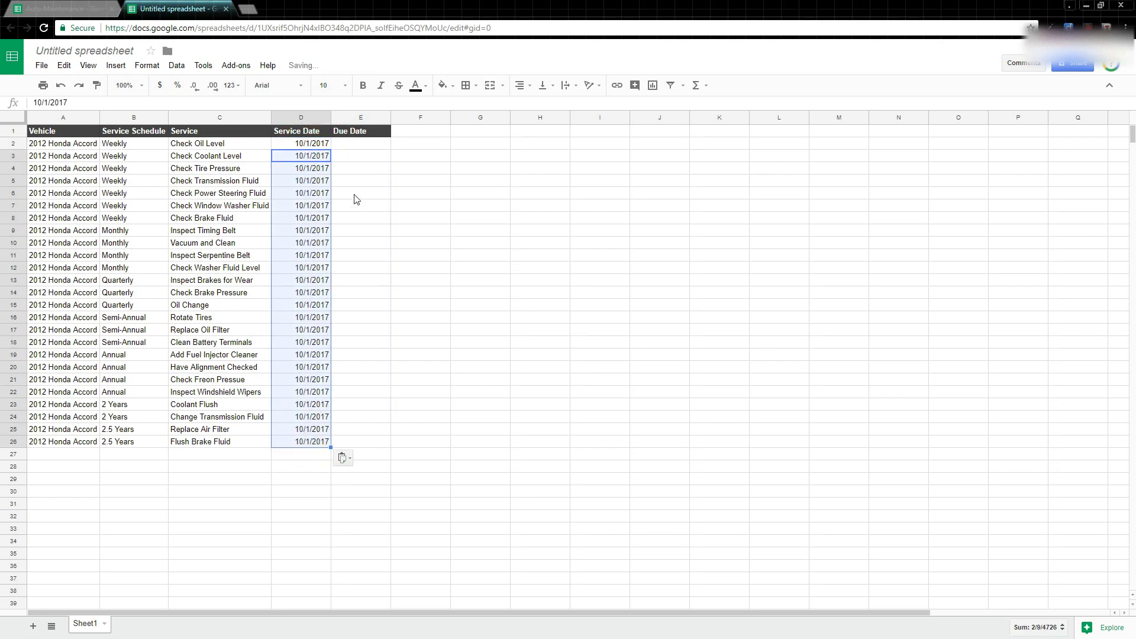
# Enter the formula =D2+7 in E2 to calculate the due date of the first weekly service.
pyautogui.click(348, 147)
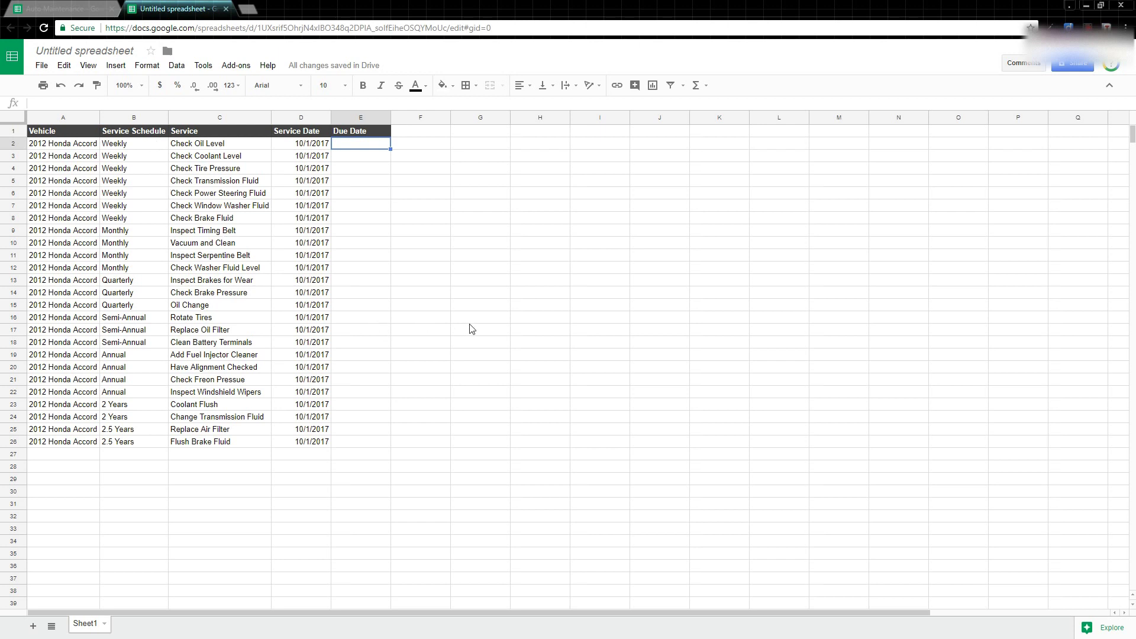
pyautogui.write('=')
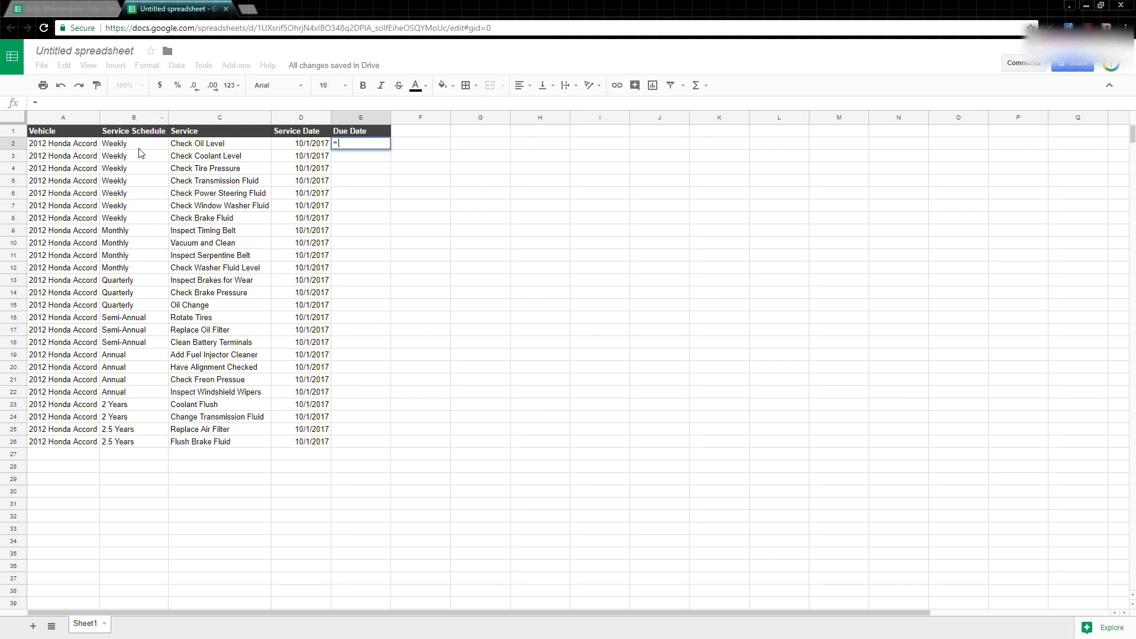
pyautogui.click(317, 146)
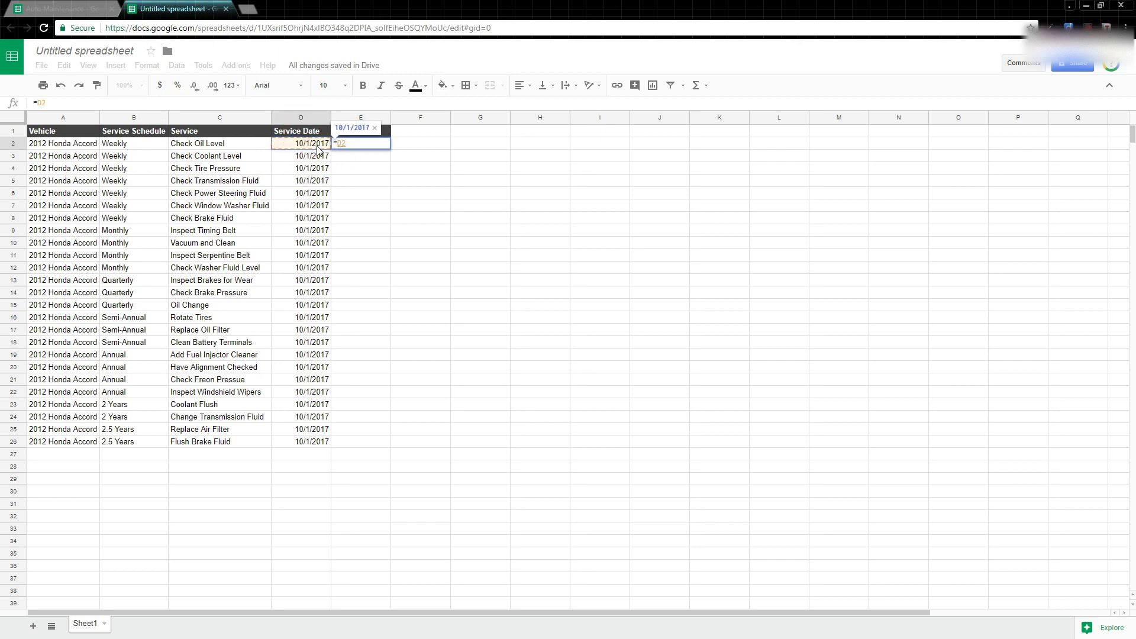
pyautogui.write('+7')
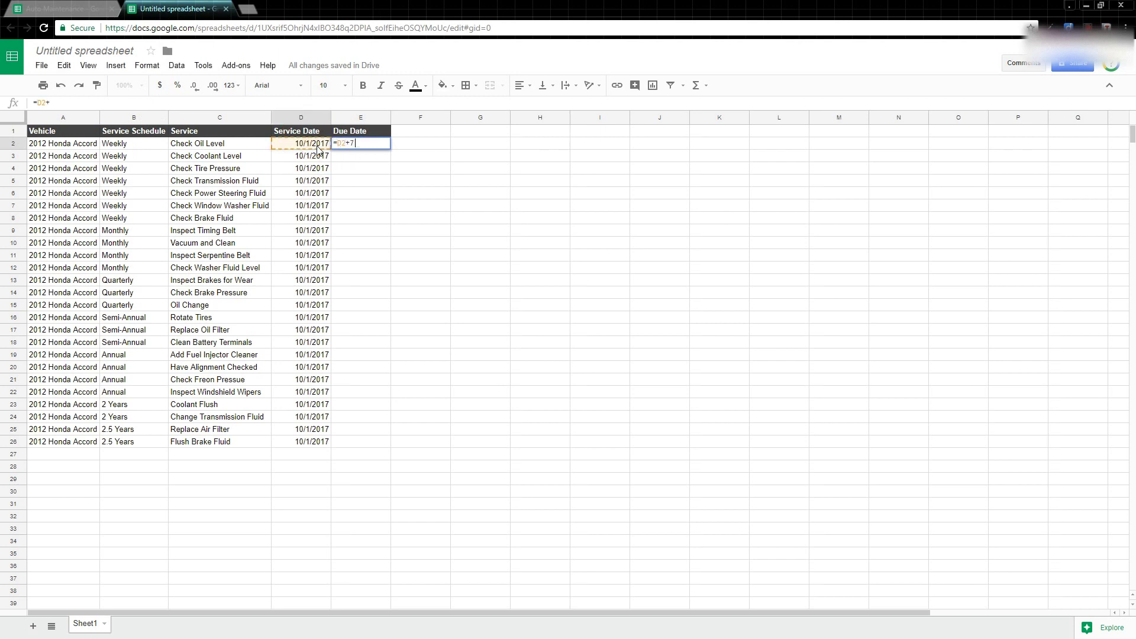
pyautogui.press('Return')
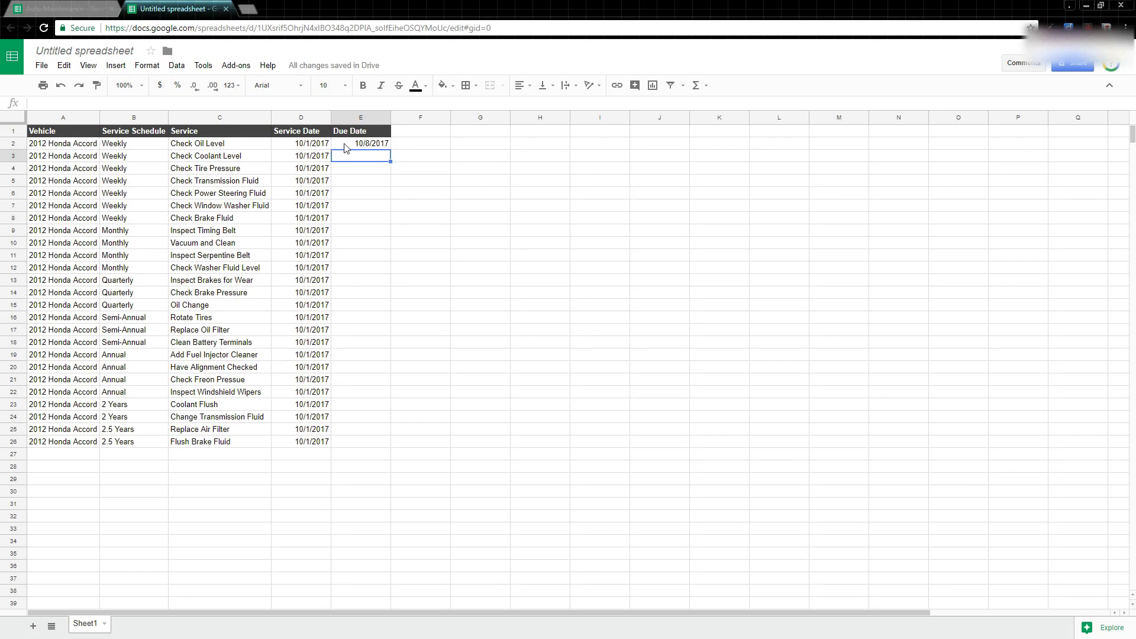
# Copy the weekly due date formula from E2 to the remaining weekly rows, E3:E8.
pyautogui.click(349, 143)
pyautogui.hotkey('ctrl', 'c')
pyautogui.moveTo(358, 157); pyautogui.dragTo(377, 227)
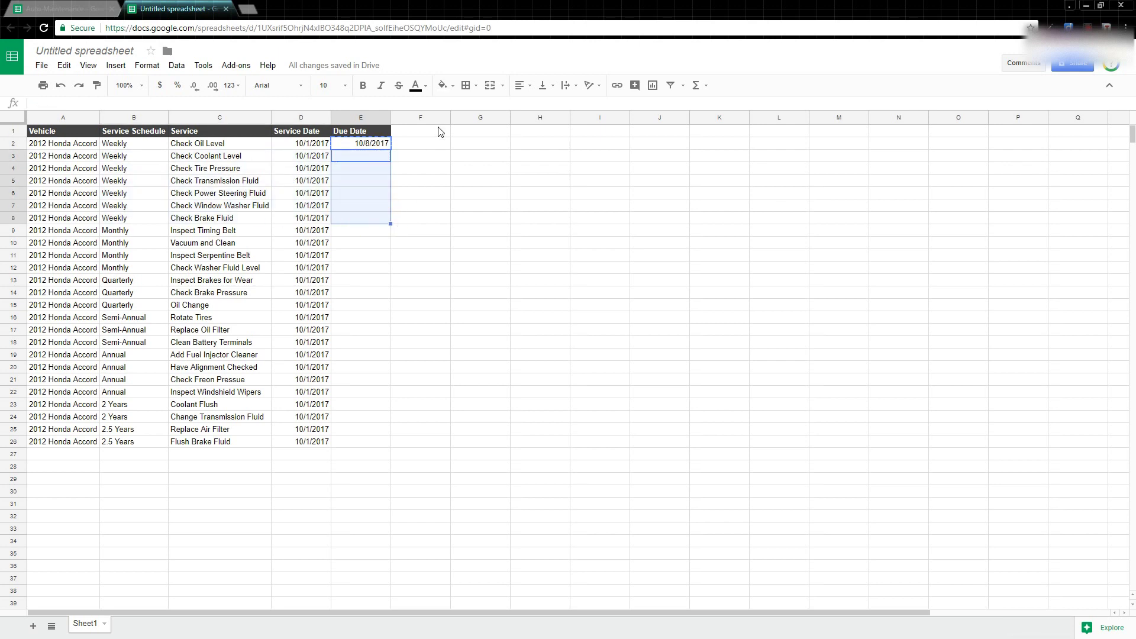
pyautogui.hotkey('ctrl', 'v')
pyautogui.click(376, 218)
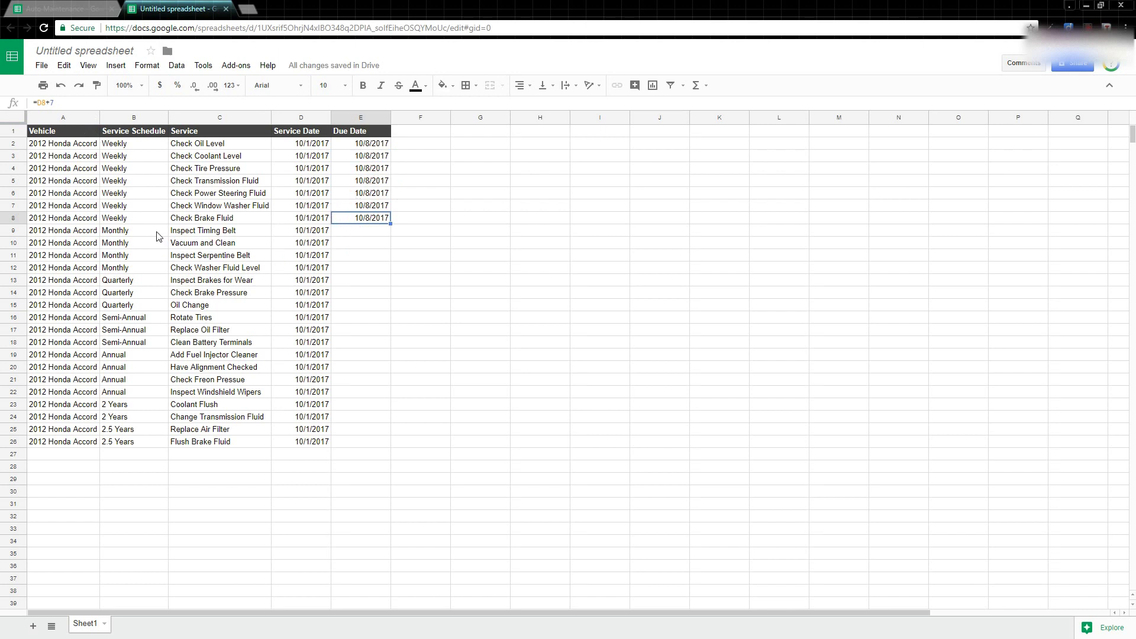
# Enter =edate(D9,1) in E9 to set the first monthly service's due date one month after its service date.
pyautogui.click(364, 232)
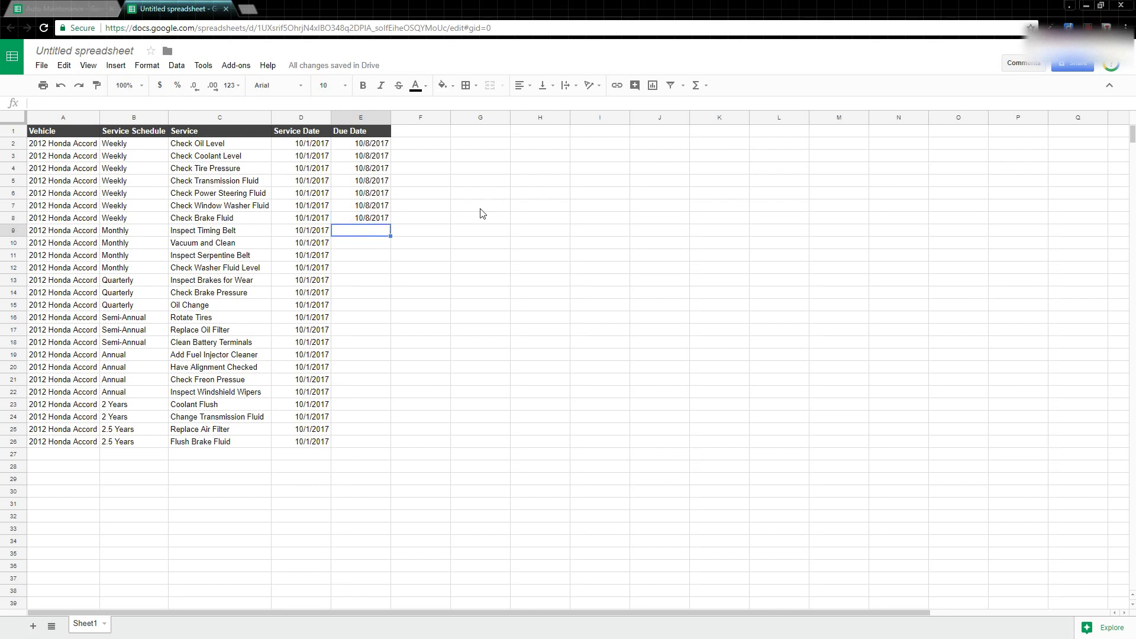
pyautogui.write('=edate(')
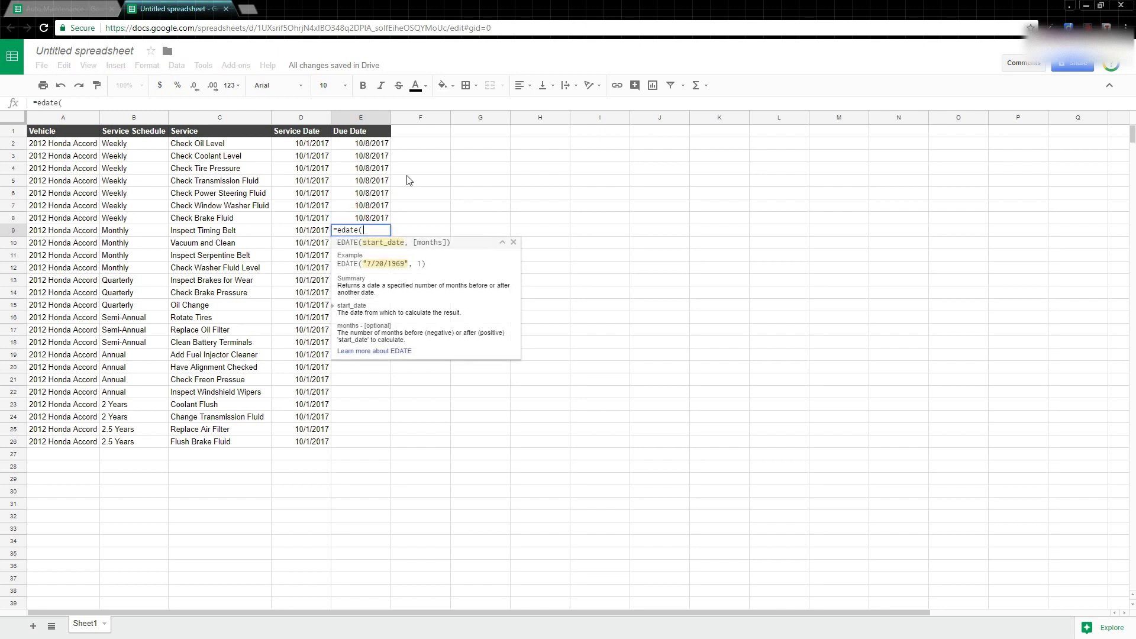
pyautogui.click(321, 230)
pyautogui.write(',')
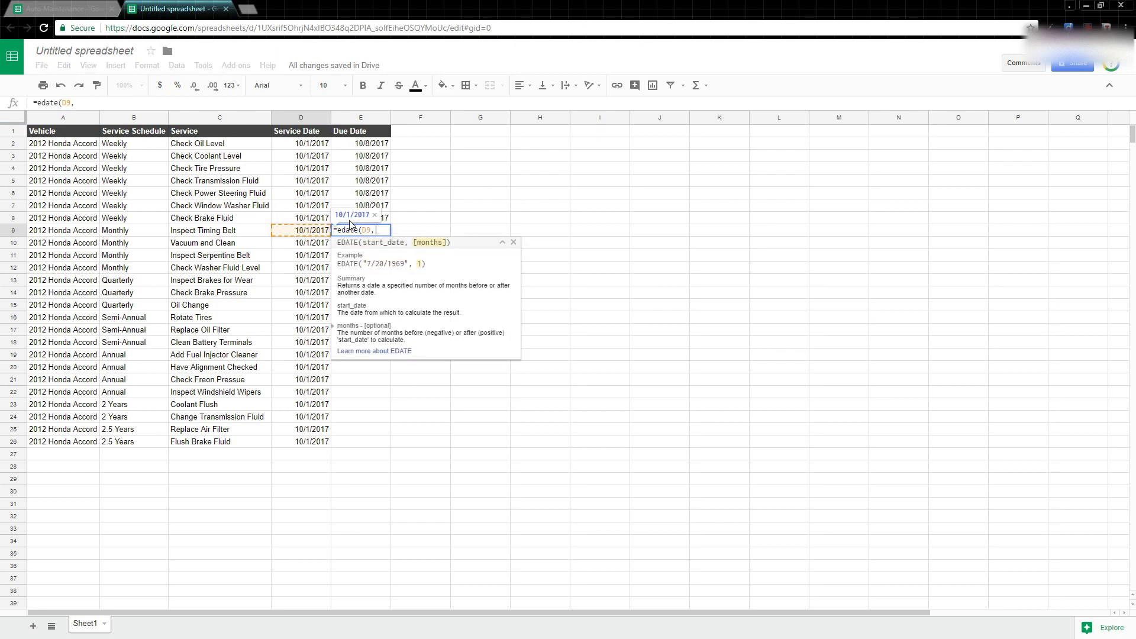
pyautogui.write('1')
pyautogui.press('Return')
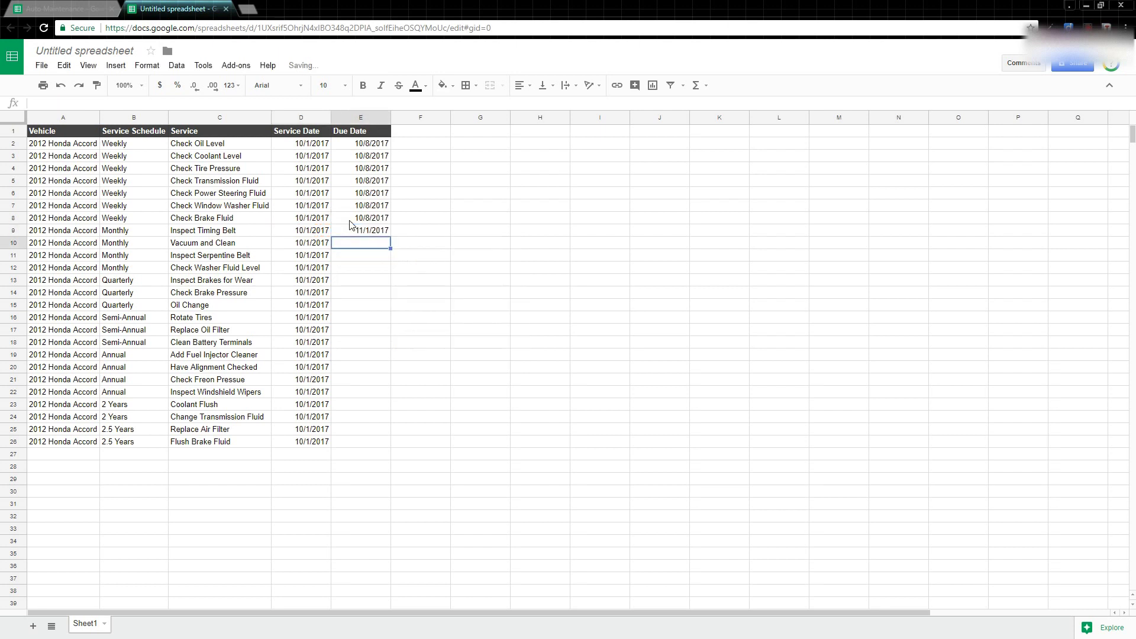
# Copy the monthly due date formula from E9 to the other monthly rows, E10:E12.
pyautogui.press('Up')
pyautogui.press('Down')
pyautogui.hotkey('shift', 'Down')
pyautogui.hotkey('shift', 'Down')
pyautogui.hotkey('ctrl', 'v')
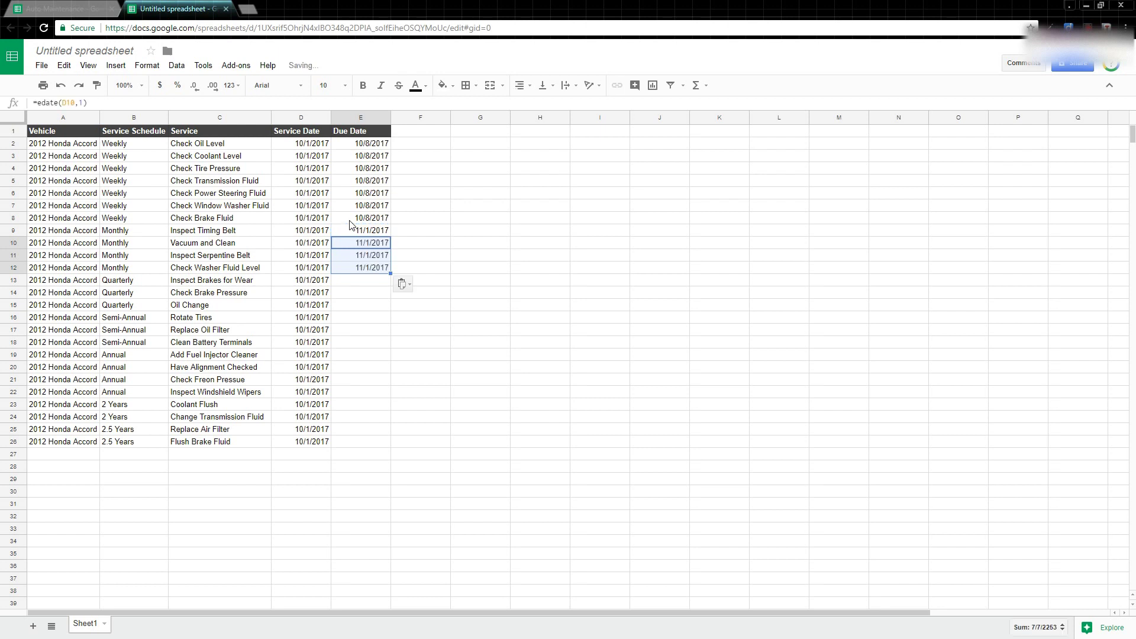
# Enter =edate(D13,3) in E13 to set the first quarterly service's due date three months after its service date.
pyautogui.press('Down')
pyautogui.press('Down')
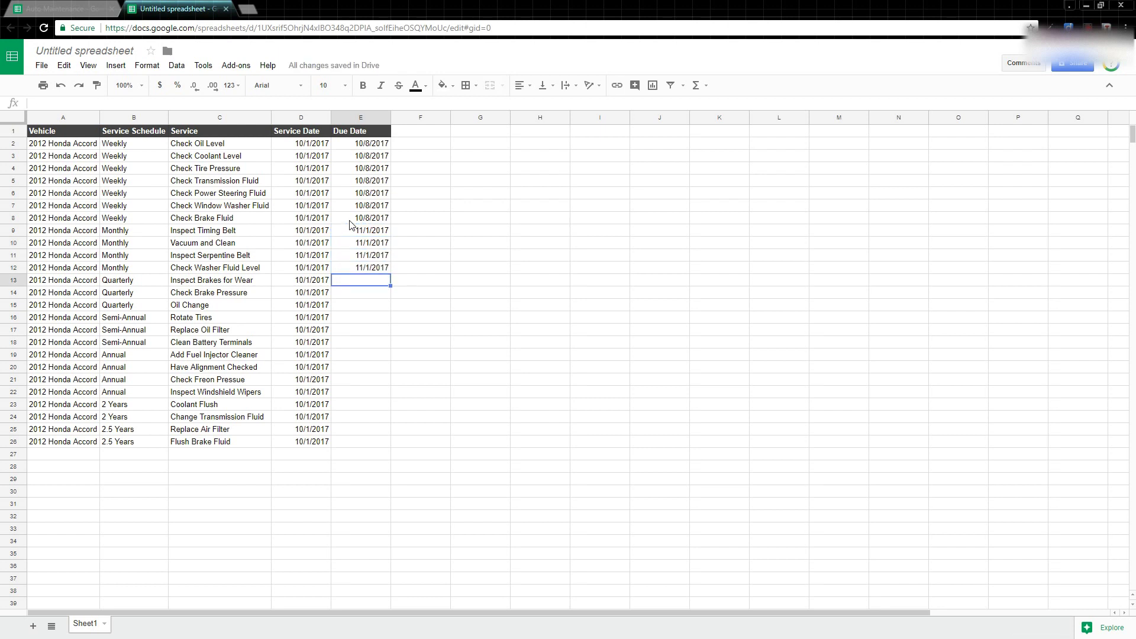
pyautogui.write('=eda')
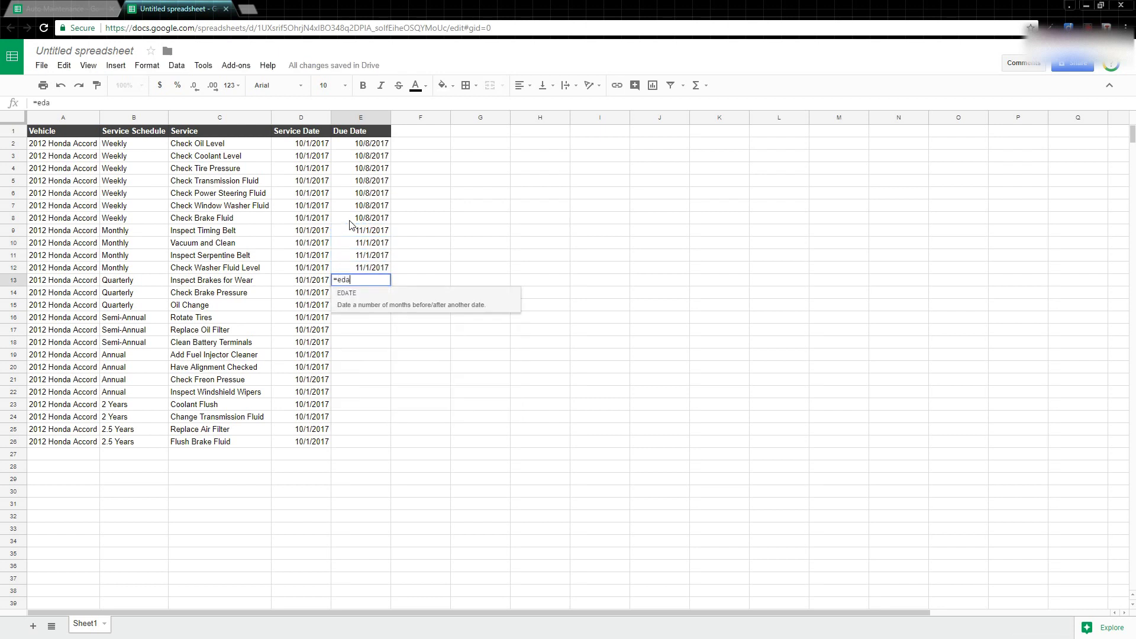
pyautogui.write('te(')
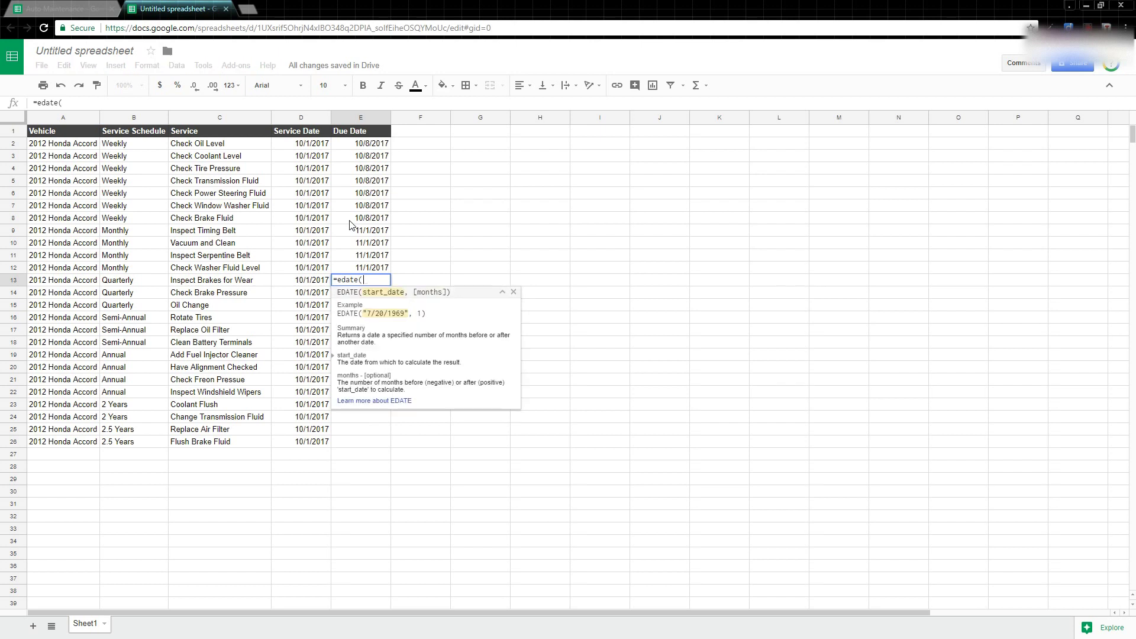
pyautogui.click(314, 282)
pyautogui.write(',3)')
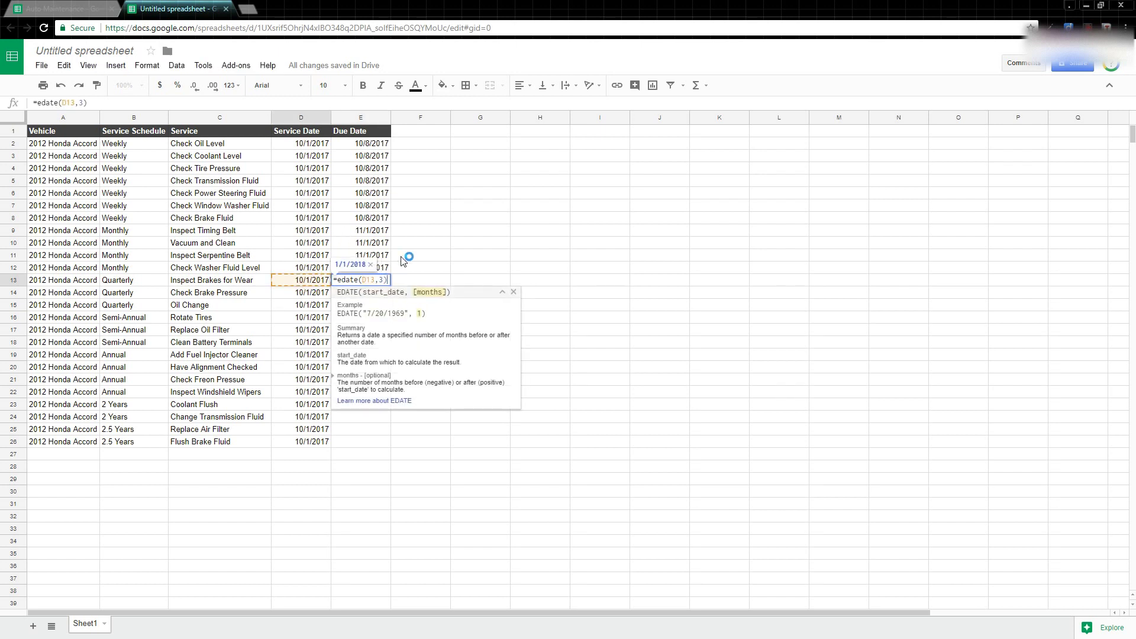
pyautogui.press('Return')
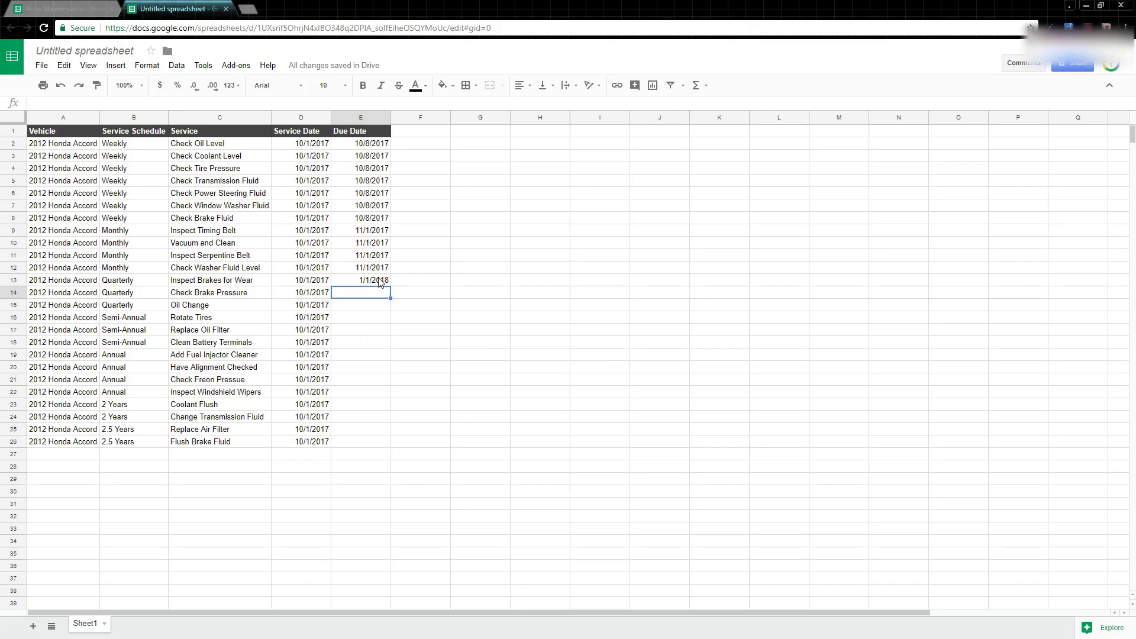
# Copy the quarterly due date formula from E13 to E14:E15.
pyautogui.click(381, 282)
pyautogui.press('Down')
pyautogui.hotkey('shift', 'Down')
pyautogui.hotkey('ctrl', 'v')
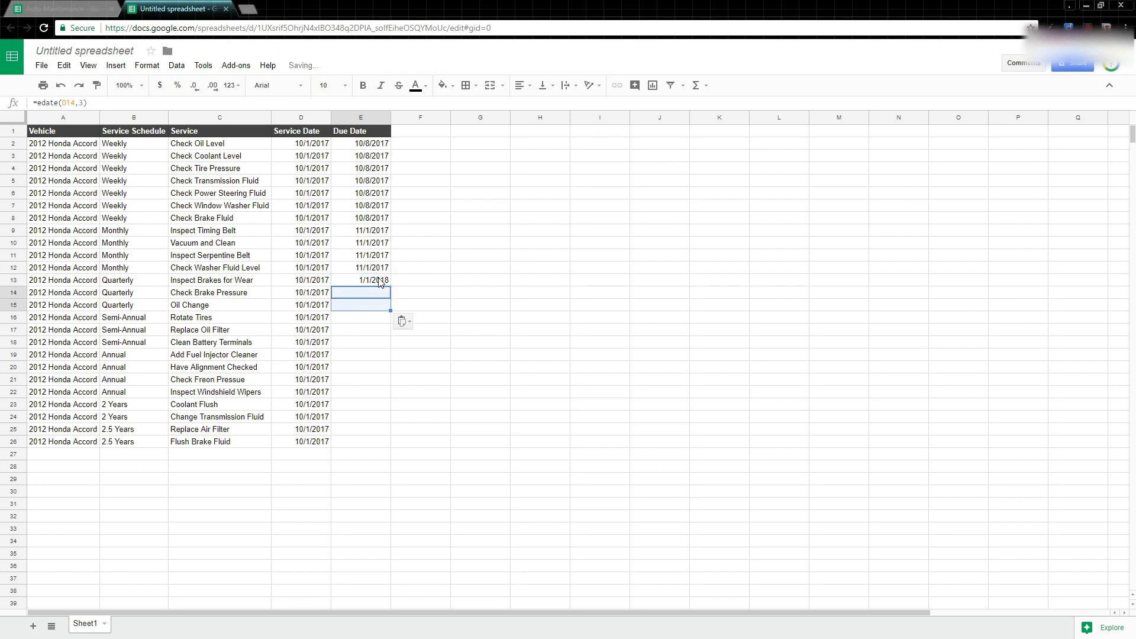
# Enter =edate(D16,6) in E16 to set the first semi-annual service's due date six months after its service date.
pyautogui.press('Down')
pyautogui.press('Down')
pyautogui.write('=edate(')
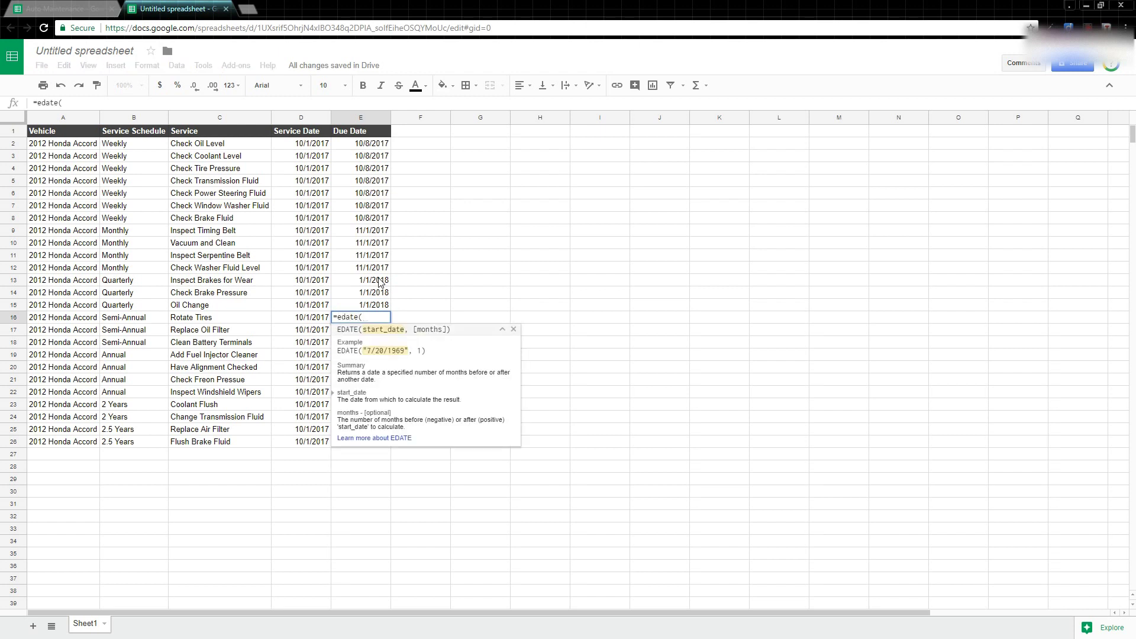
pyautogui.click(322, 318)
pyautogui.write(',6)')
pyautogui.press('Return')
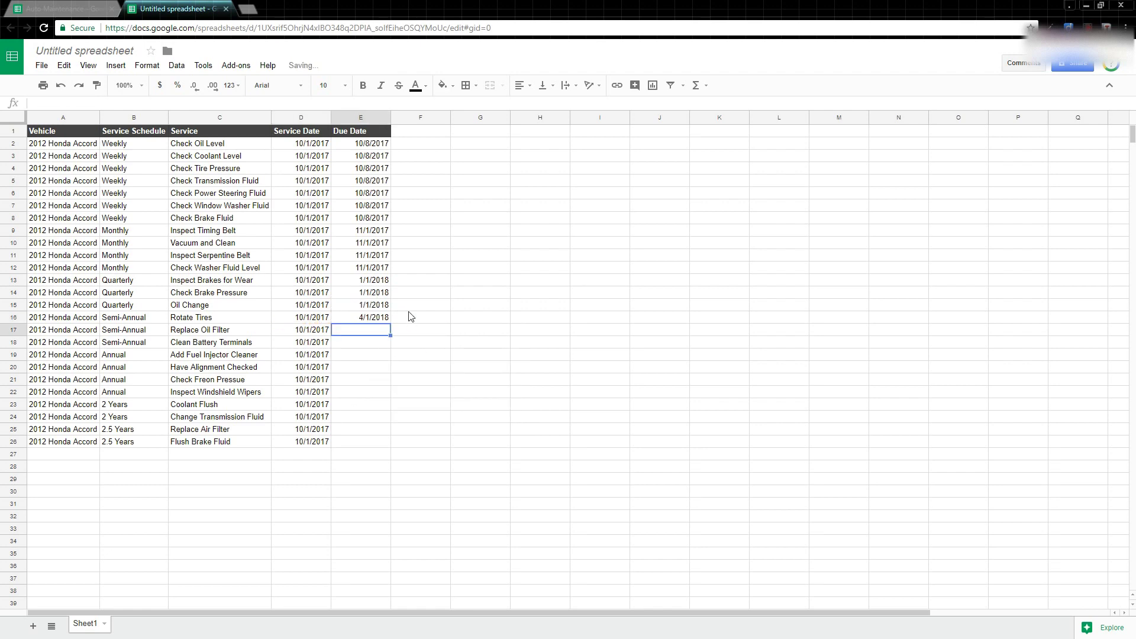
# Fill the semi-annual due date formula from E16 down to E17:E18.
pyautogui.click(385, 319)
pyautogui.moveTo(390, 323); pyautogui.dragTo(383, 344)
pyautogui.click(368, 347)
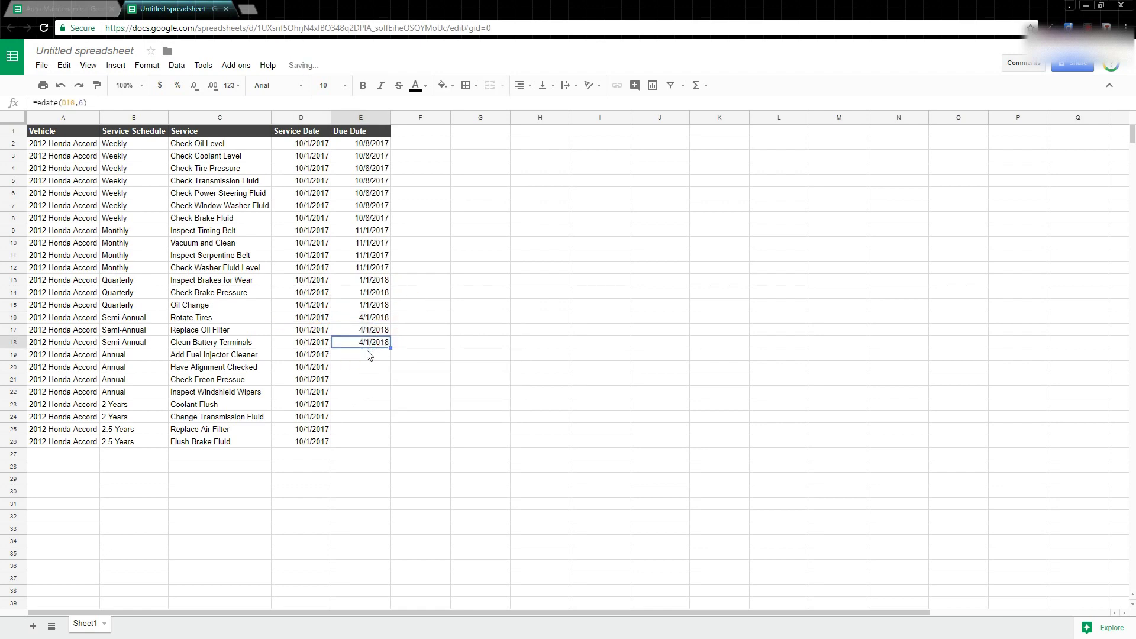
# Paste the due date formula into E19 and change its months value to 12 for the first annual service.
pyautogui.click(368, 355)
pyautogui.hotkey('ctrl', 'v')
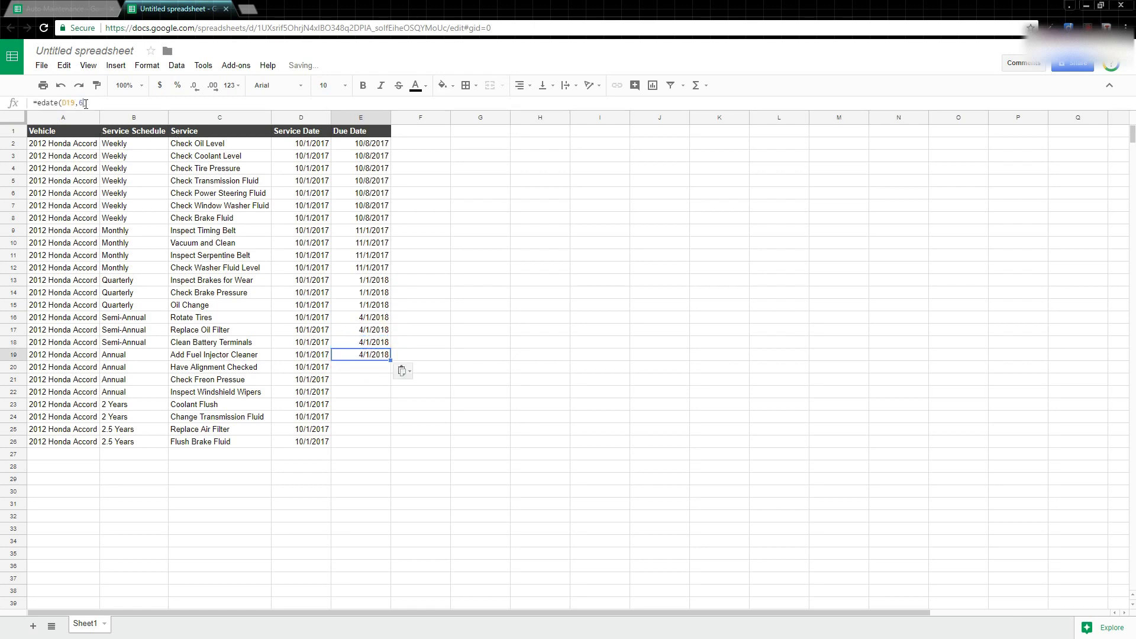
pyautogui.click(85, 104)
pyautogui.press('Return')
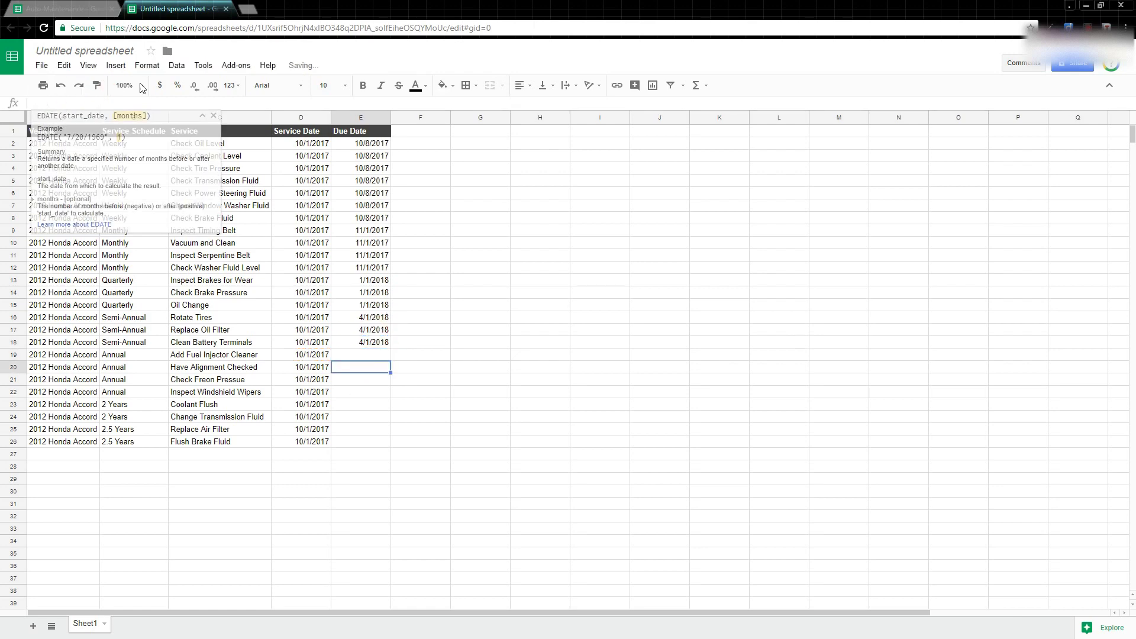
# Copy the annual due date formula from E19 to the other annual rows, E20:E22.
pyautogui.press('Up')
pyautogui.hotkey('ctrl', 'c')
pyautogui.press('Down')
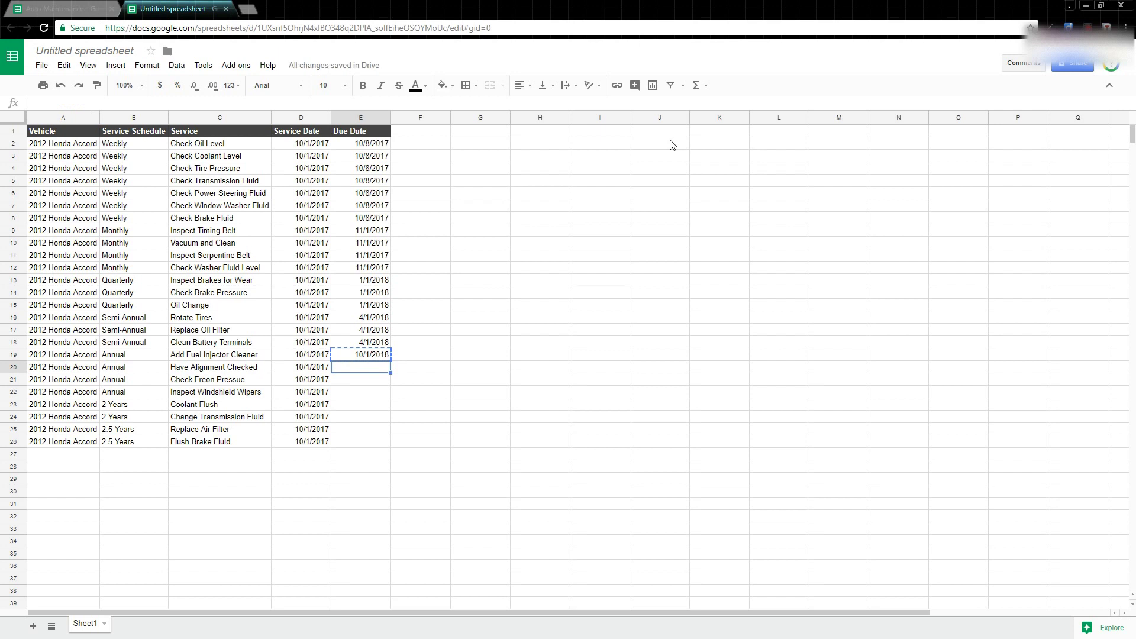
pyautogui.hotkey('shift', 'Down')
pyautogui.hotkey('shift', 'Down')
pyautogui.hotkey('ctrl', 'v')
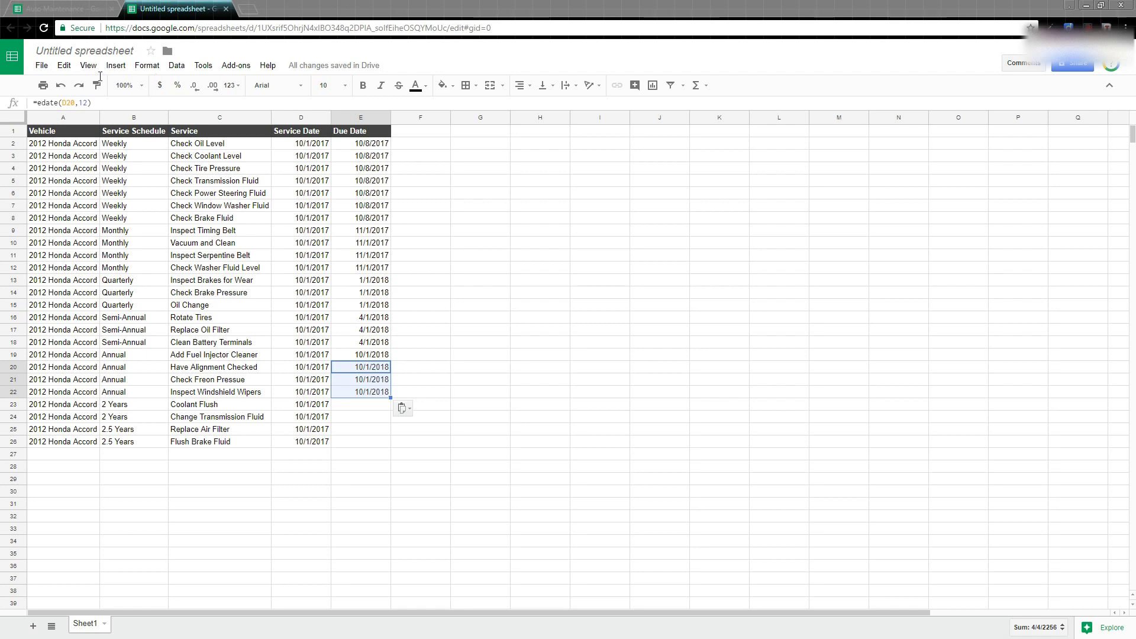
# Check the sheets of the finished Auto Maintenance spreadsheet for reference, and return to the untitled spreadsheet.
pyautogui.click(62, 9)
pyautogui.click(134, 629)
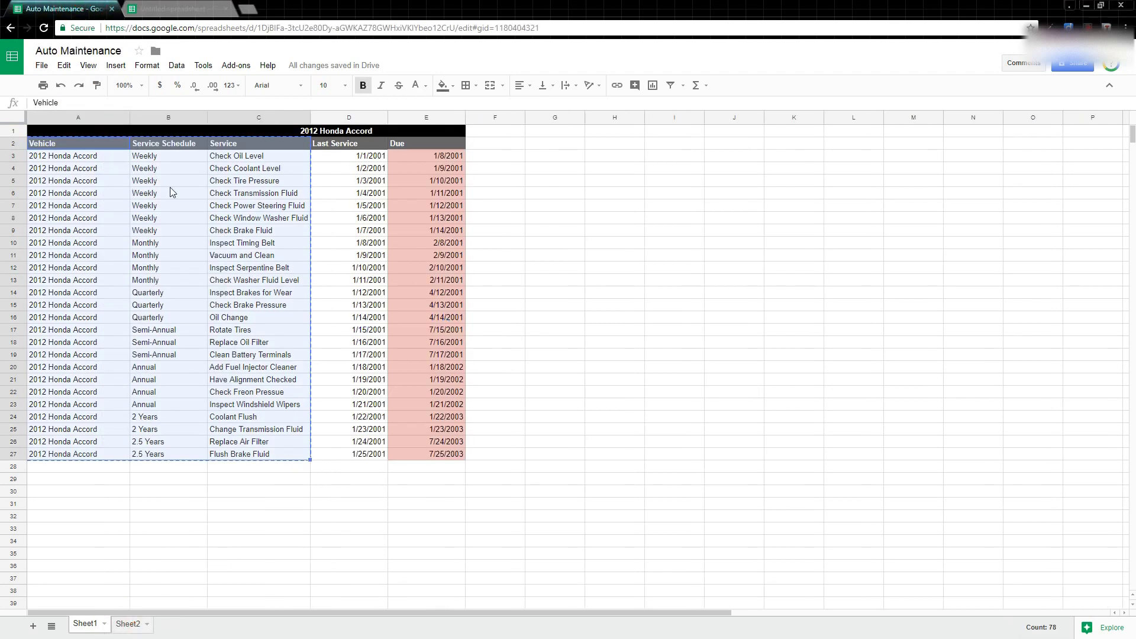
pyautogui.click(86, 624)
pyautogui.click(564, 208)
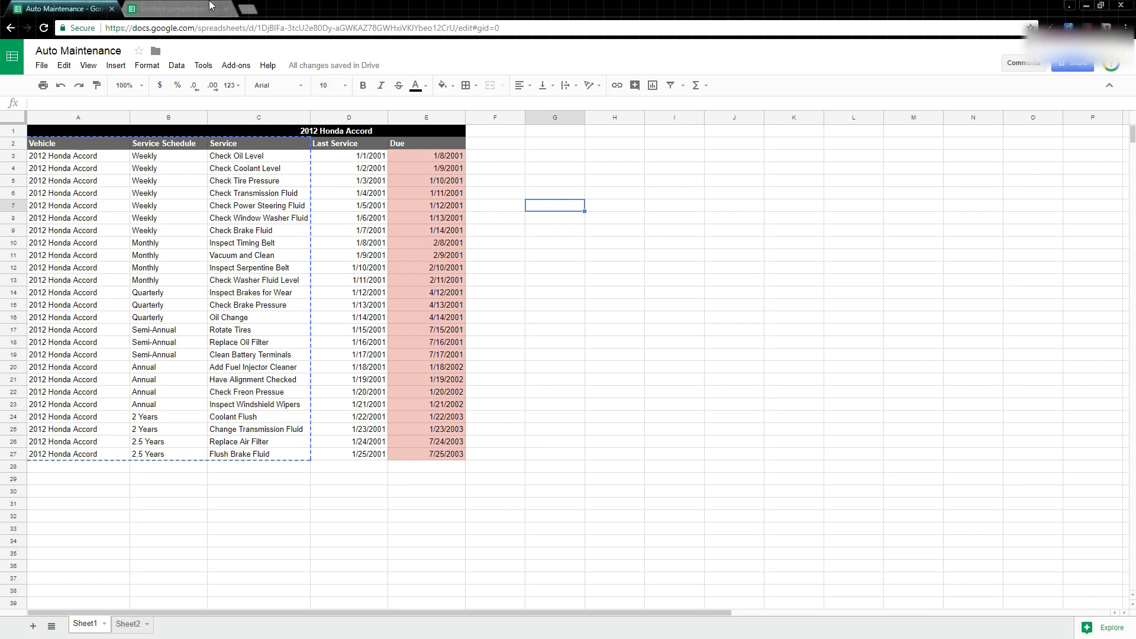
pyautogui.click(178, 6)
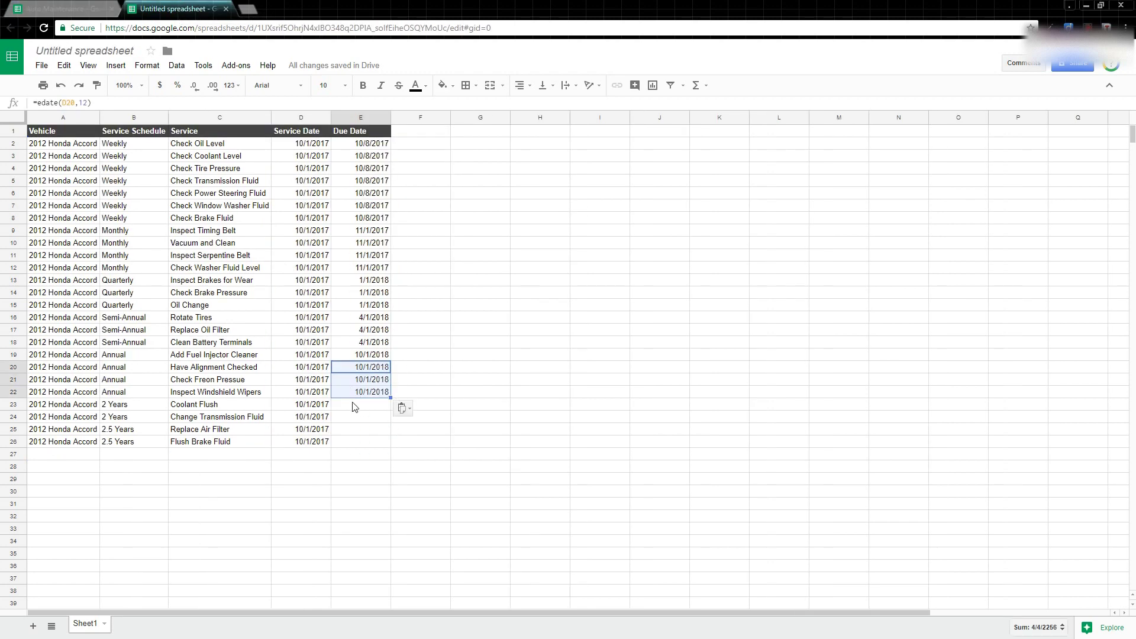
# Enter =edate(D23,24) in E23 to calculate the due date of the first 2-year service.
pyautogui.press('Down')
pyautogui.write('=edate(')
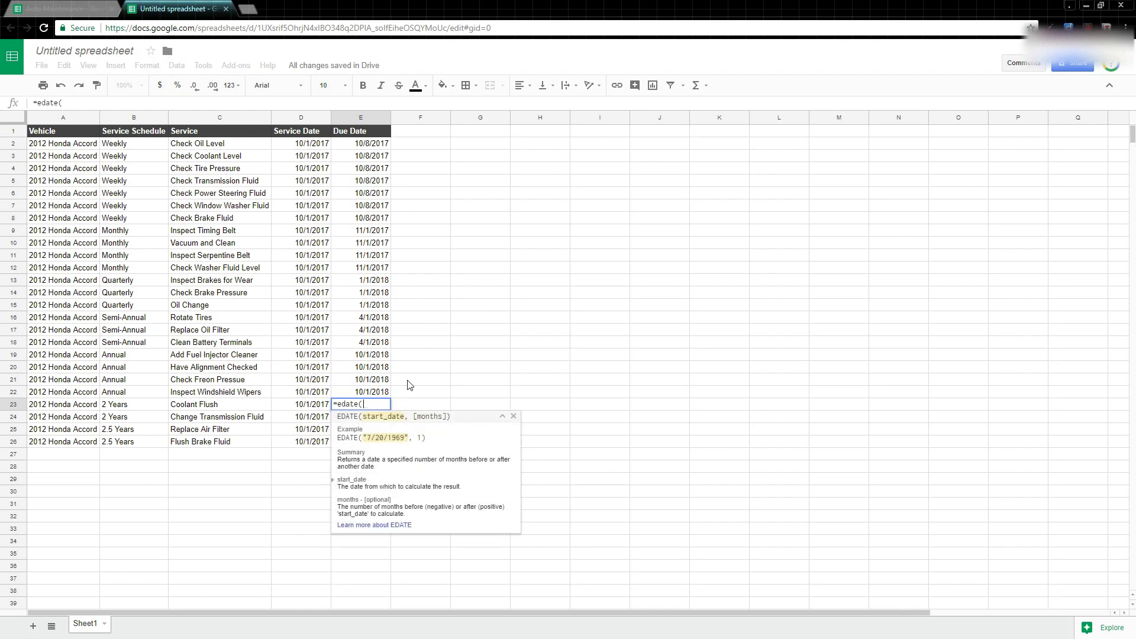
pyautogui.click(322, 405)
pyautogui.write(',')
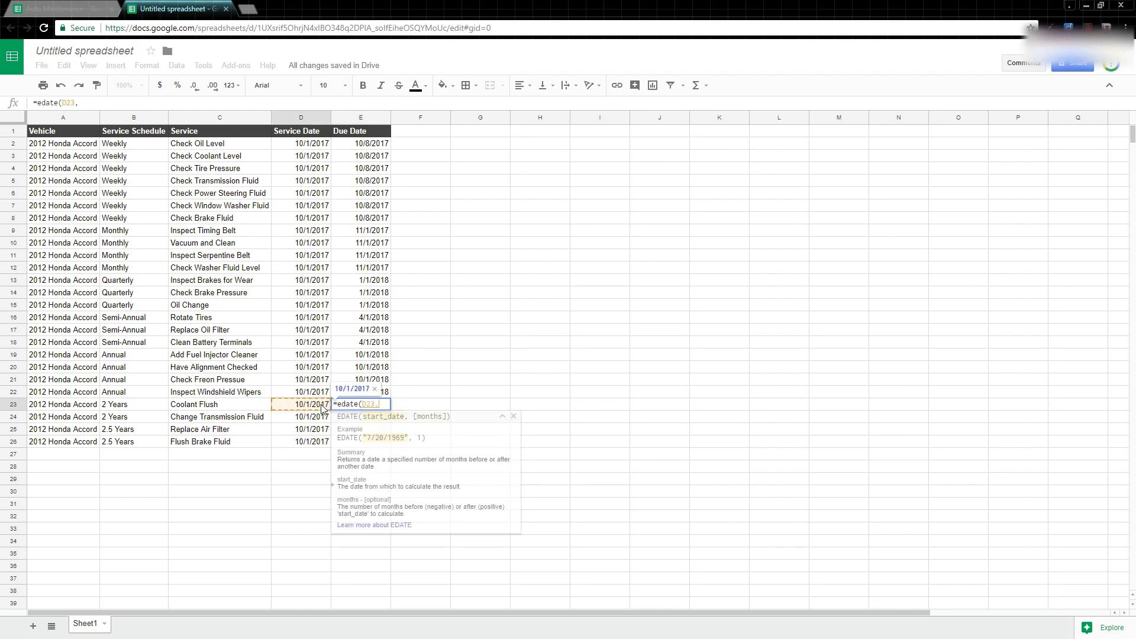
pyautogui.write('24)')
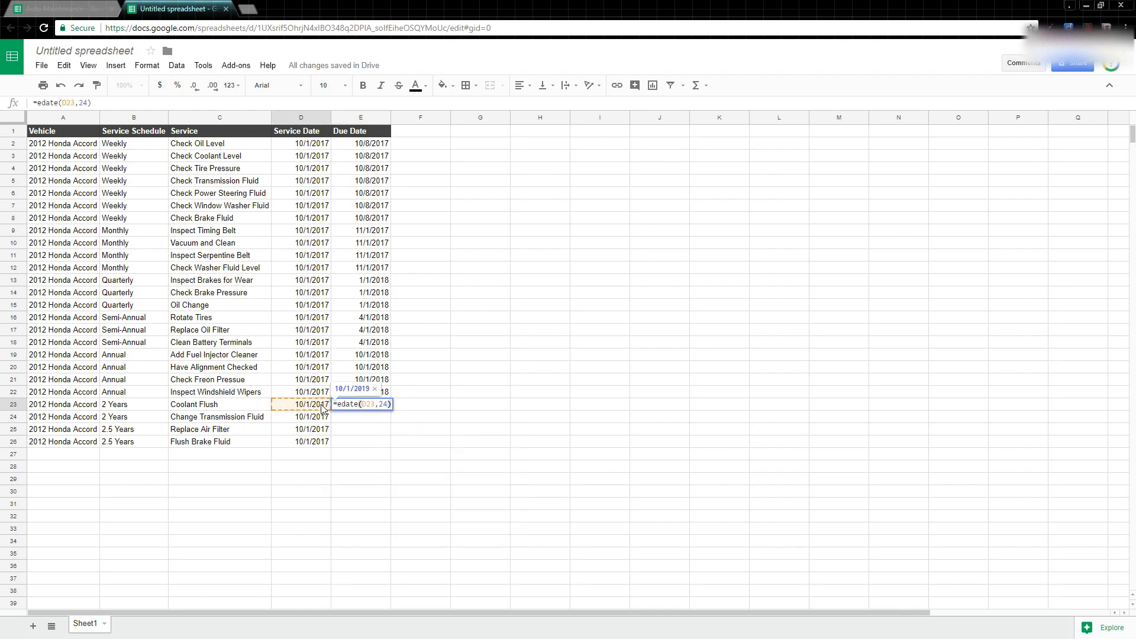
pyautogui.press('Return')
# Copy the 2-year due date formula from E23 to E24.
pyautogui.press('Up')
pyautogui.hotkey('ctrl', 'c')
pyautogui.press('Down')
pyautogui.hotkey('ctrl', 'v')
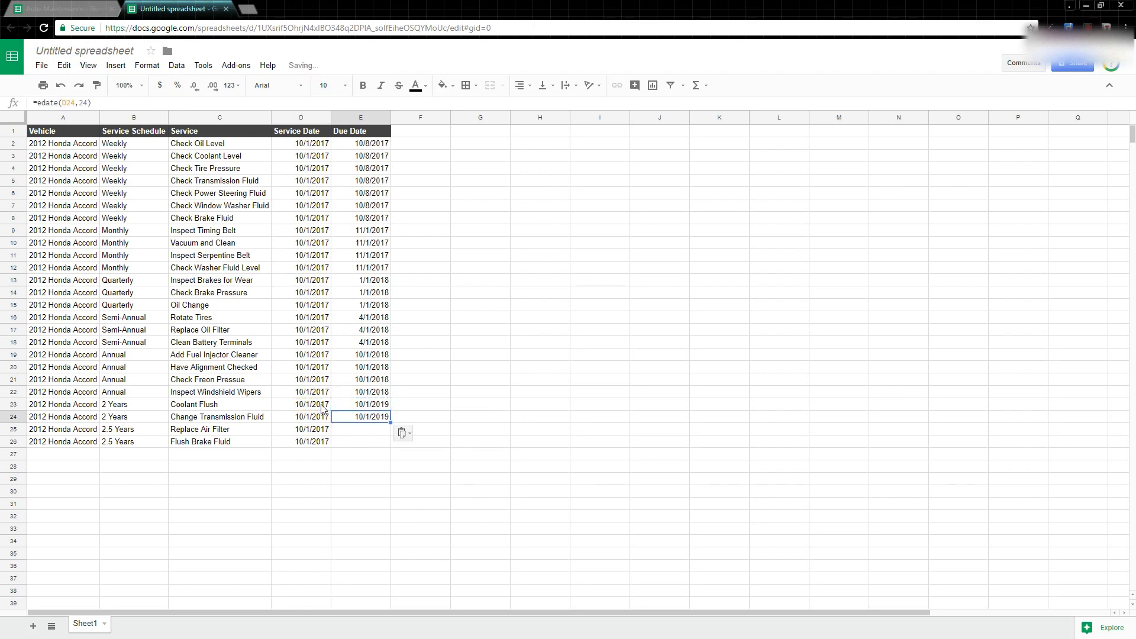
pyautogui.write('=')
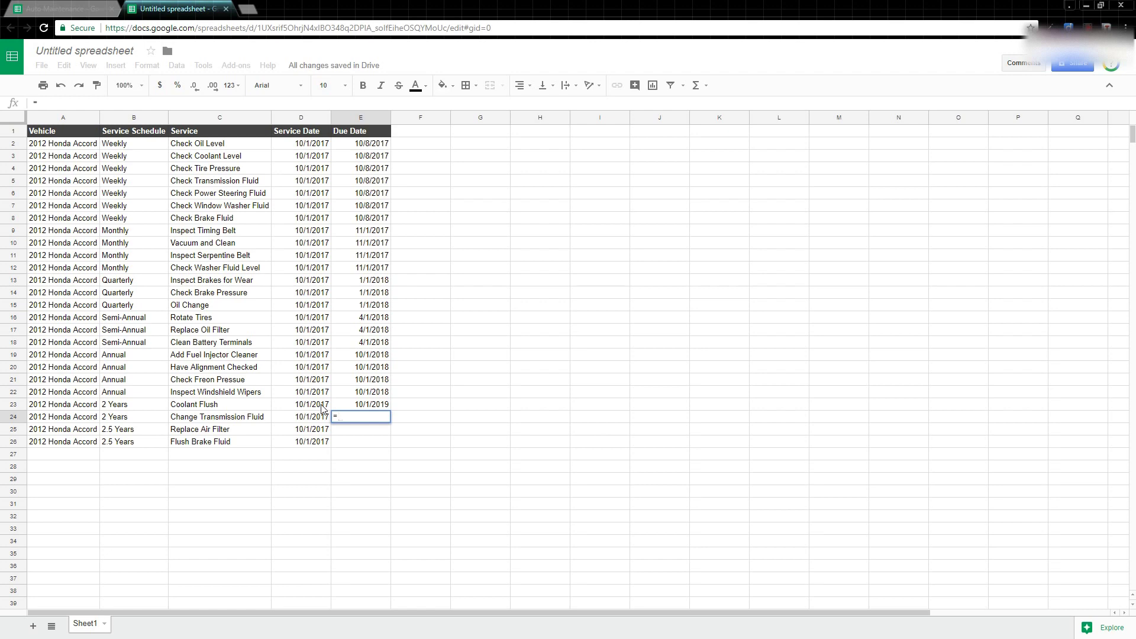
pyautogui.press('Return')
pyautogui.click(438, 367)
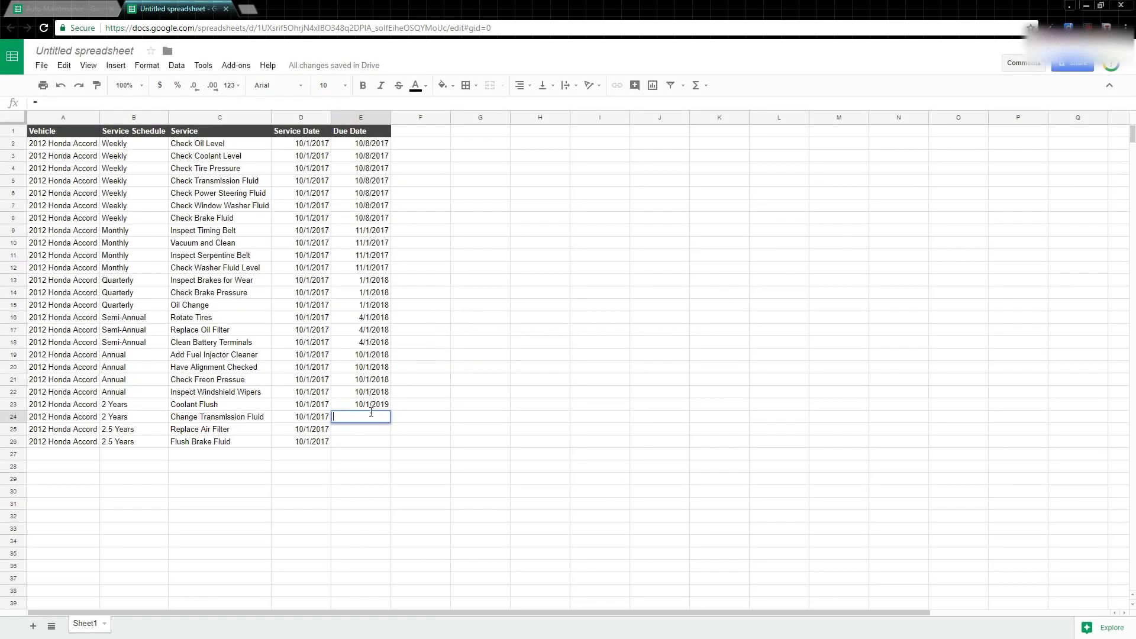
pyautogui.press('Return')
pyautogui.click(376, 405)
pyautogui.press('Down')
pyautogui.hotkey('ctrl', 'v')
# Enter =edate(D25,30) in E25 to calculate the due date of the first 2.5-year service.
pyautogui.press('Down')
pyautogui.write('=edate(')
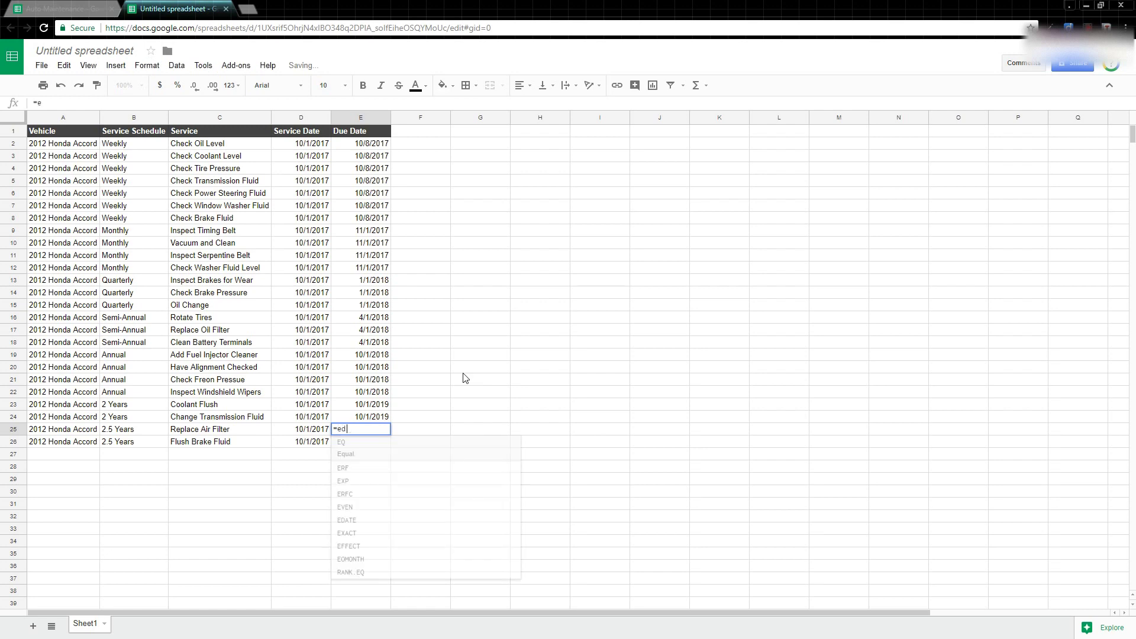
pyautogui.click(313, 431)
pyautogui.write(',3')
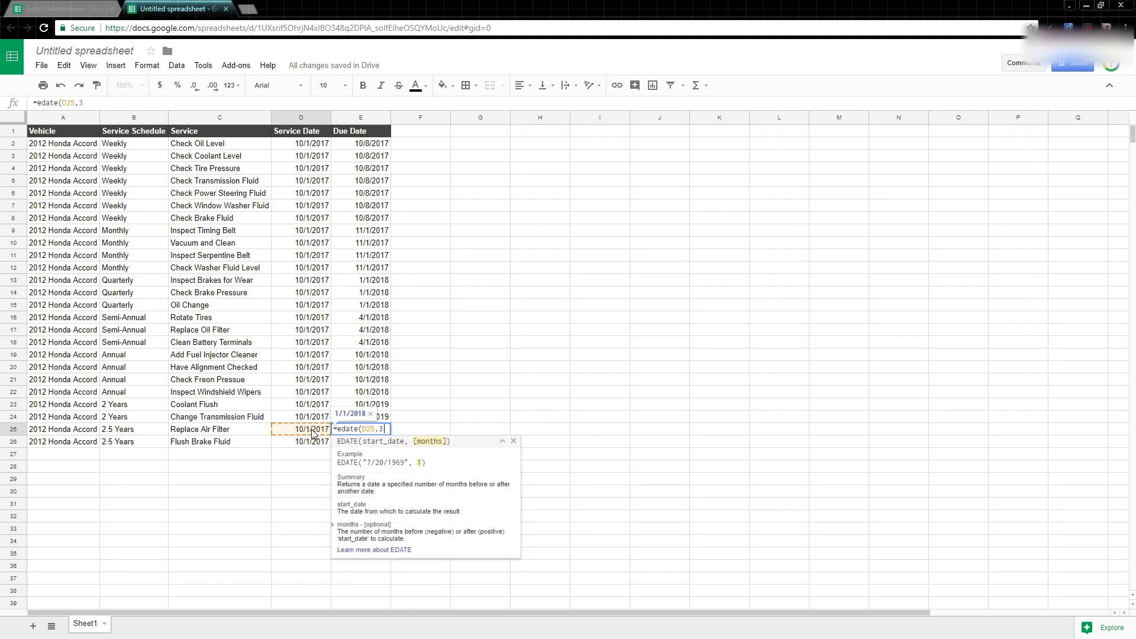
pyautogui.write('0)')
pyautogui.press('Return')
# Copy the 2.5-year due date formula from E25 to E26.
pyautogui.press('Up')
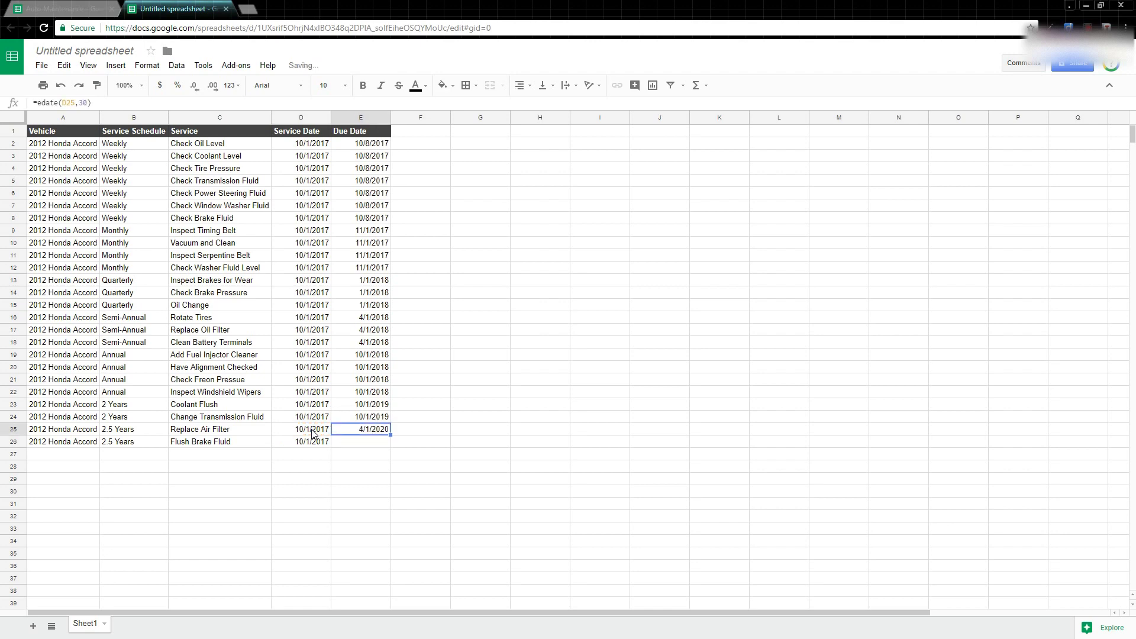
pyautogui.press('Down')
pyautogui.hotkey('ctrl', 'v')
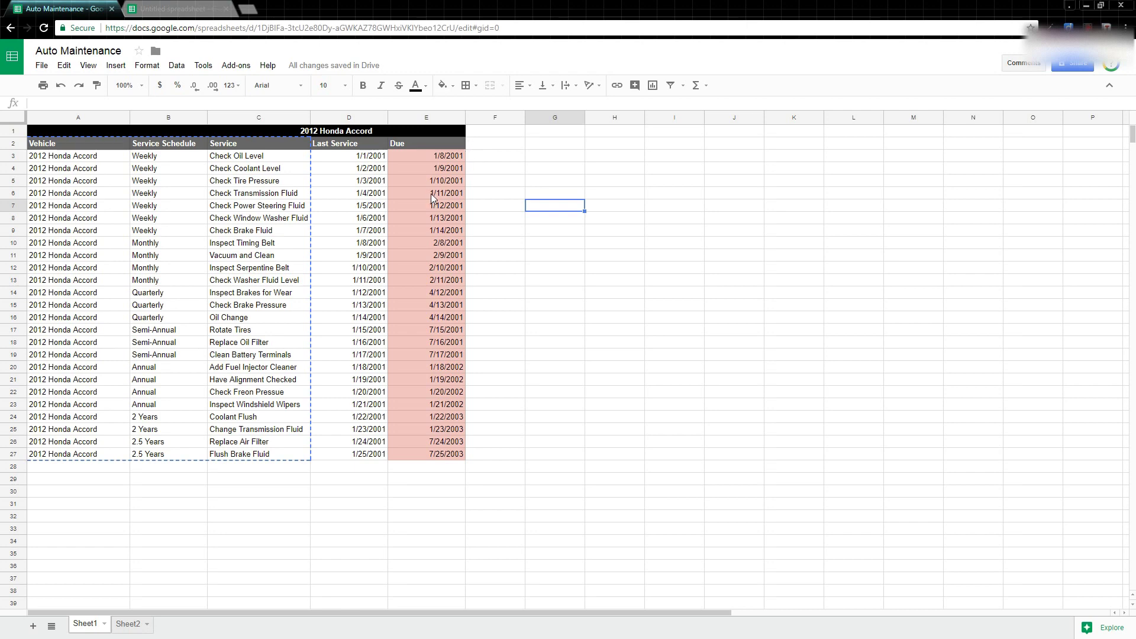
# Return to the untitled spreadsheet and start a conditional formatting rule for the whole Due Date column E.
pyautogui.click(139, 7)
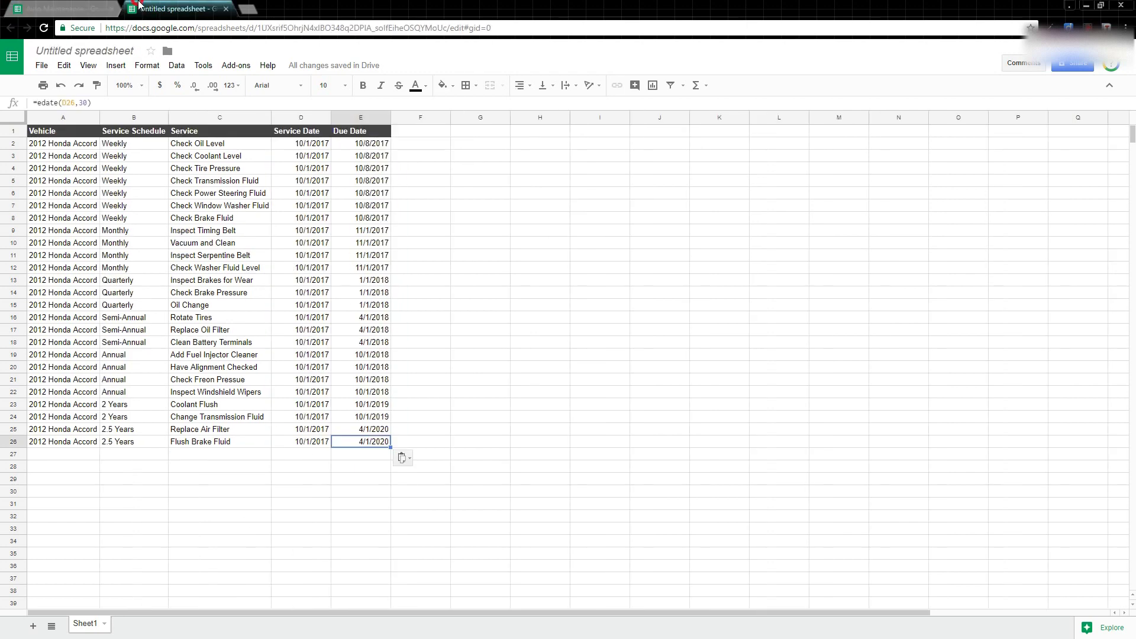
pyautogui.moveTo(366, 145); pyautogui.dragTo(360, 452)
pyautogui.click(360, 117)
pyautogui.click(147, 66)
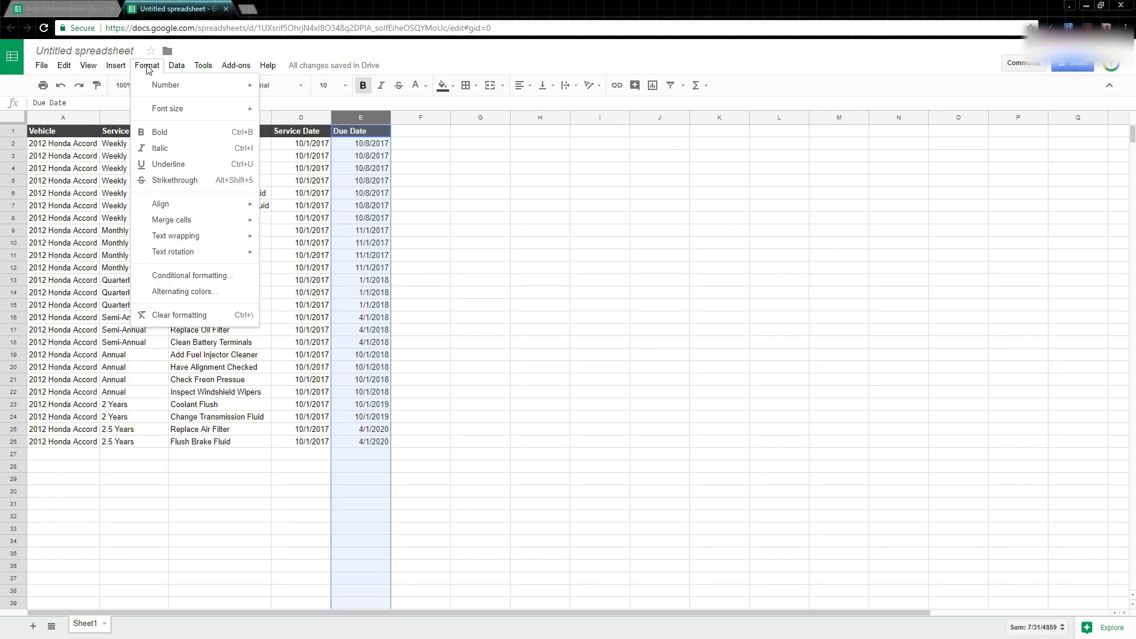
pyautogui.click(146, 66)
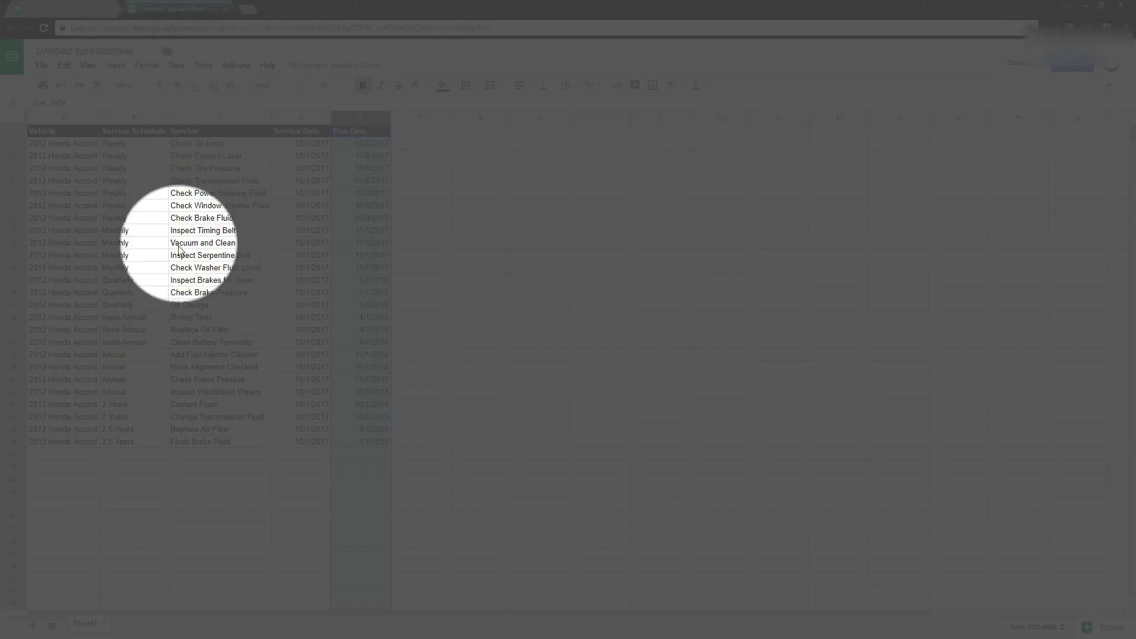
pyautogui.click(147, 65)
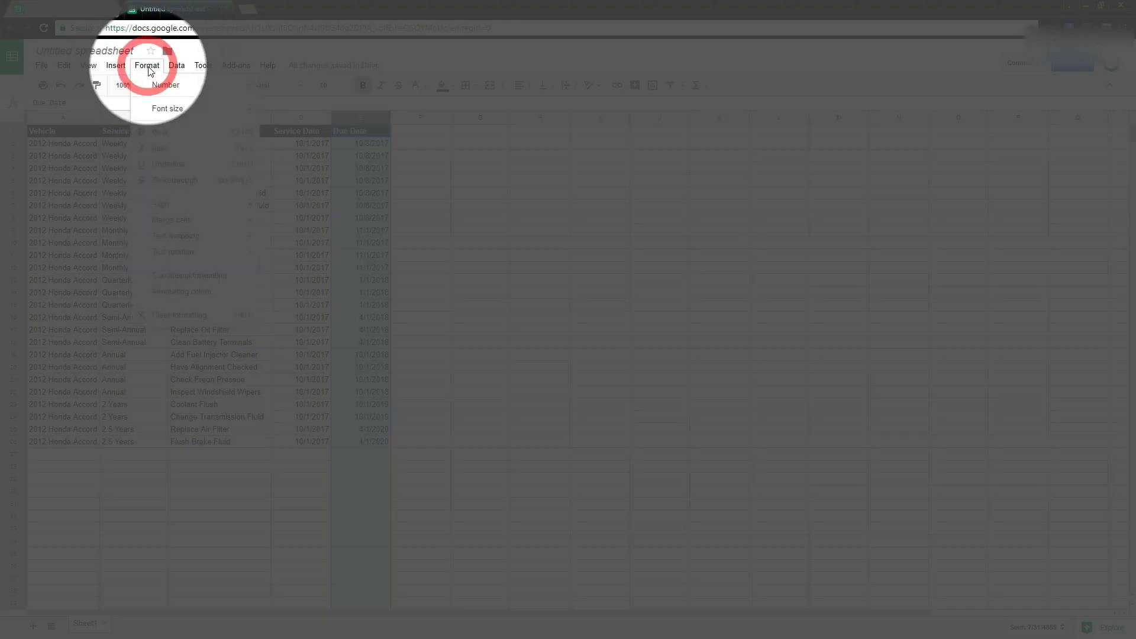
pyautogui.click(181, 274)
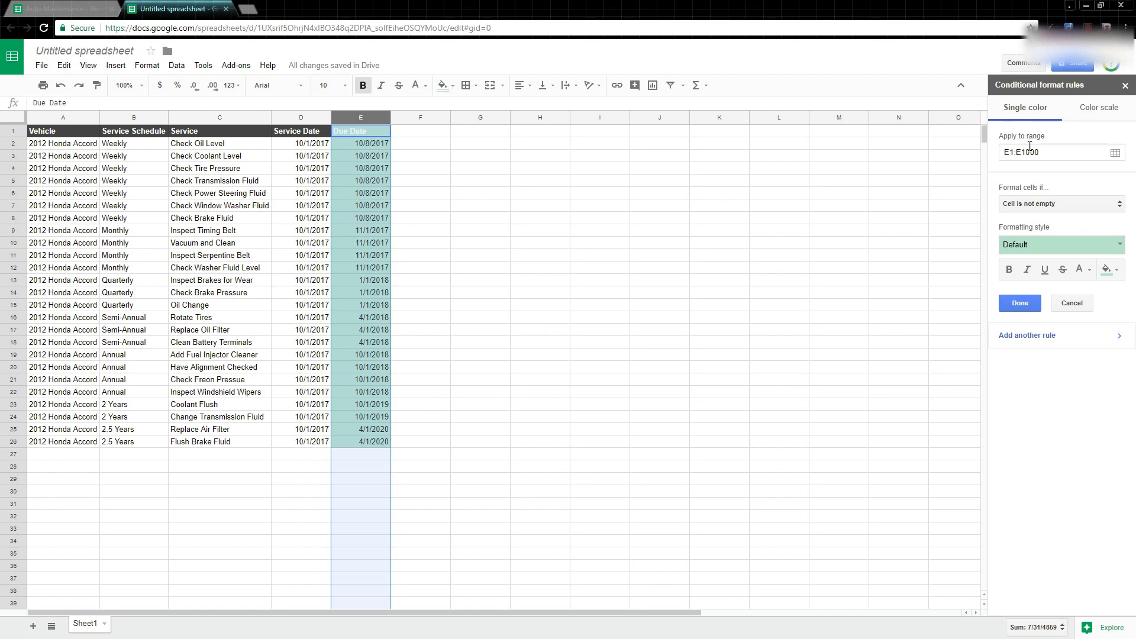
# Set the conditional format rule to "Date is before" today with the preset light red fill.
pyautogui.click(1030, 206)
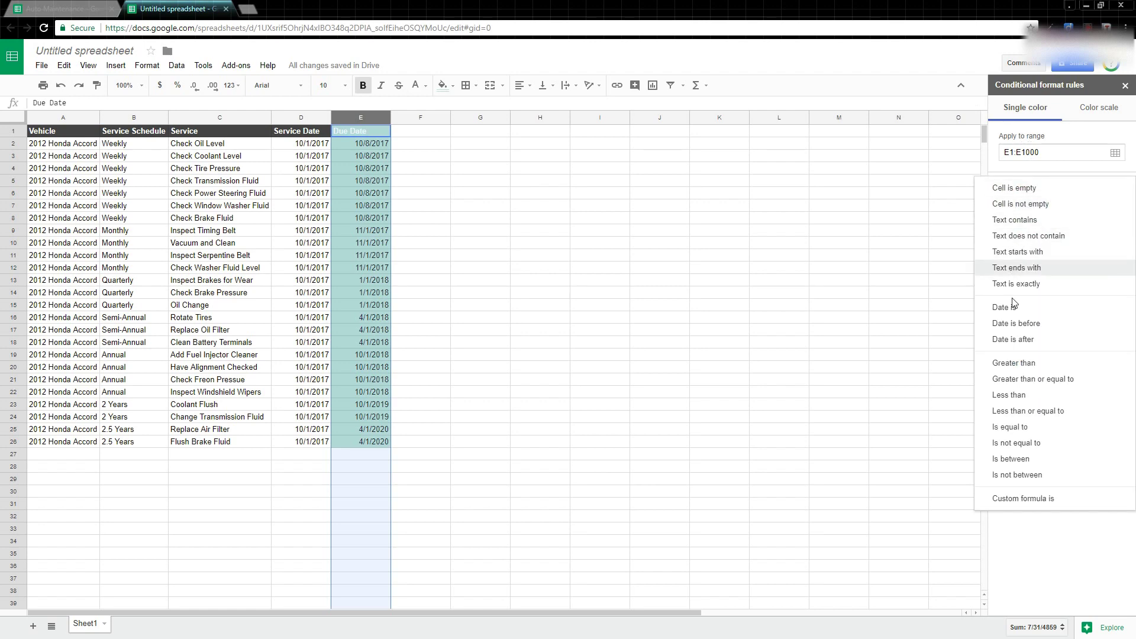
pyautogui.click(1030, 325)
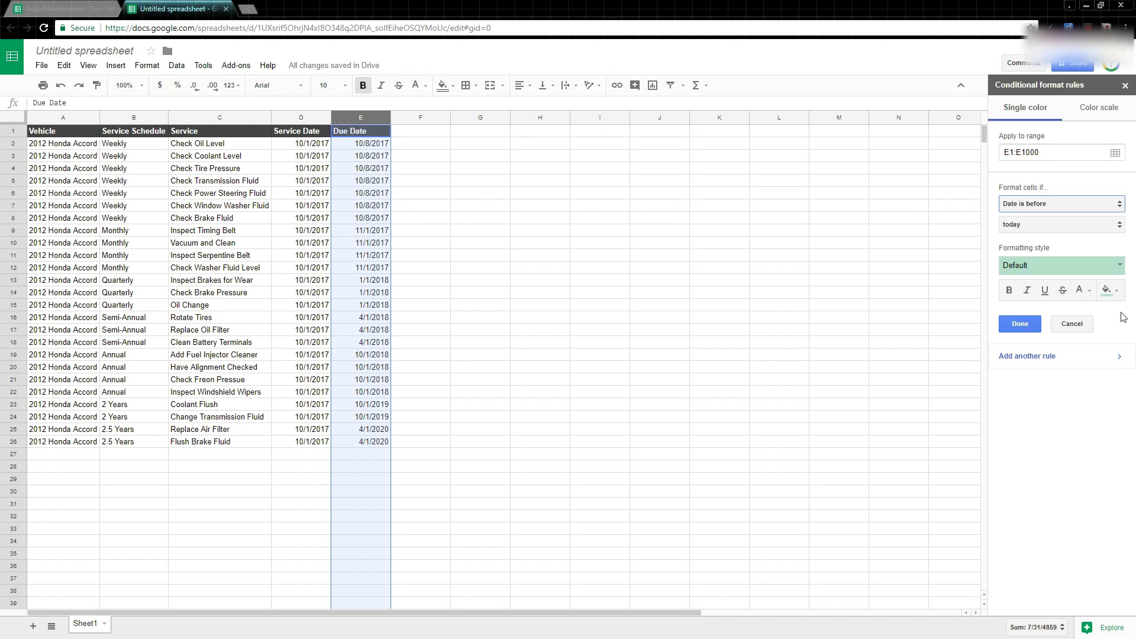
pyautogui.click(1114, 265)
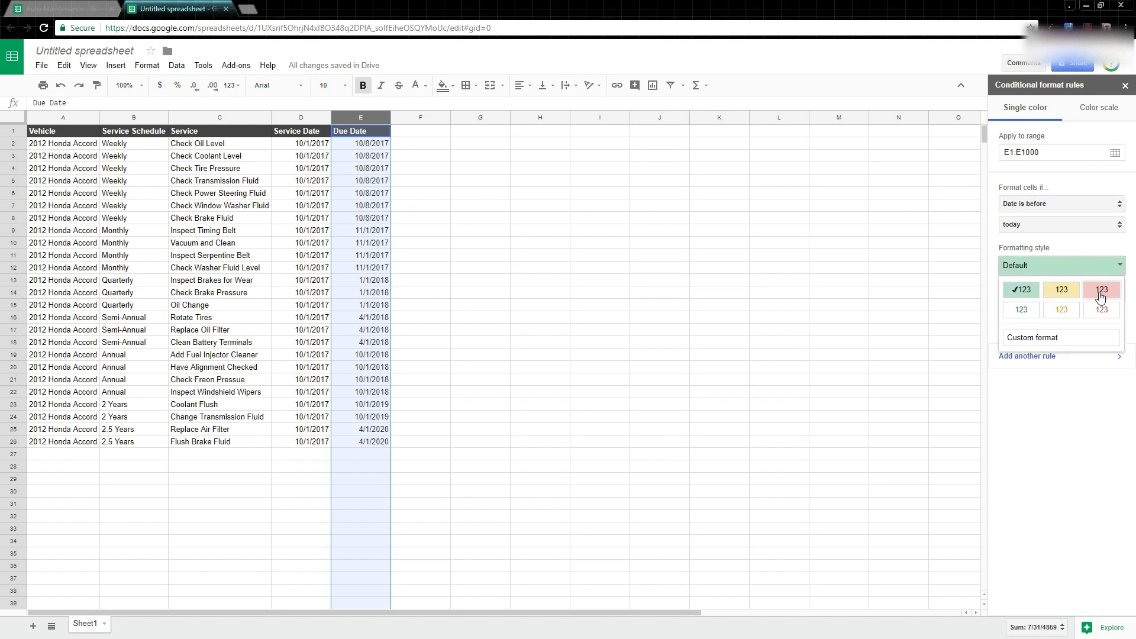
pyautogui.click(1101, 289)
# Test the overdue rule by changing the Check Transmission Fluid service date in D5 to 10/1/2016, and select its due date.
pyautogui.click(420, 180)
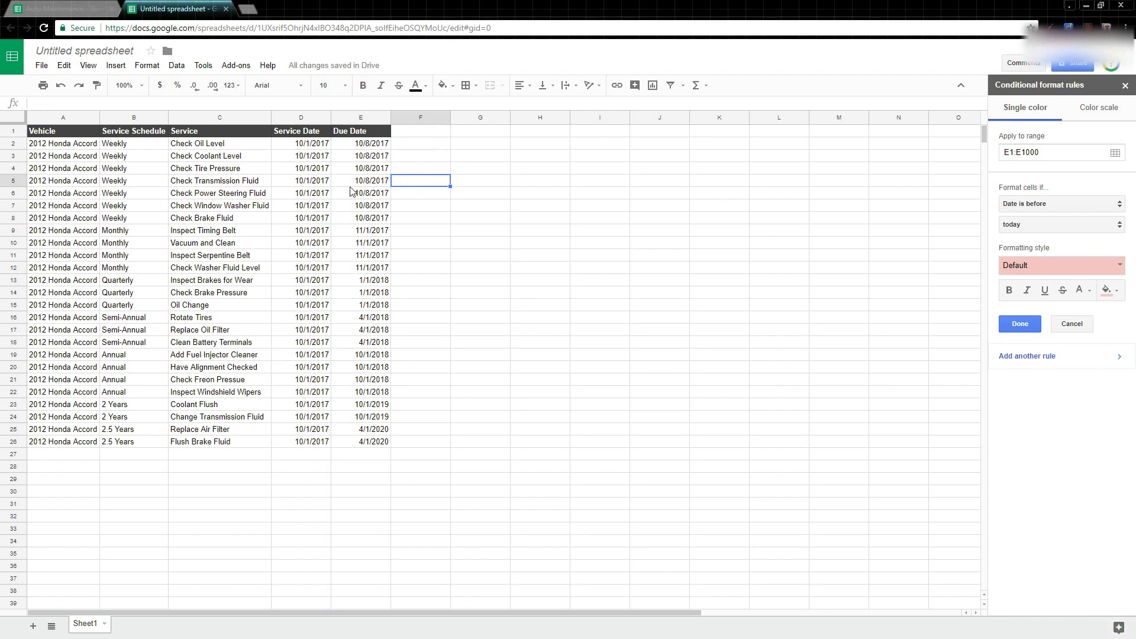
pyautogui.click(305, 182)
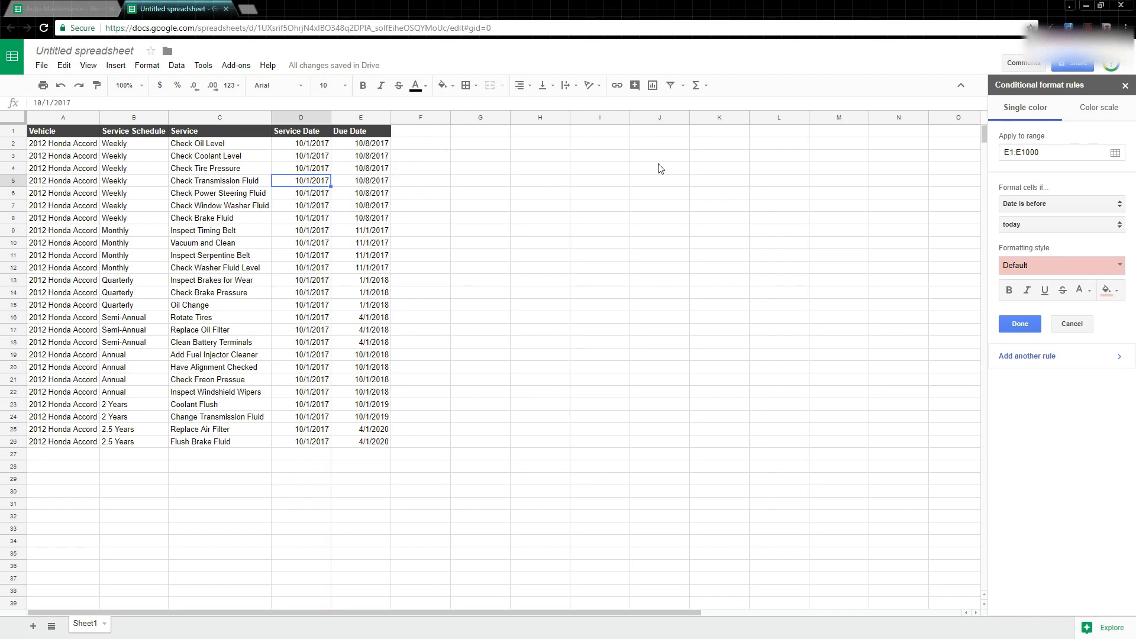
pyautogui.write('10/1/2016')
pyautogui.press('Return')
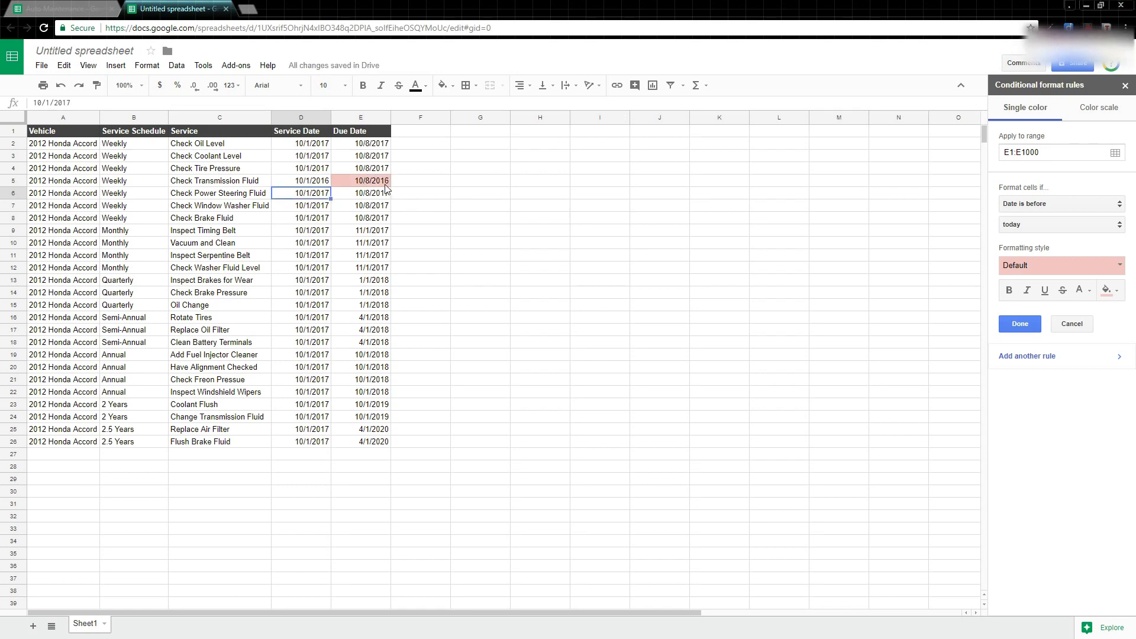
pyautogui.click(385, 184)
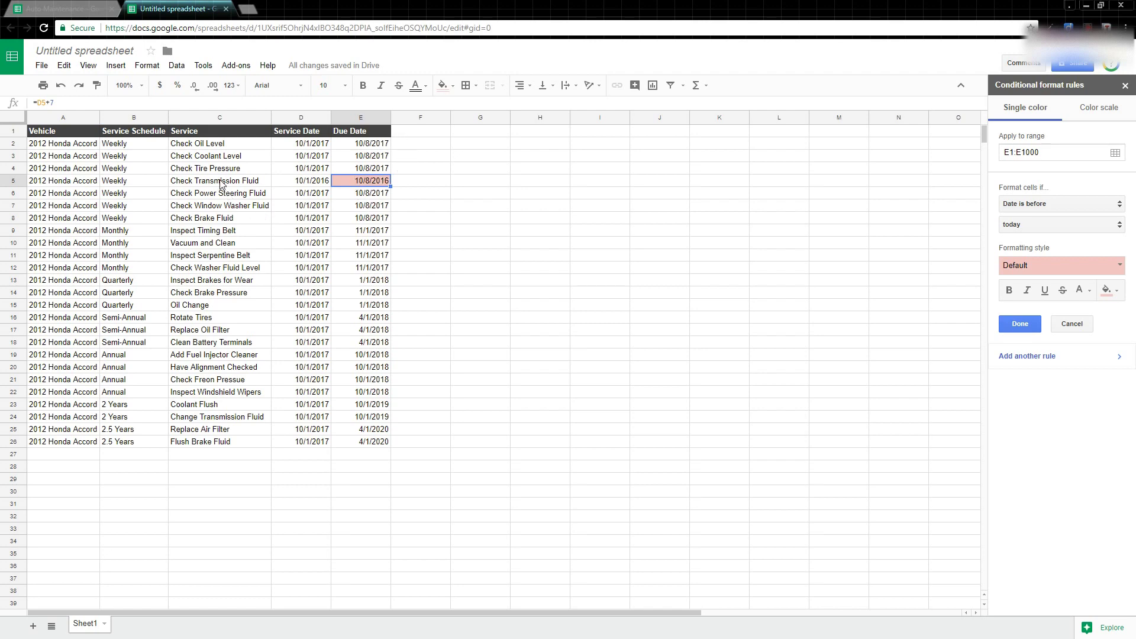
pyautogui.click(33, 627)
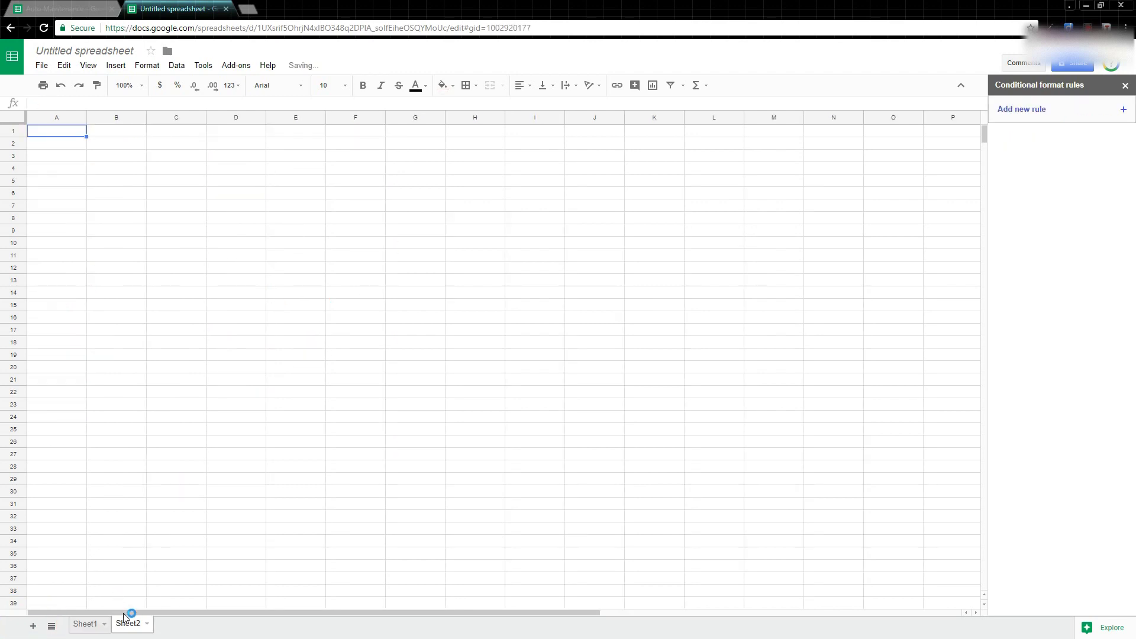
pyautogui.rightClick(129, 623)
pyautogui.click(141, 454)
pyautogui.click(438, 362)
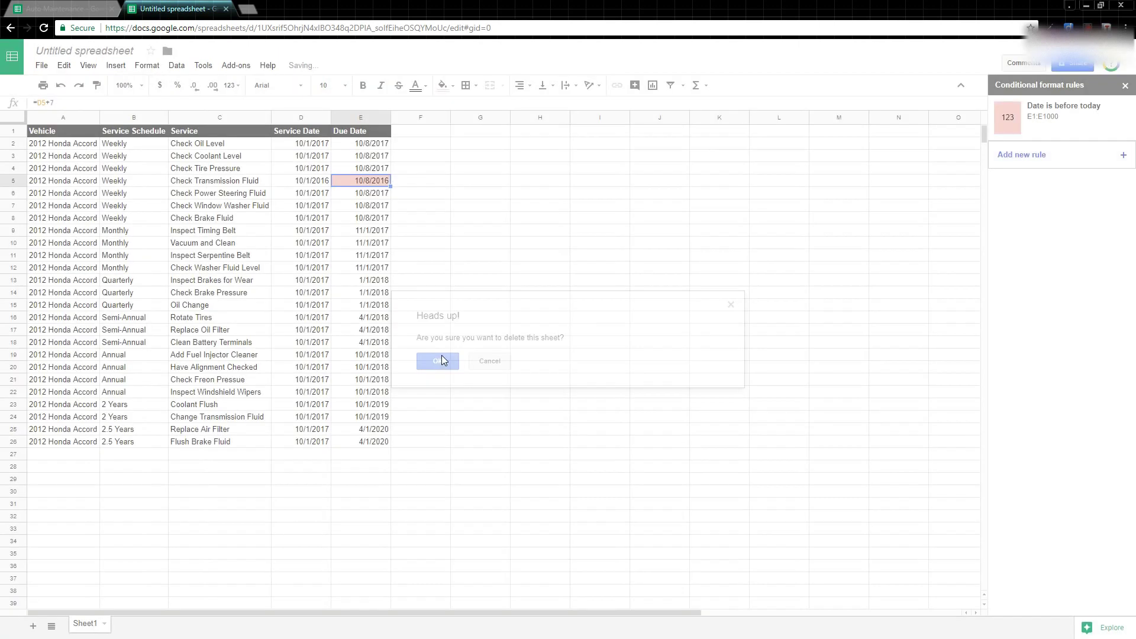
pyautogui.click(544, 158)
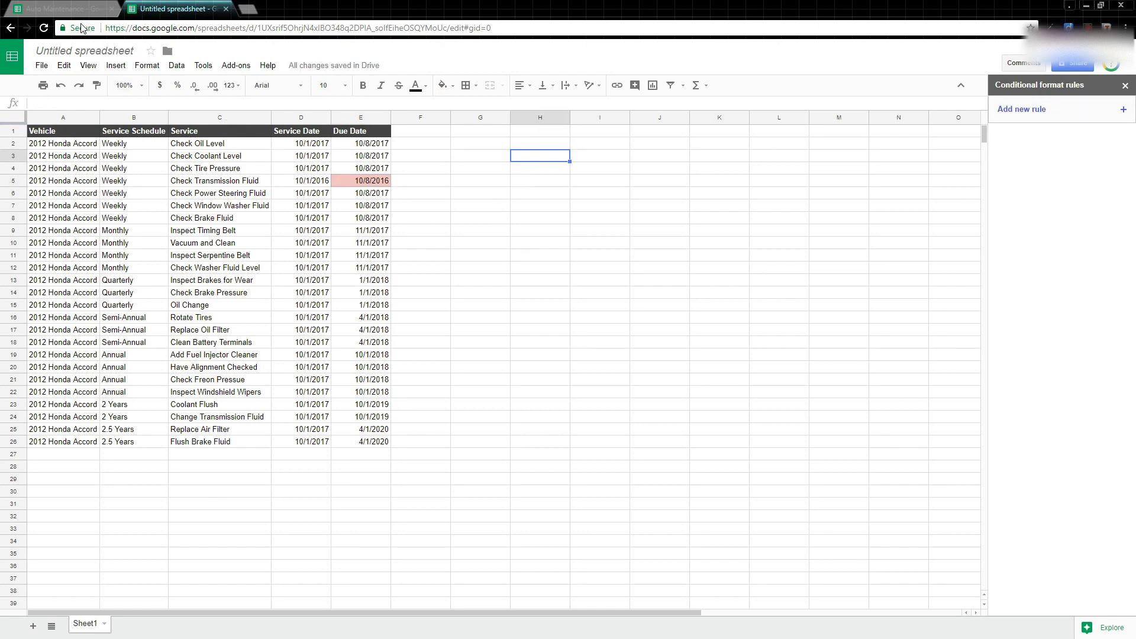
# Examine the query formula in A1 on Sheet2 of the Auto Maintenance spreadsheet, and close that spreadsheet.
pyautogui.click(60, 9)
pyautogui.click(128, 626)
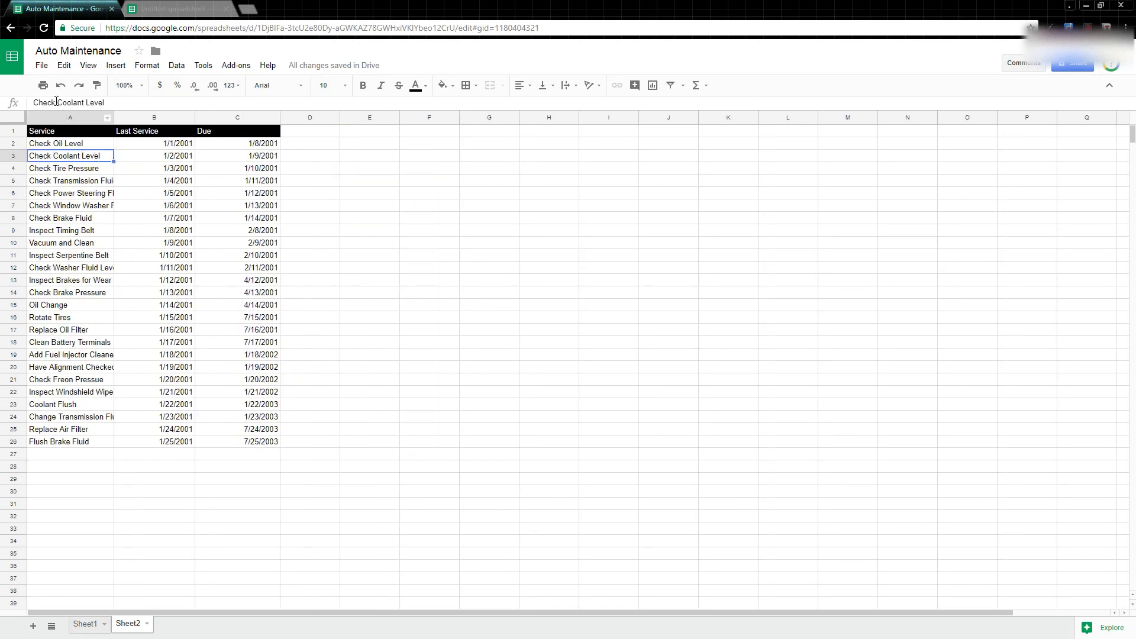
pyautogui.click(65, 131)
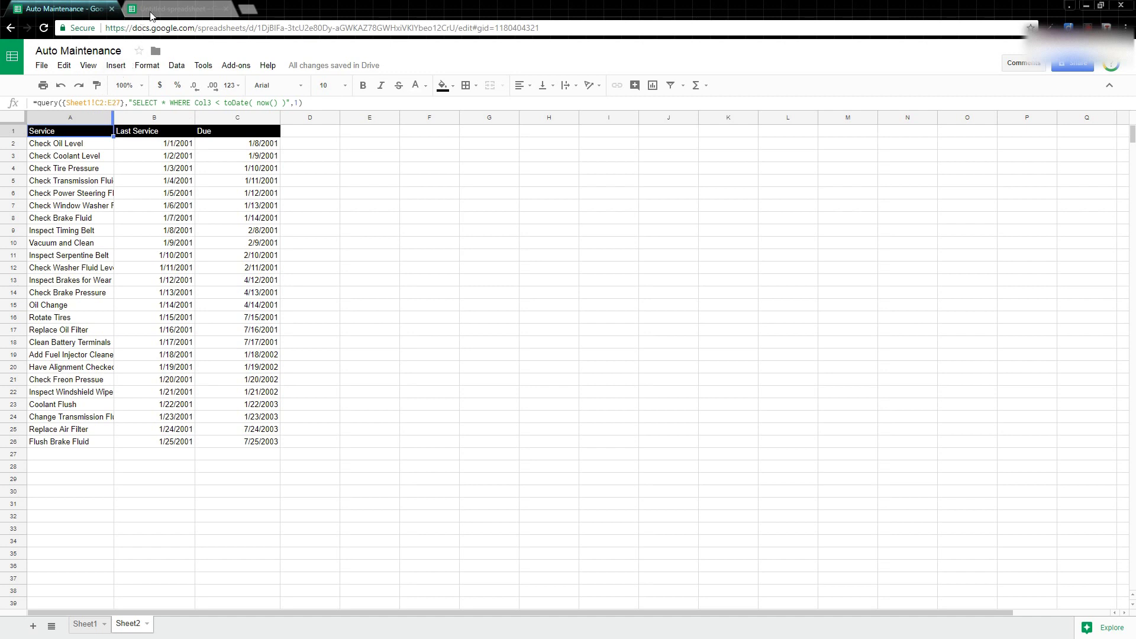
pyautogui.hotkey('ctrl', 'w')
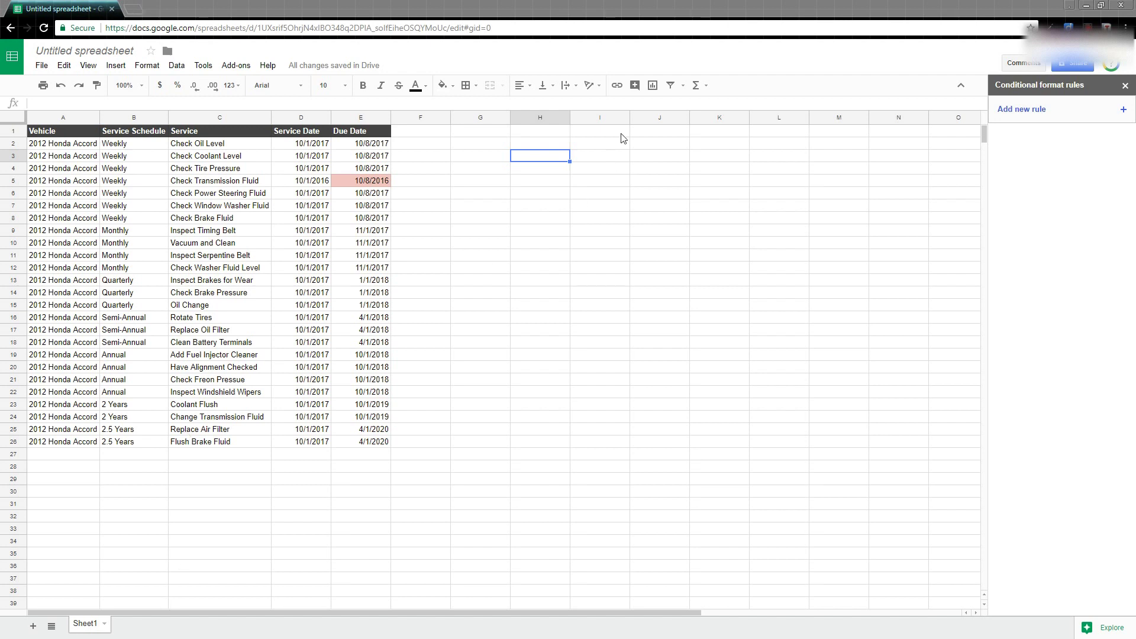
# Start a QUERY formula in H2 that takes the whole columns A:E, in curly braces, as its data.
pyautogui.click(543, 145)
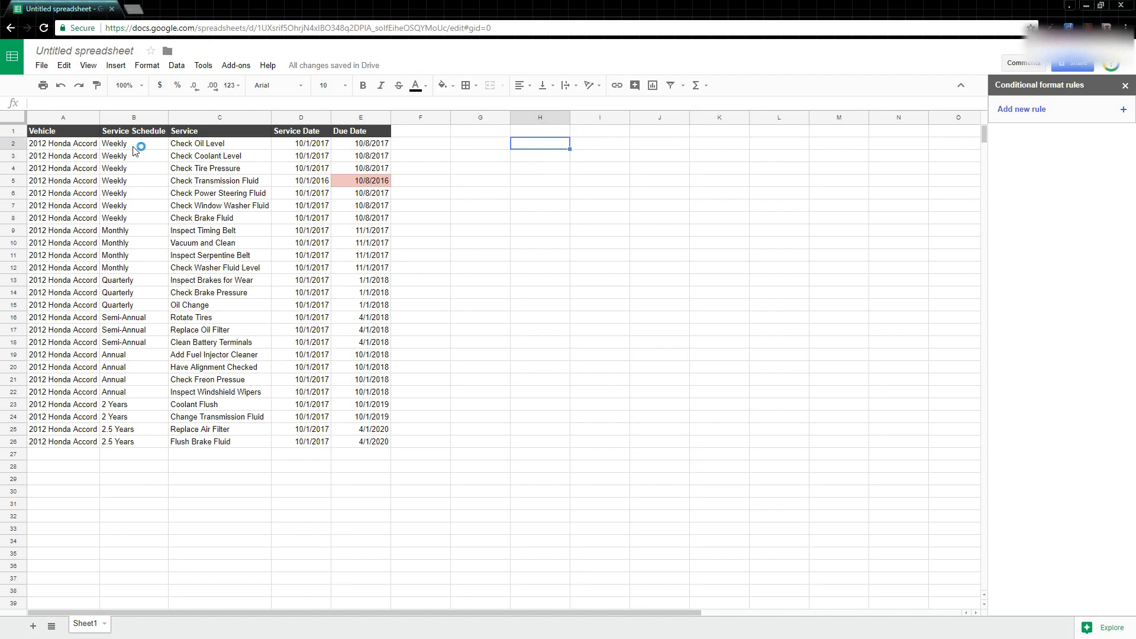
pyautogui.write('=')
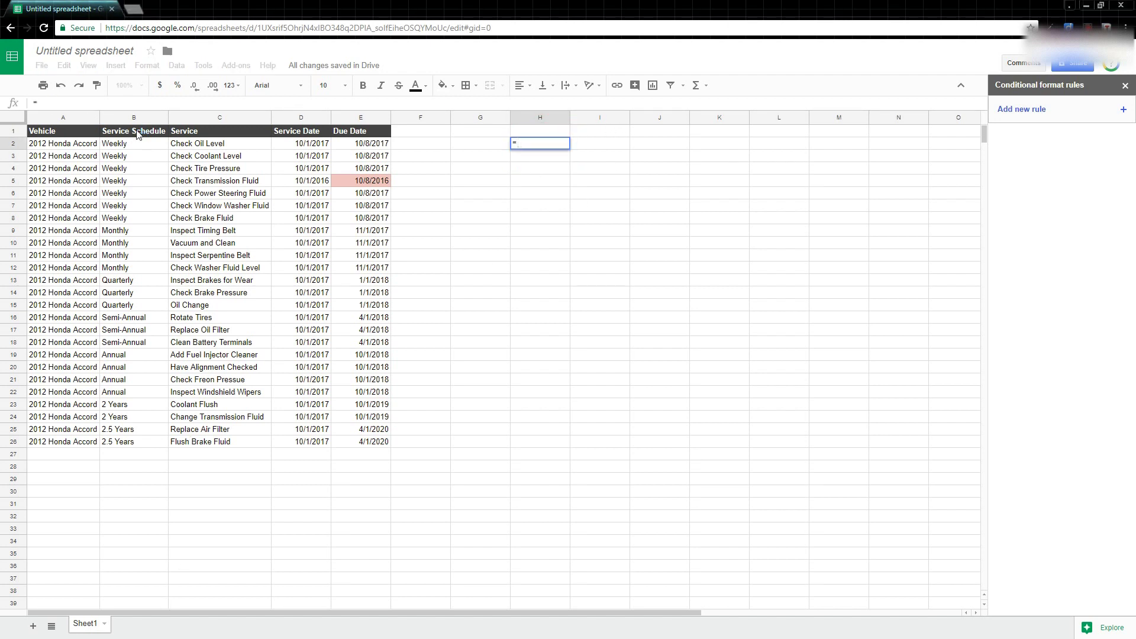
pyautogui.write('query')
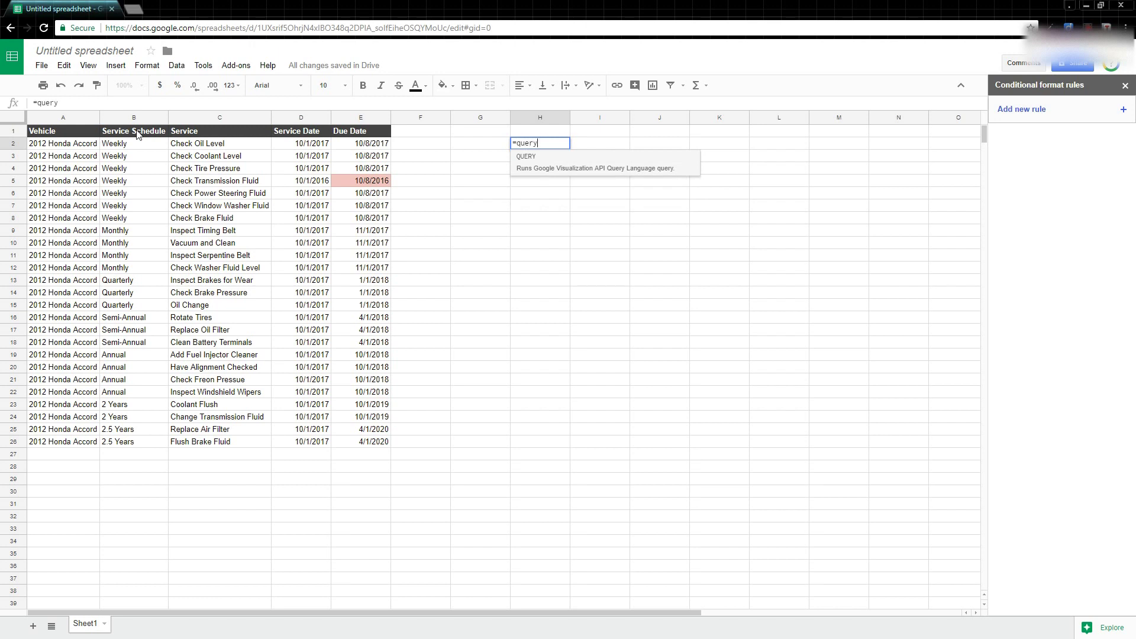
pyautogui.write('(')
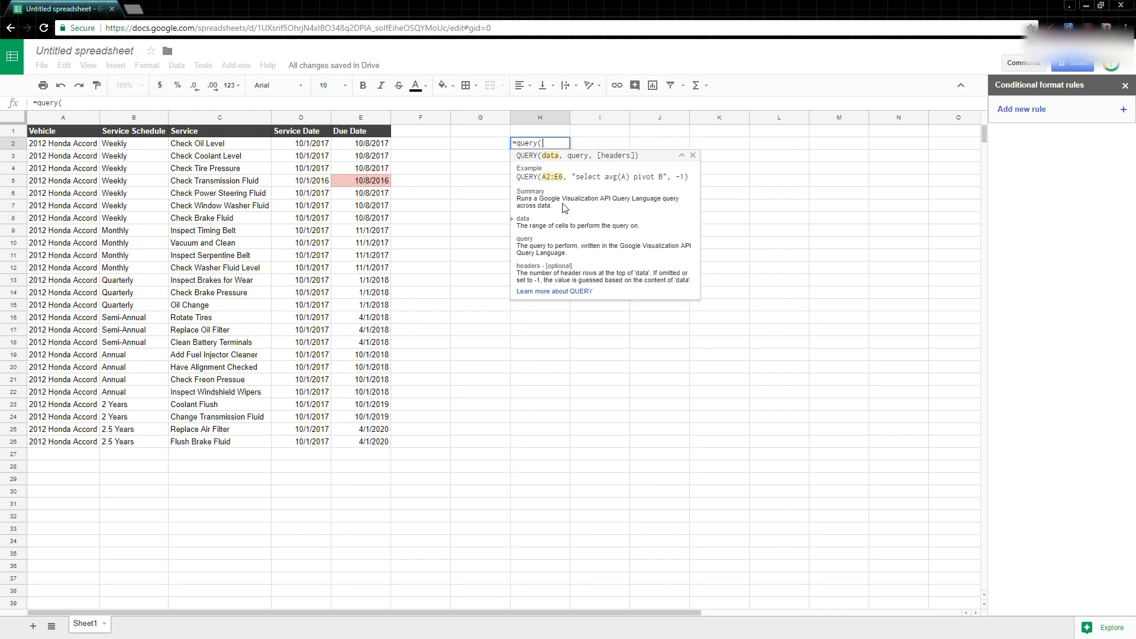
pyautogui.write('{')
pyautogui.moveTo(63, 145); pyautogui.dragTo(314, 404)
pyautogui.moveTo(352, 438); pyautogui.dragTo(370, 444)
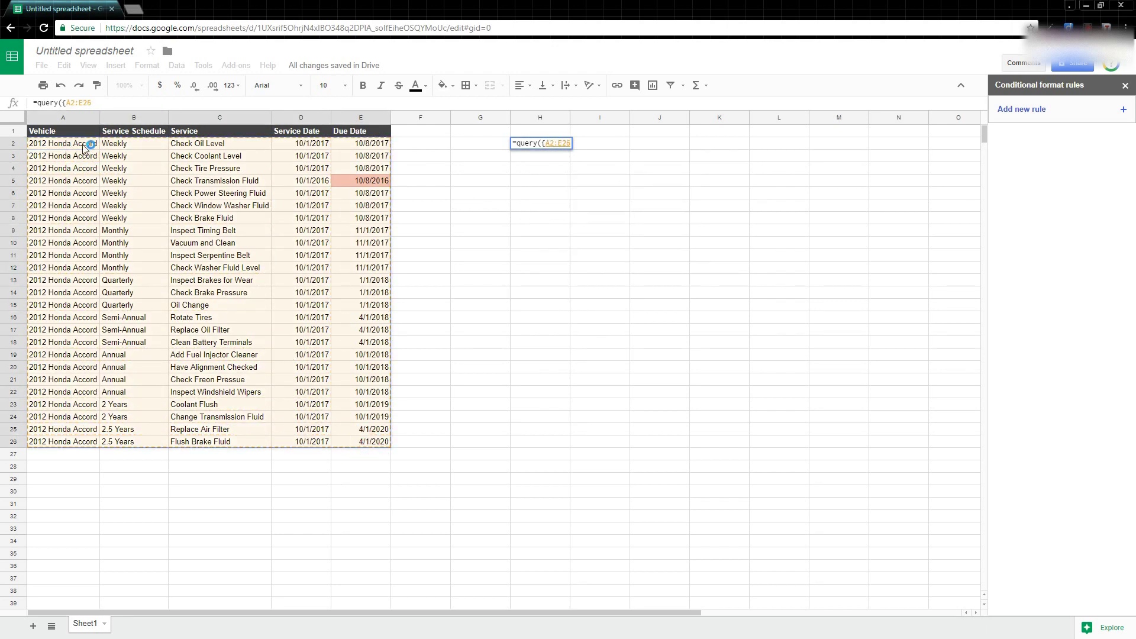
pyautogui.moveTo(63, 119); pyautogui.dragTo(349, 121)
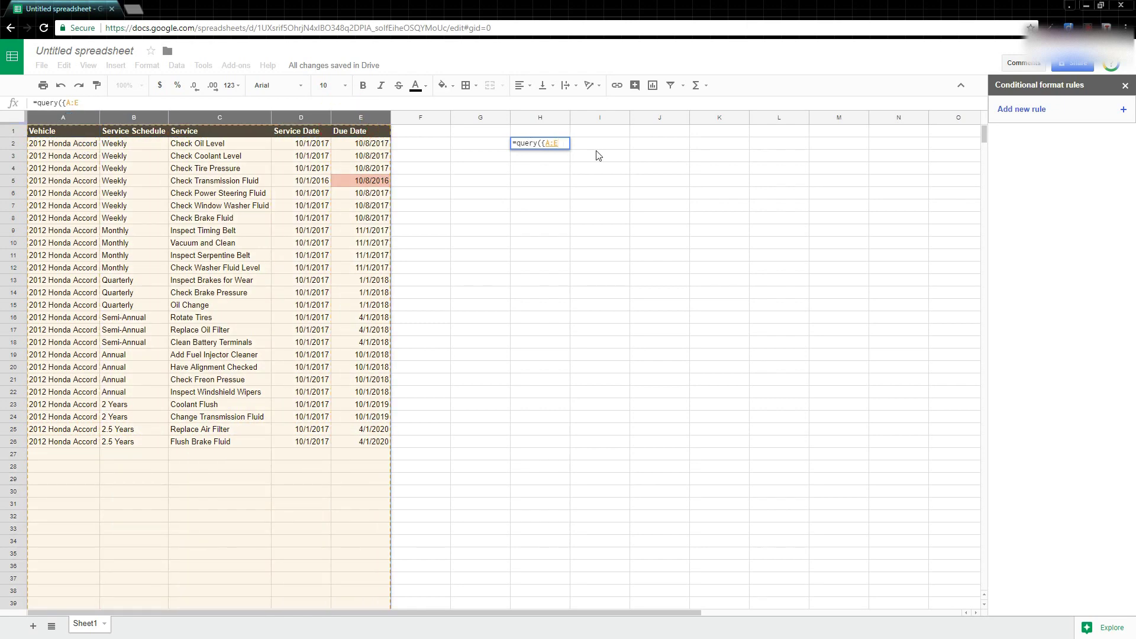
pyautogui.click(99, 101)
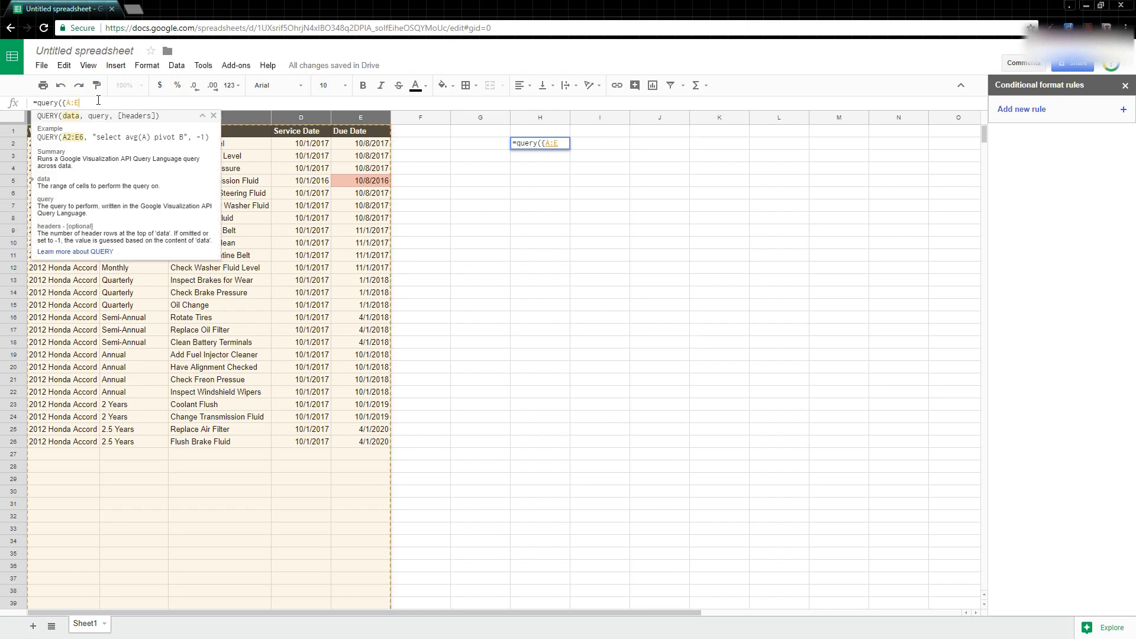
pyautogui.write('},')
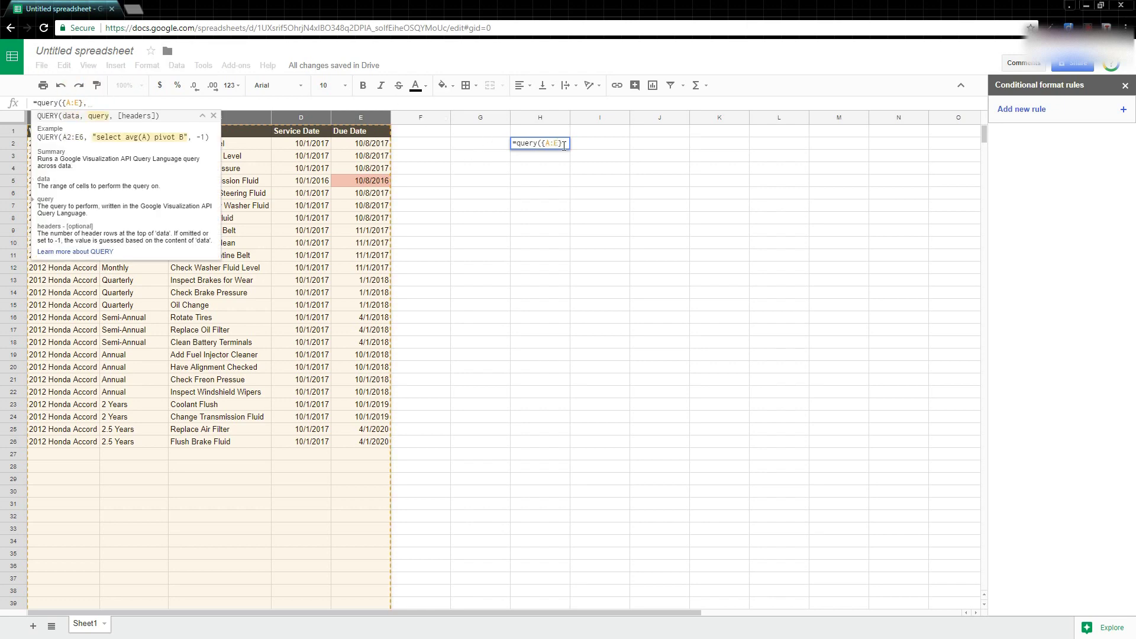
pyautogui.click(564, 144)
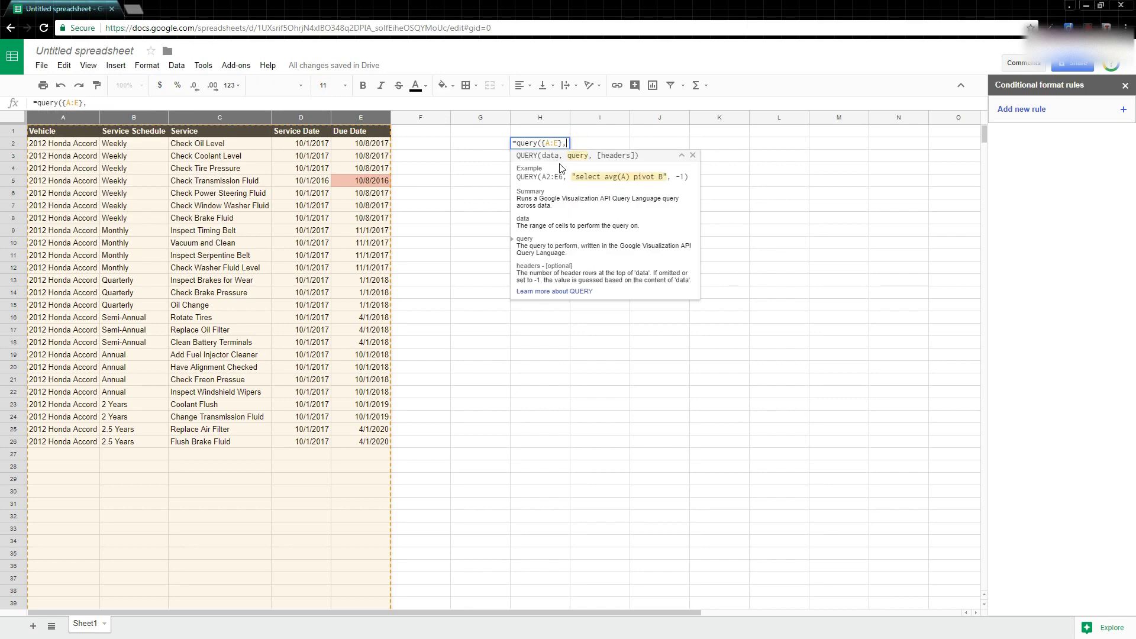
# Complete the H2 formula with the query "SELECT * WHERE Col5 < toDate( now() )" and 1 header row, and check the rows it lists.
pyautogui.write('"')
pyautogui.write('SELECT *')
pyautogui.write('WHERE')
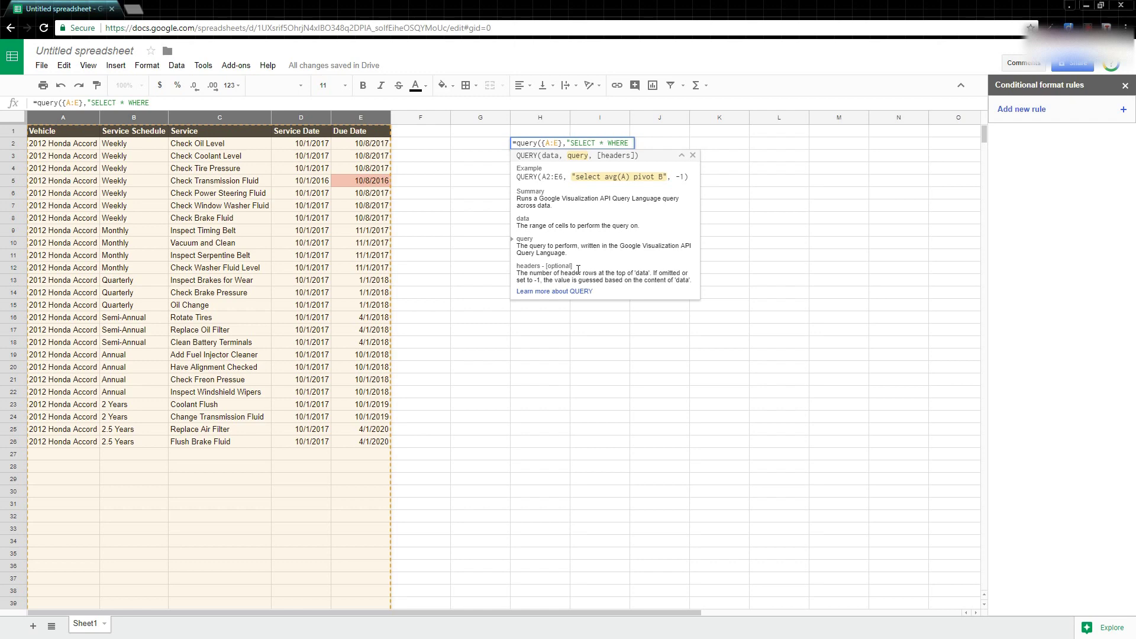
pyautogui.write('Col5 < toDate')
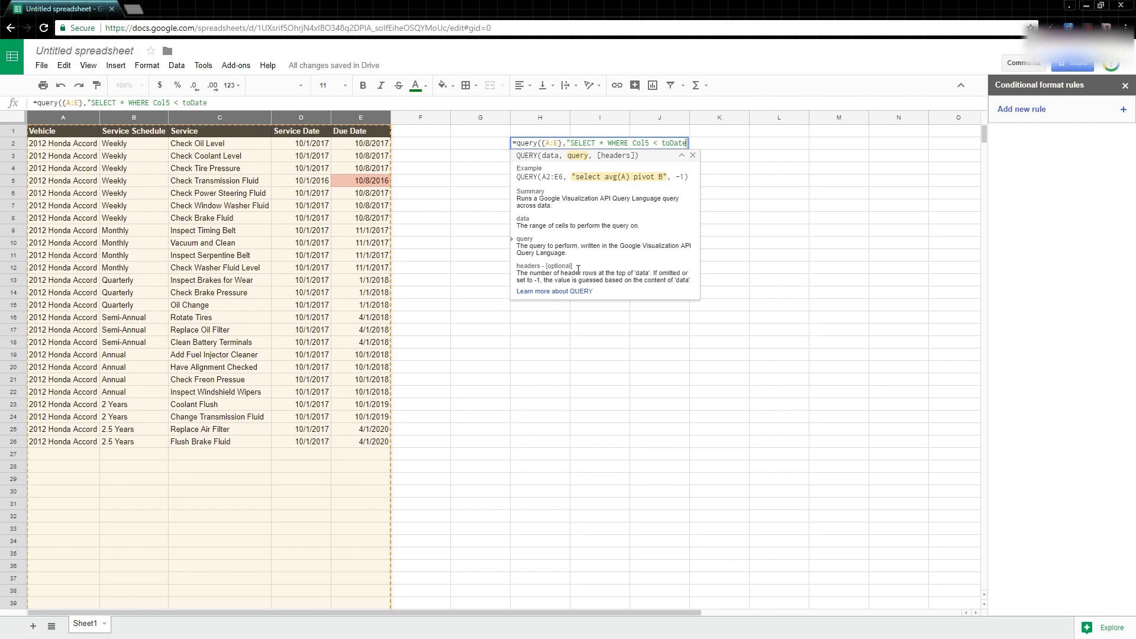
pyautogui.write('( now() )",')
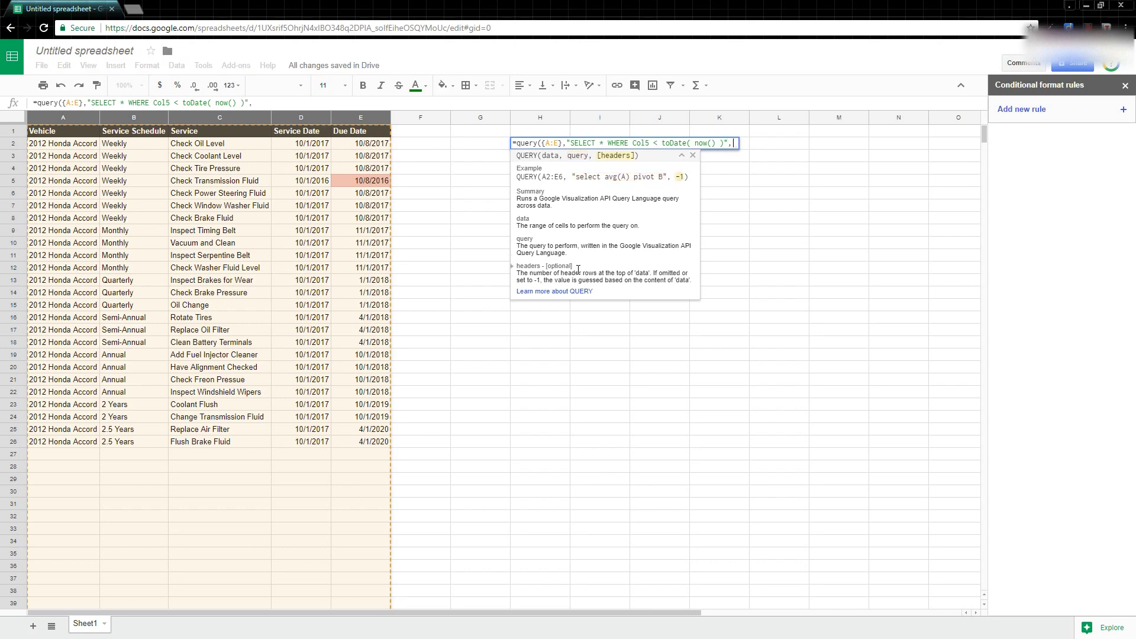
pyautogui.write('1')
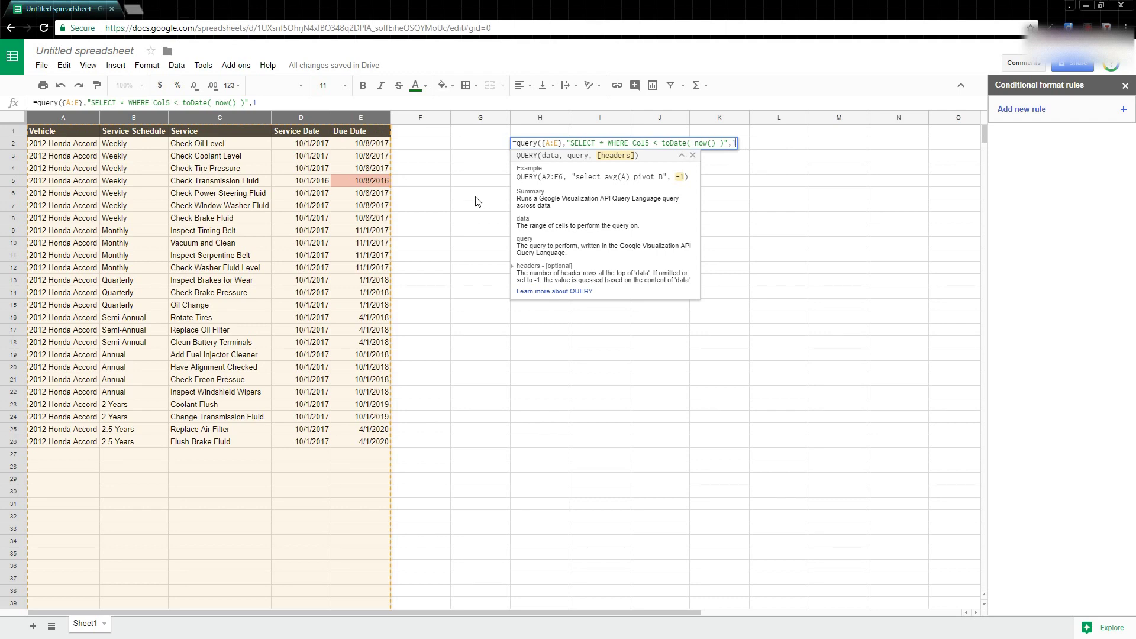
pyautogui.write(')')
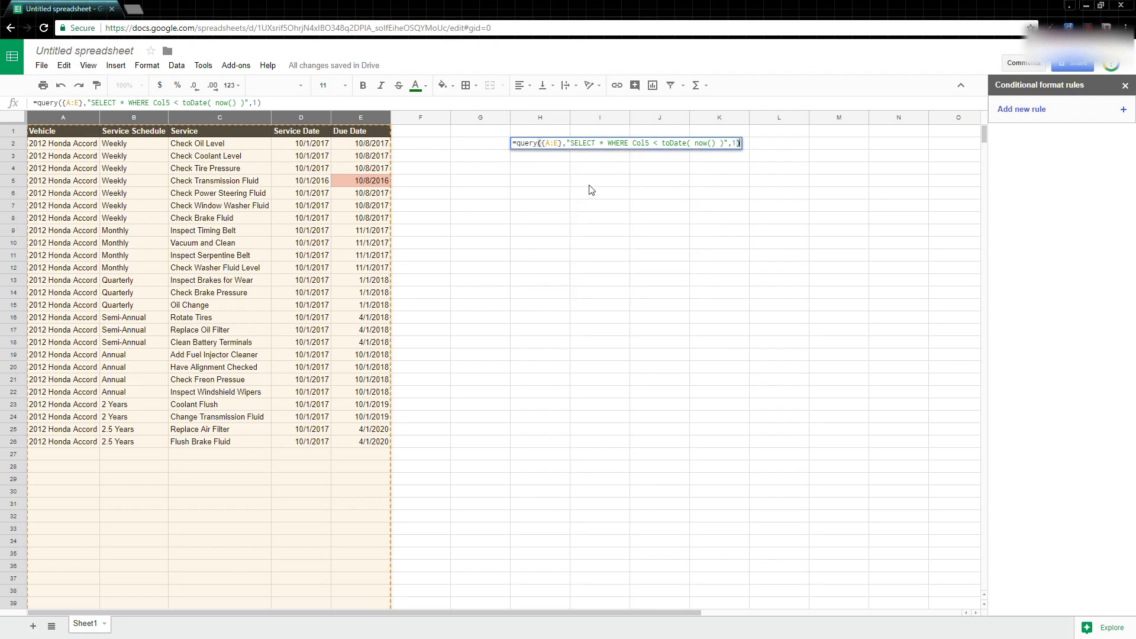
pyautogui.press('Return')
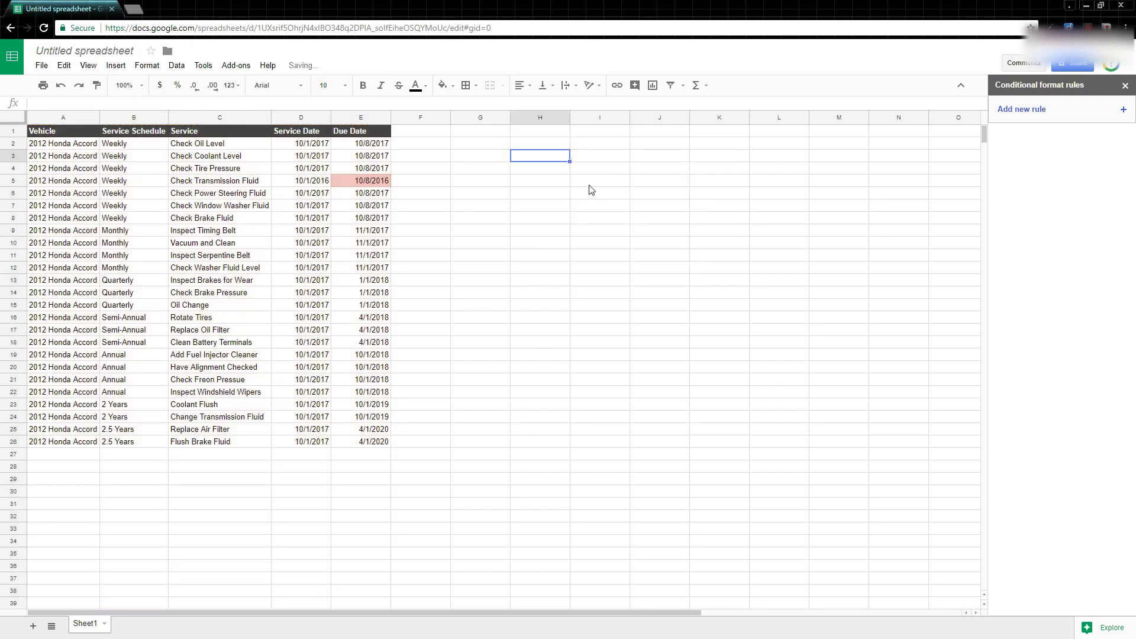
pyautogui.press('Up')
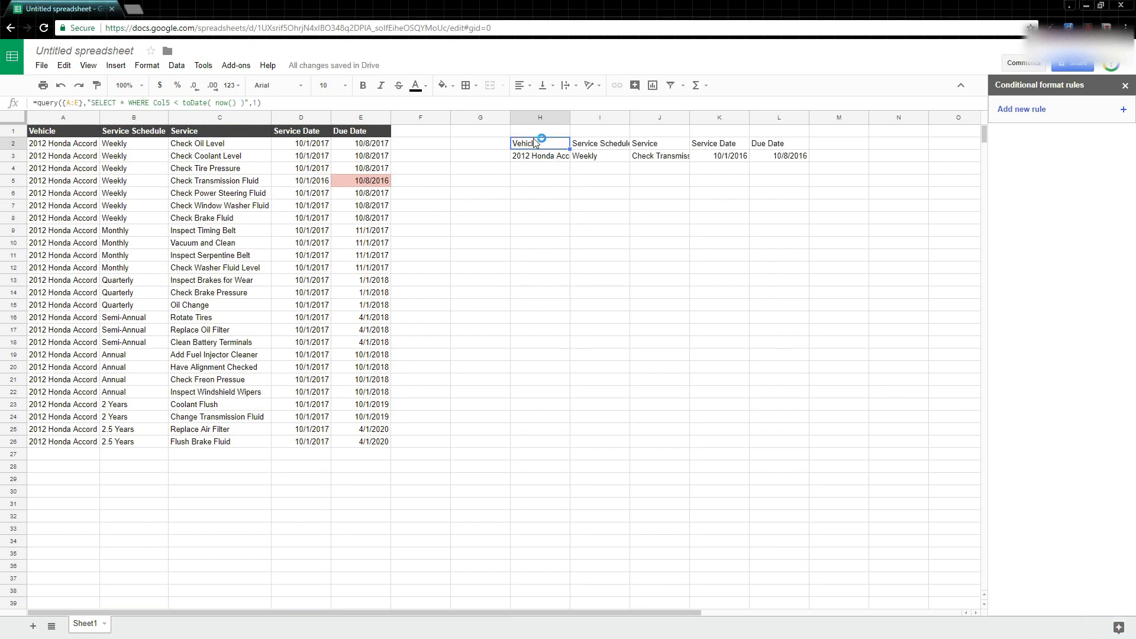
pyautogui.moveTo(535, 147)
pyautogui.mouseDown()
pyautogui.moveTo(540, 157)
pyautogui.moveTo(540, 145)
pyautogui.moveTo(781, 158)
pyautogui.mouseUp()
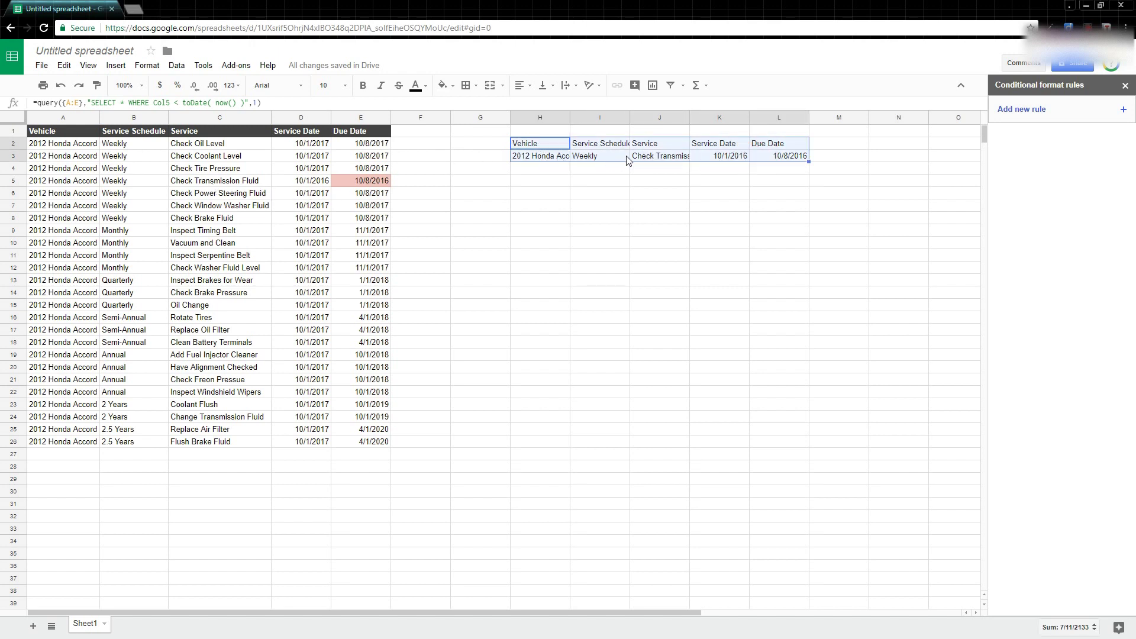
pyautogui.click(650, 158)
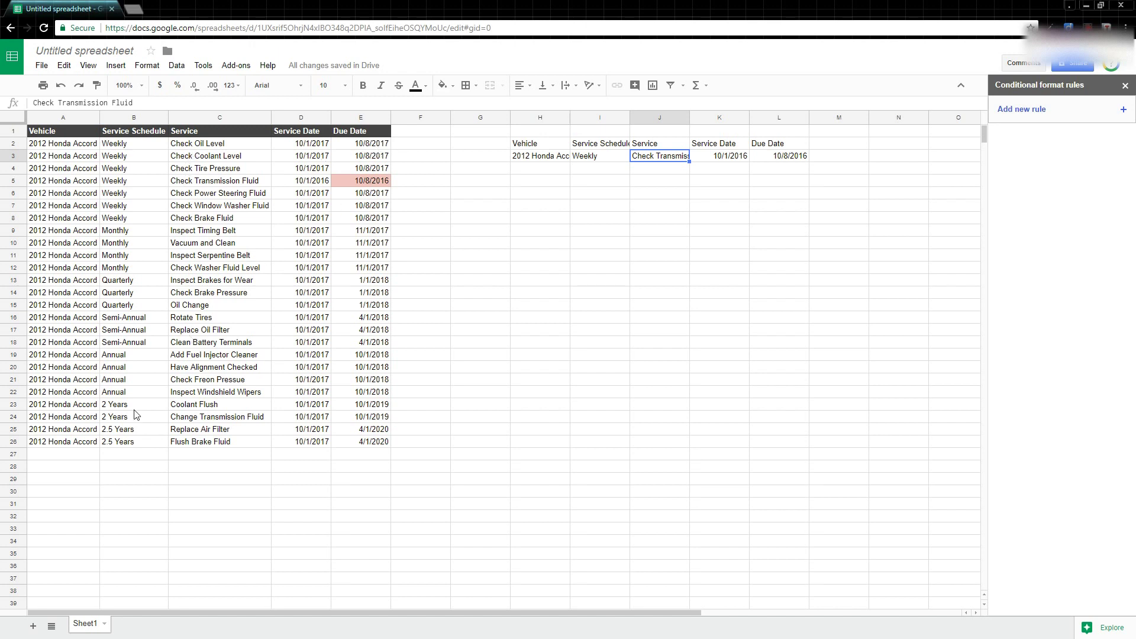
# Copy the first three service rows, A2:E4, and paste them as values only below the list, starting at A27.
pyautogui.click(77, 453)
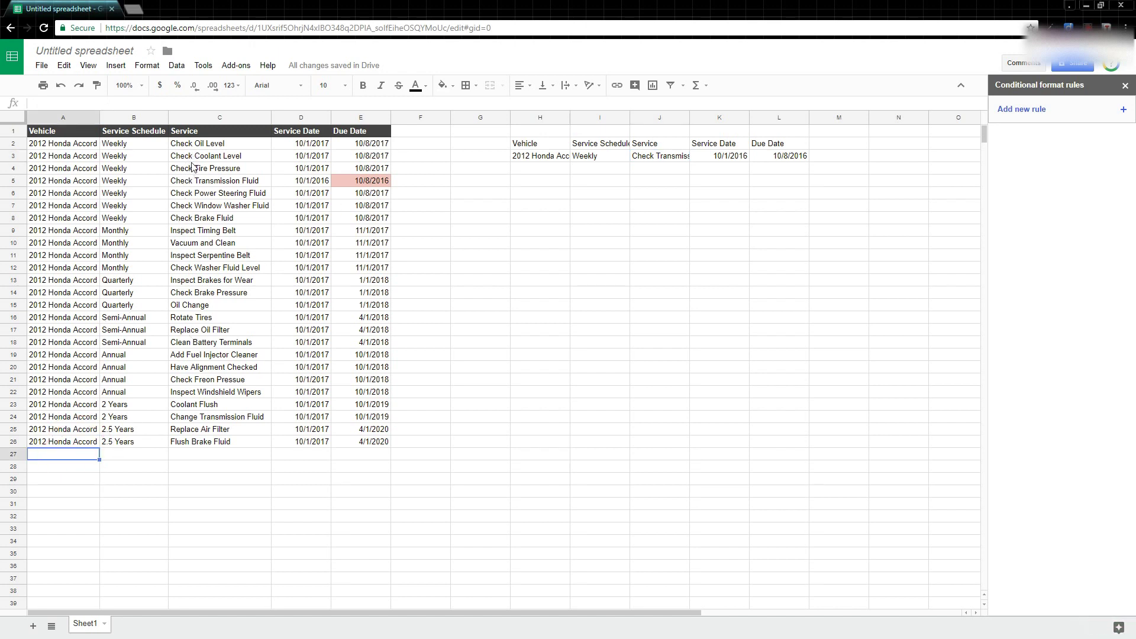
pyautogui.moveTo(200, 145); pyautogui.dragTo(206, 171)
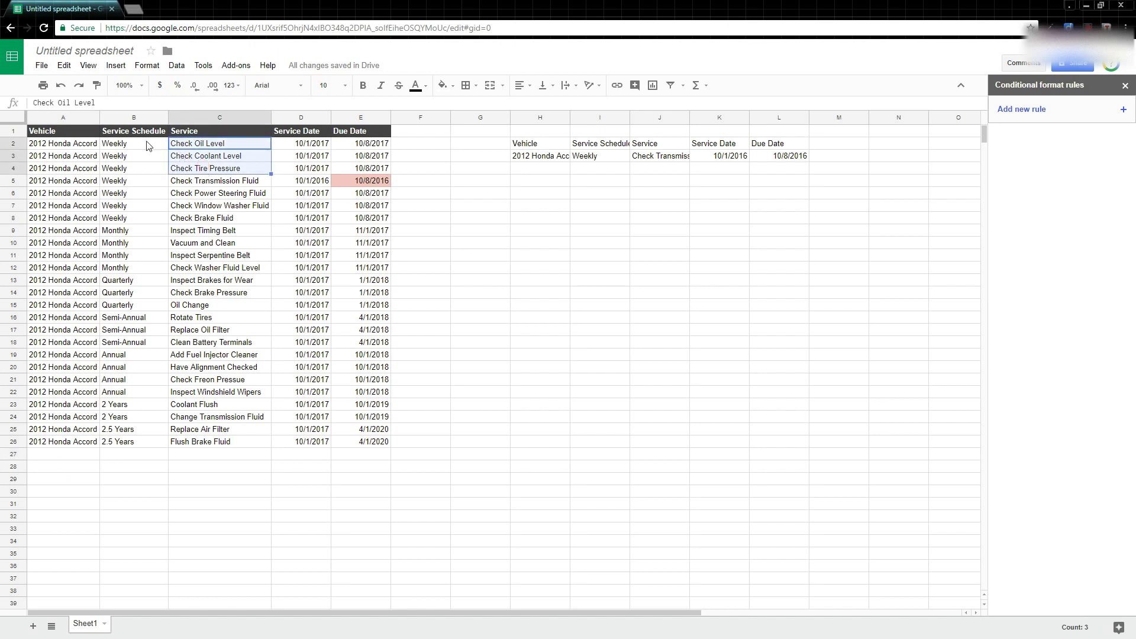
pyautogui.moveTo(77, 145); pyautogui.dragTo(354, 172)
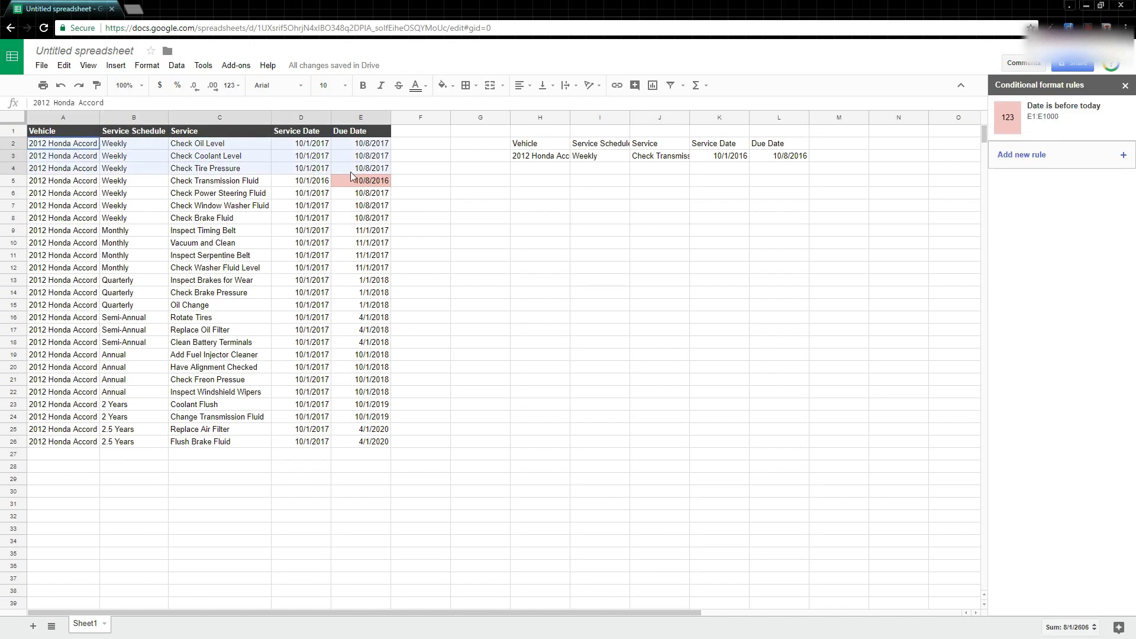
pyautogui.hotkey('ctrl', 'c')
pyautogui.click(84, 460)
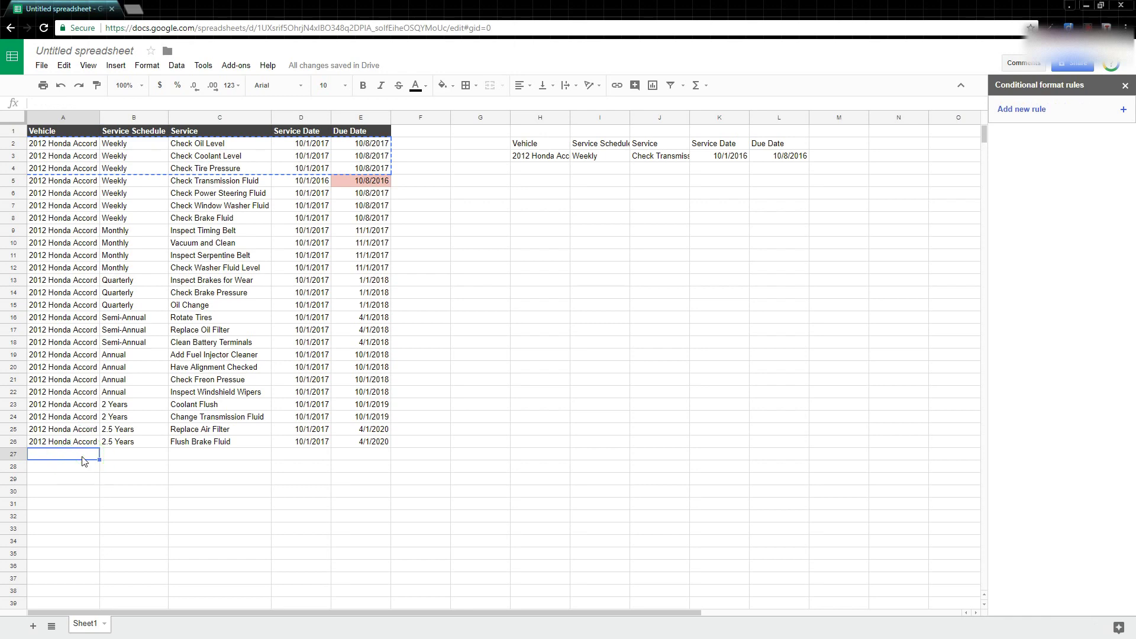
pyautogui.rightClick(84, 461)
pyautogui.moveTo(127, 179)
pyautogui.click(204, 174)
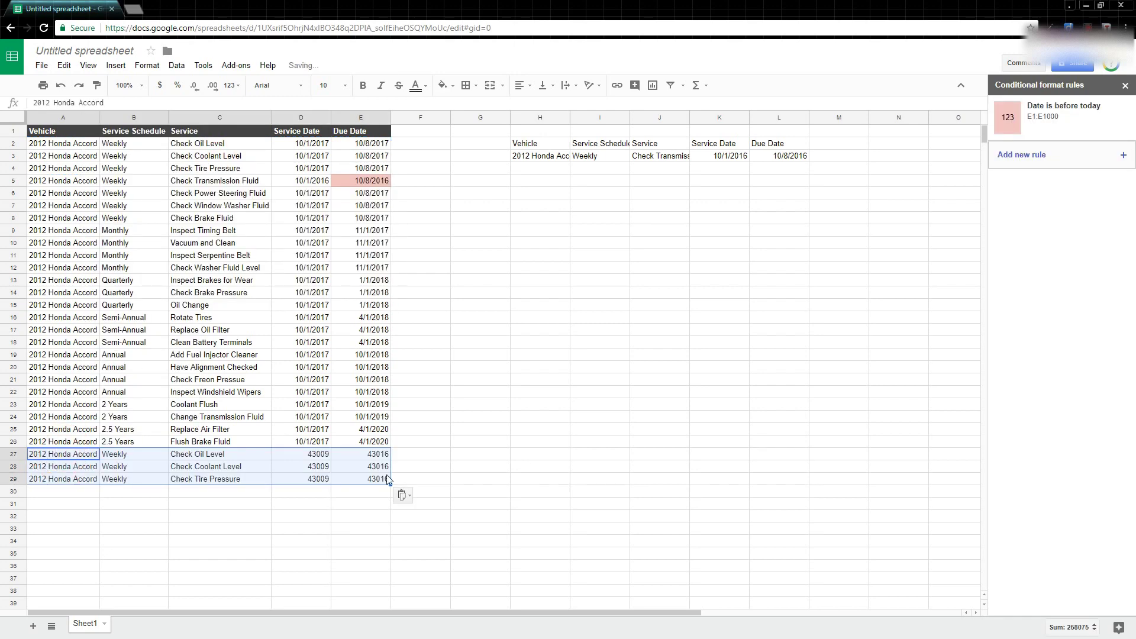
# Change the vehicle in the three pasted rows, A27:A29, to 2009 Honda Odyssey.
pyautogui.write('200')
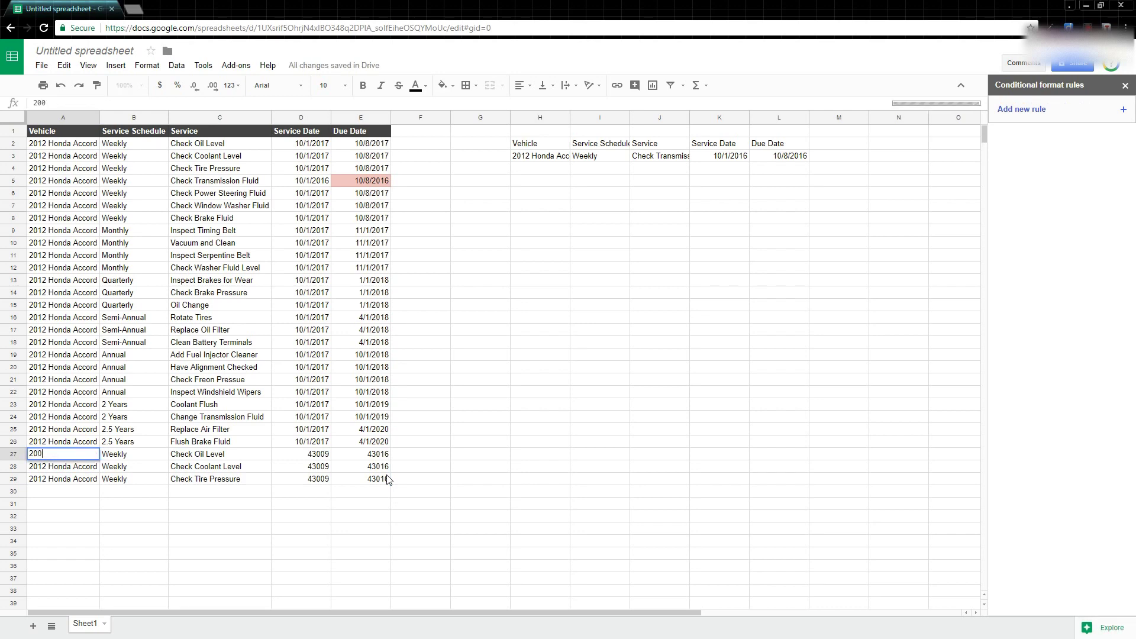
pyautogui.write('9 Honday ')
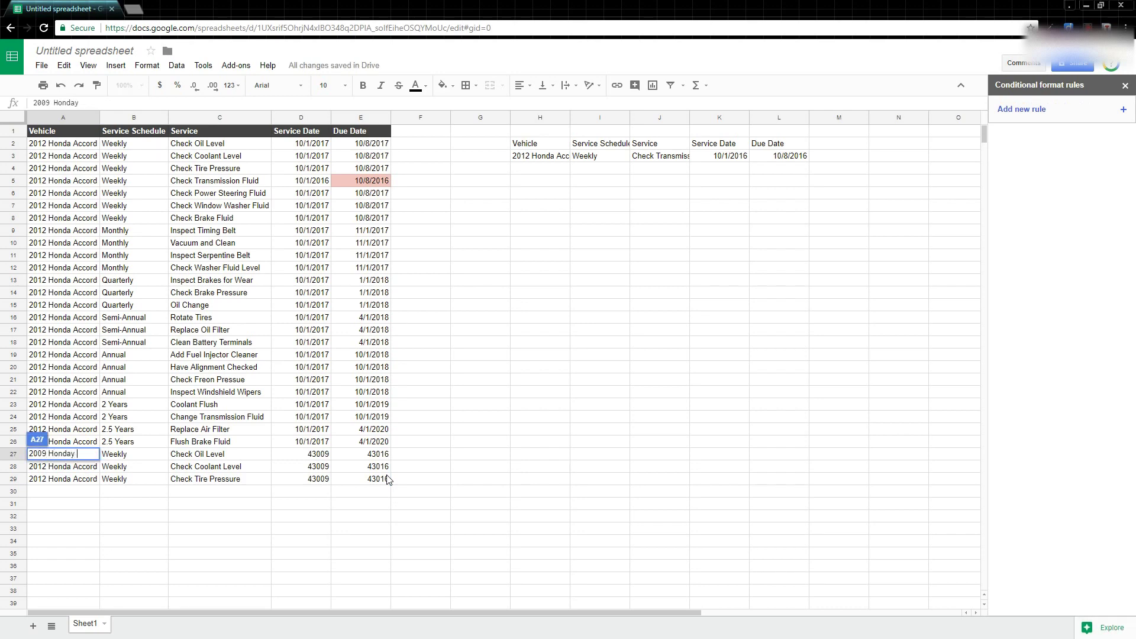
pyautogui.press('BackSpace')
pyautogui.press('BackSpace')
pyautogui.write(' Odyssey')
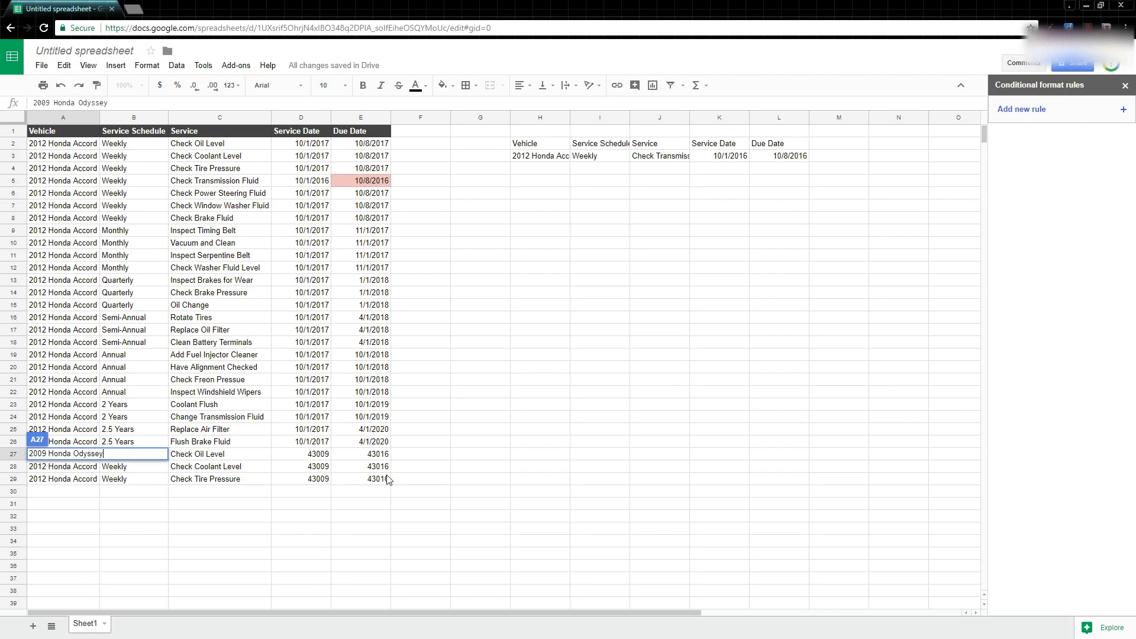
pyautogui.press('Return')
pyautogui.hotkey('shift', 'Up')
pyautogui.hotkey('ctrl', 'd')
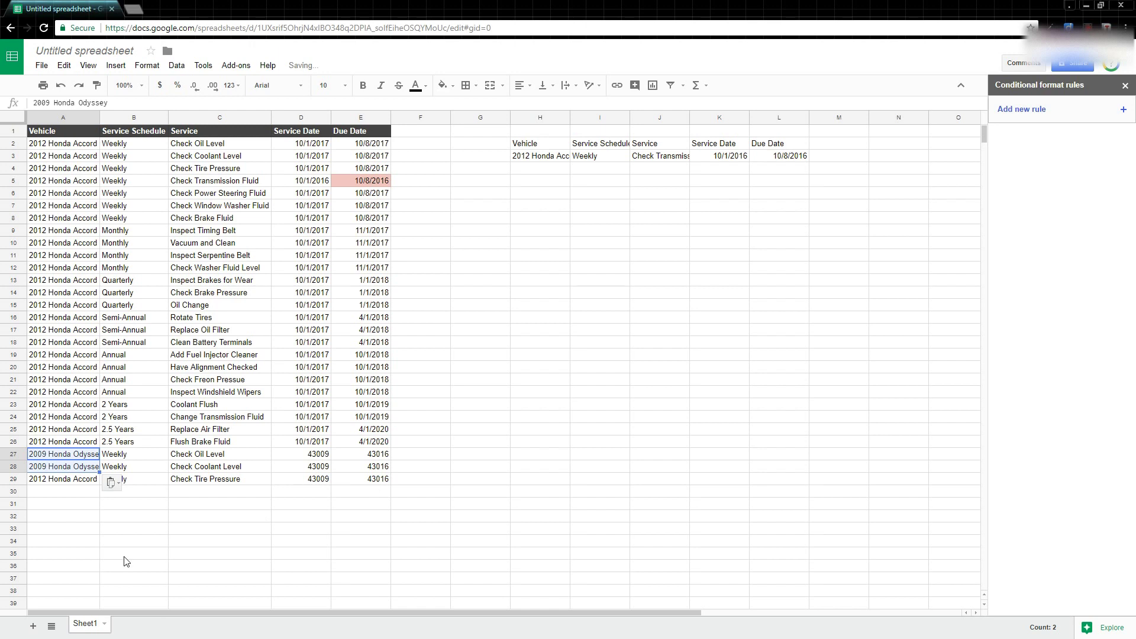
pyautogui.press('Down')
pyautogui.hotkey('ctrl', 'd')
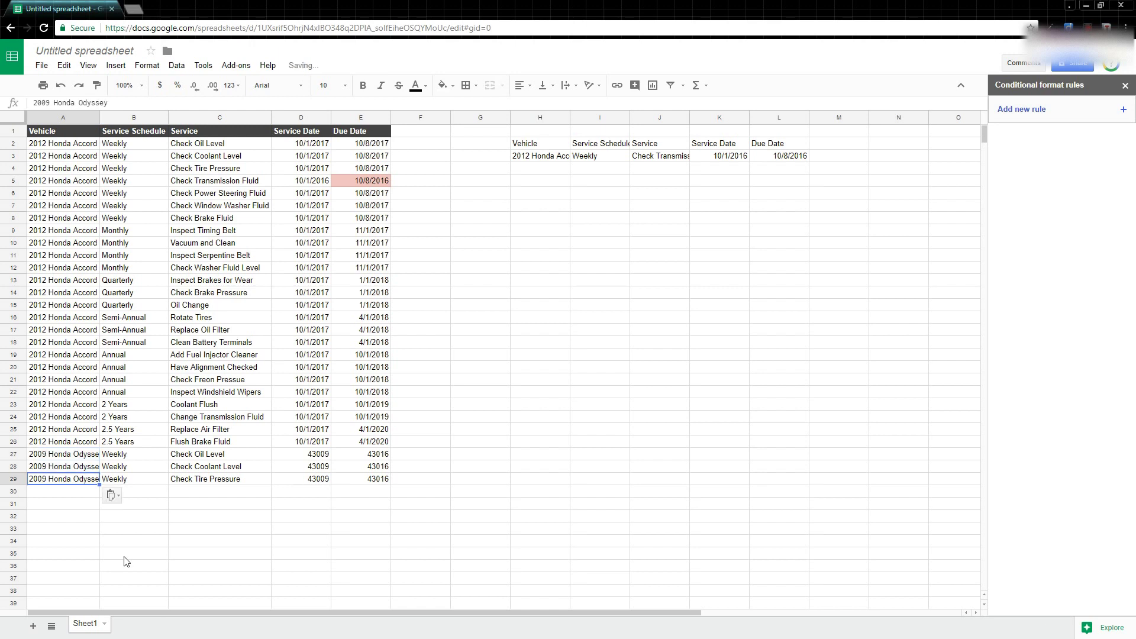
# Format the whole Service Date and Due Date columns, D and E, with the Date number format.
pyautogui.press('Right')
pyautogui.press('Right')
pyautogui.press('Right')
pyautogui.press('Up')
pyautogui.press('Up')
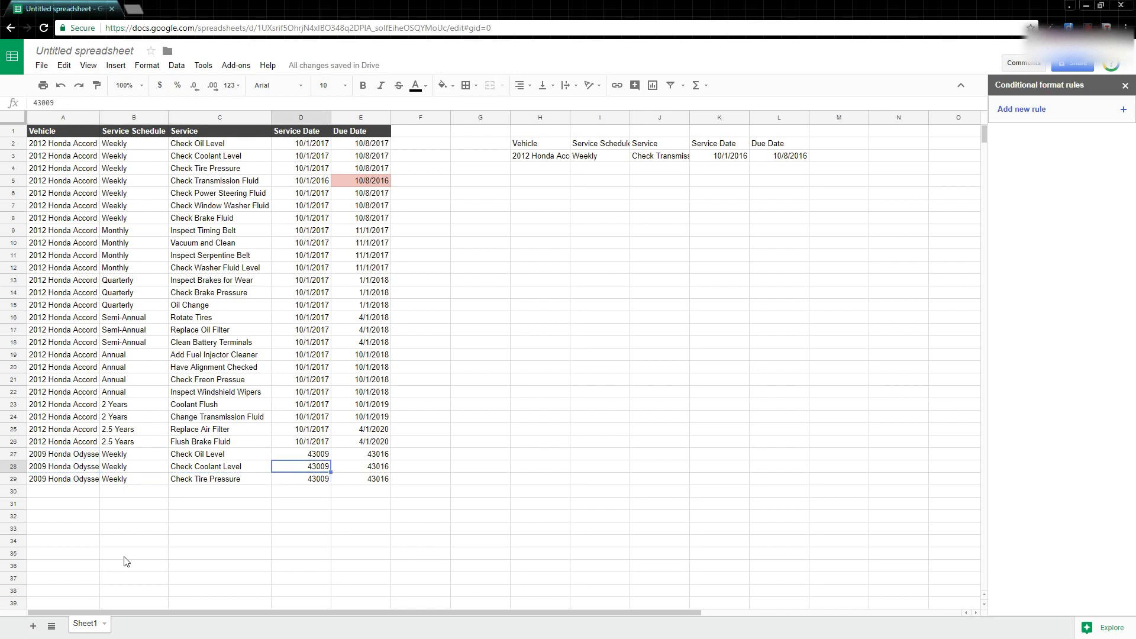
pyautogui.moveTo(308, 134)
pyautogui.mouseDown()
pyautogui.moveTo(358, 131)
pyautogui.moveTo(310, 123)
pyautogui.mouseUp()
pyautogui.click(304, 118)
pyautogui.hotkey('shift', 'Right')
pyautogui.click(147, 65)
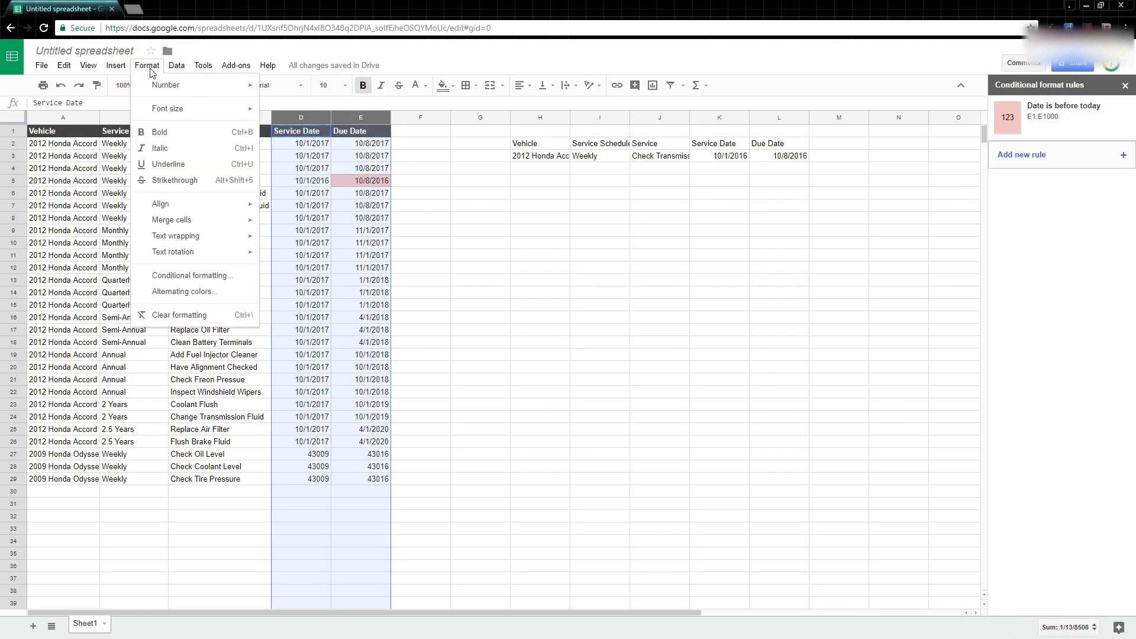
pyautogui.moveTo(225, 84)
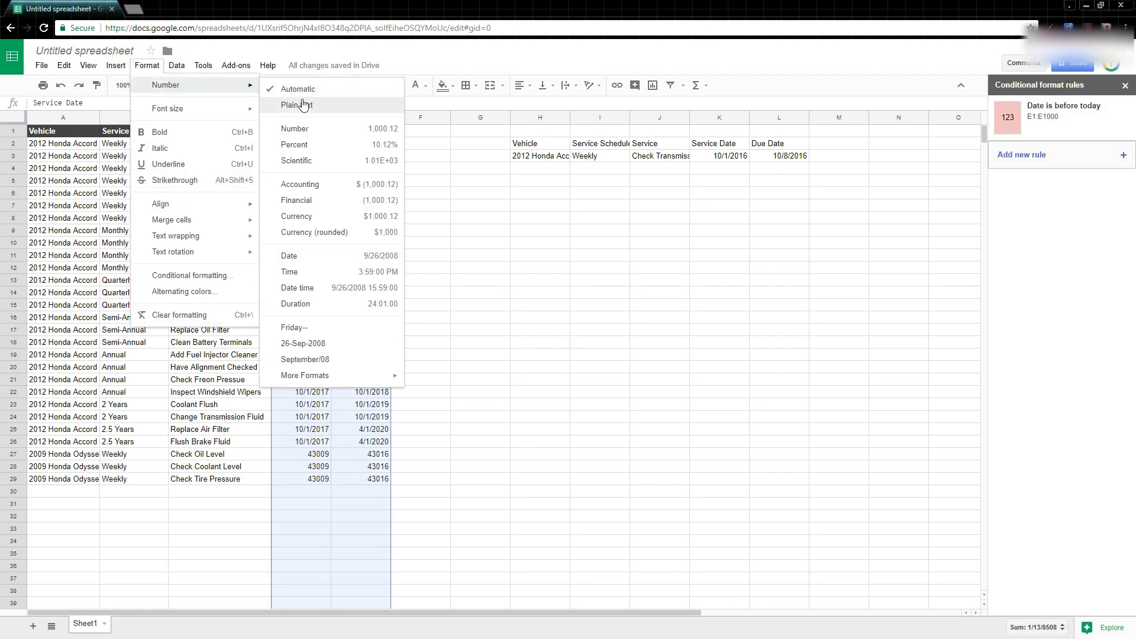
pyautogui.click(315, 260)
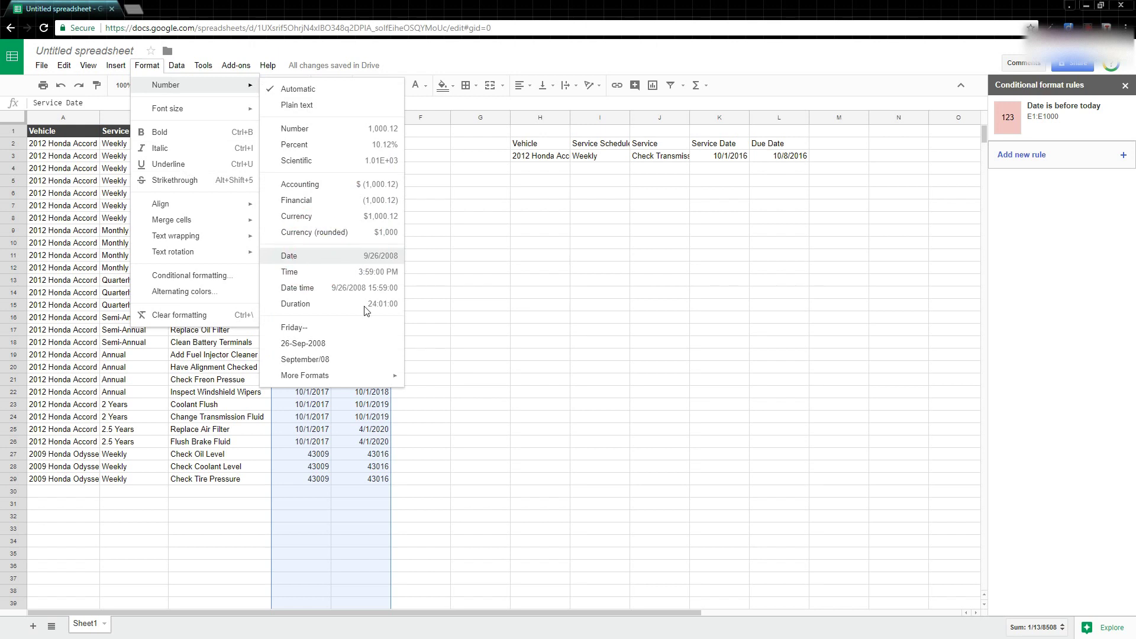
# Set the service date of the Odyssey's Check Oil Level row, D27, to 10/1/2016.
pyautogui.click(318, 446)
pyautogui.click(320, 454)
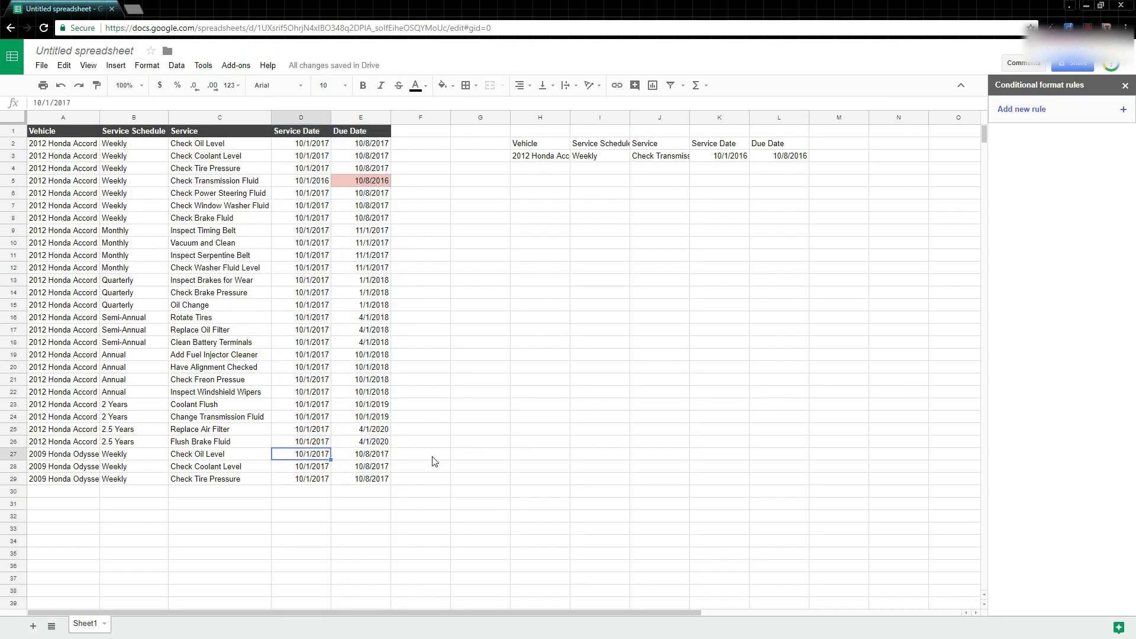
pyautogui.write('10/1/2016')
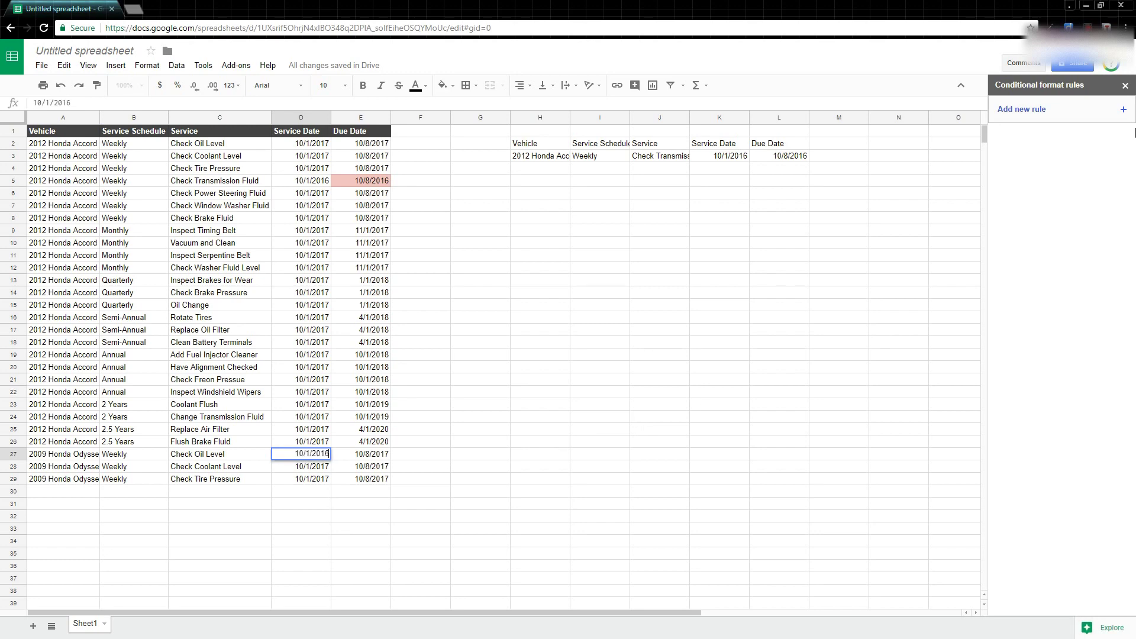
pyautogui.press('Return')
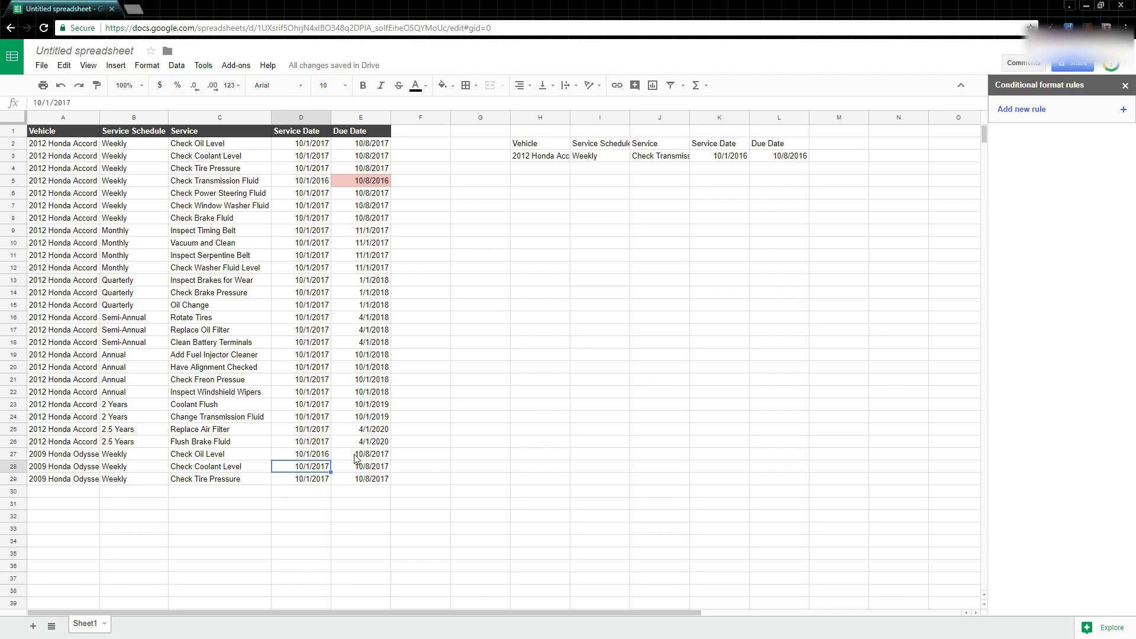
# Copy the due date formulas from E2:E4 into the Due Date cells of the three Odyssey rows, E27:E29.
pyautogui.click(355, 455)
pyautogui.click(303, 454)
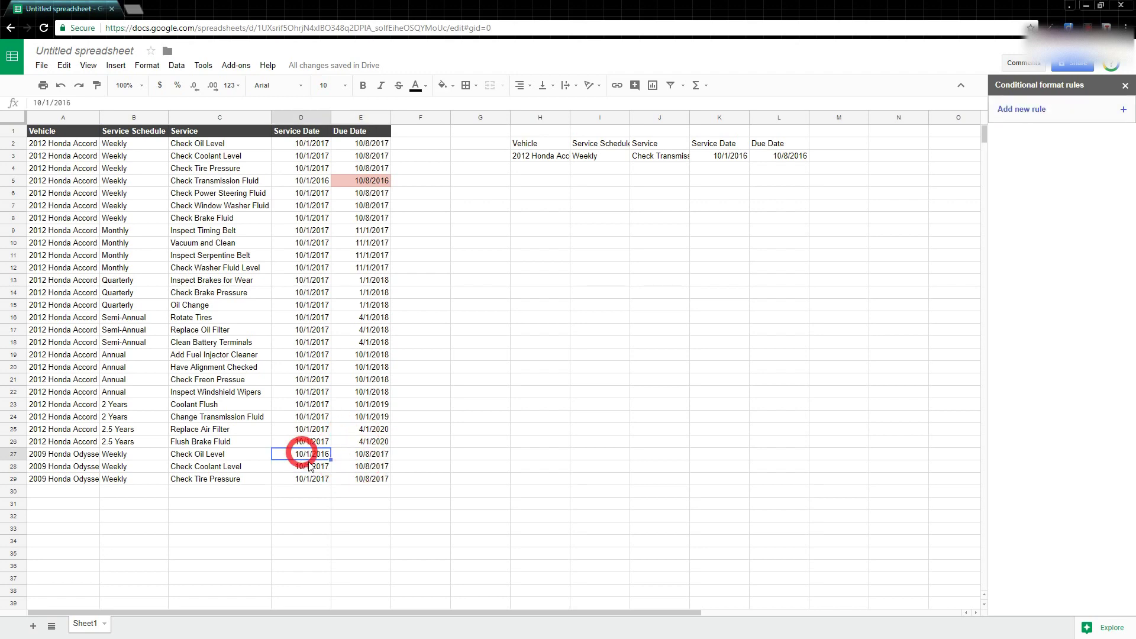
pyautogui.click(359, 456)
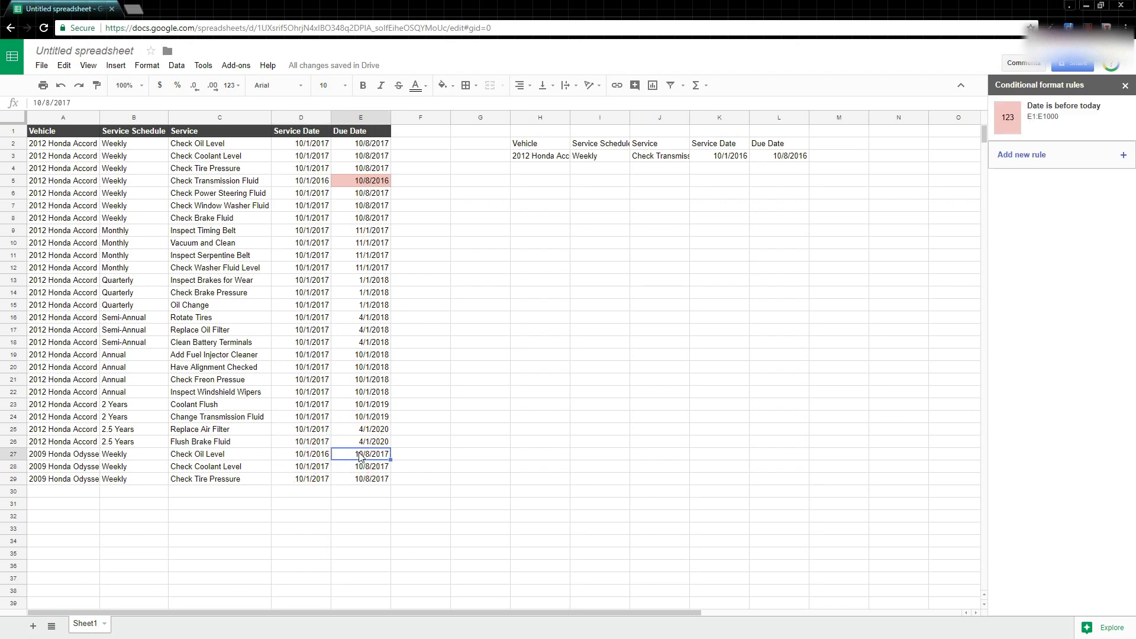
pyautogui.click(369, 443)
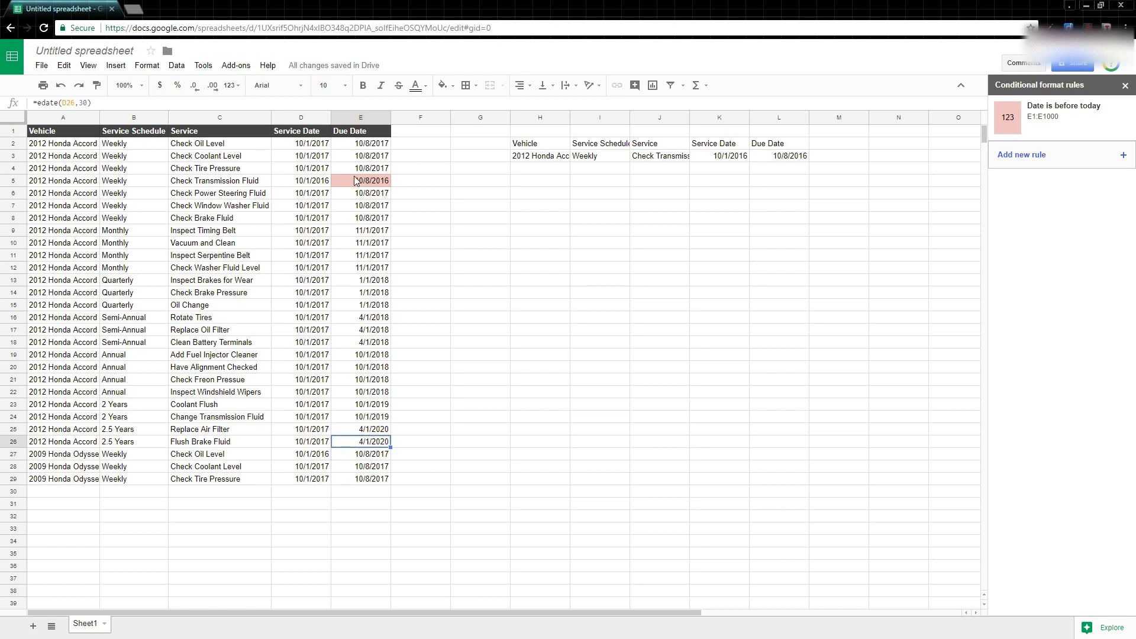
pyautogui.moveTo(380, 147); pyautogui.dragTo(378, 168)
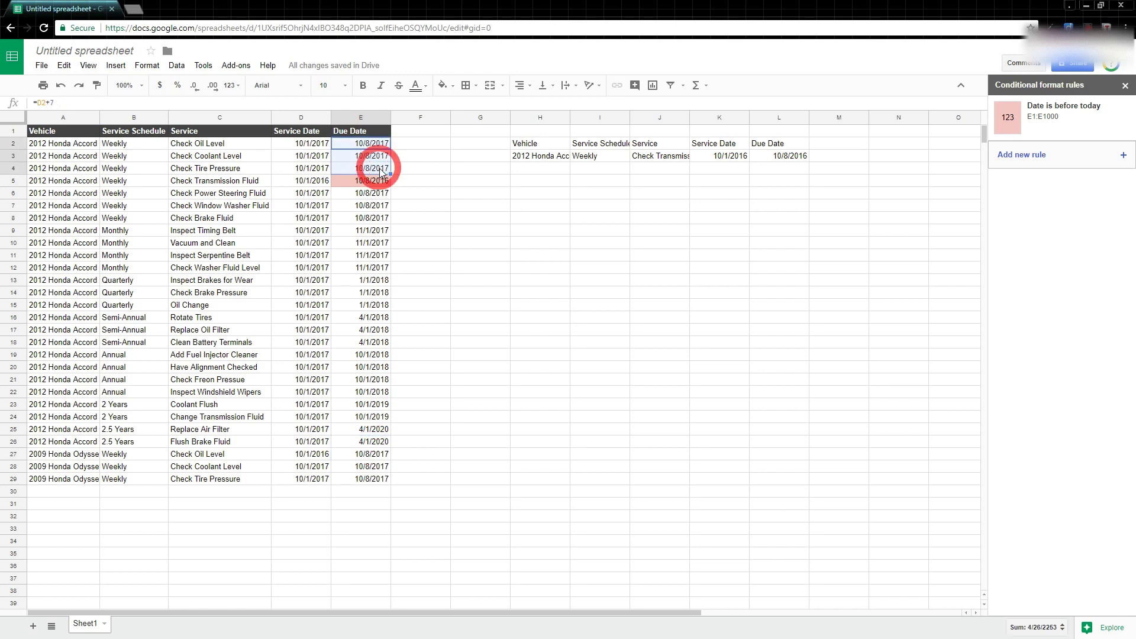
pyautogui.hotkey('ctrl', 'c')
pyautogui.click(377, 454)
pyautogui.hotkey('ctrl', 'v')
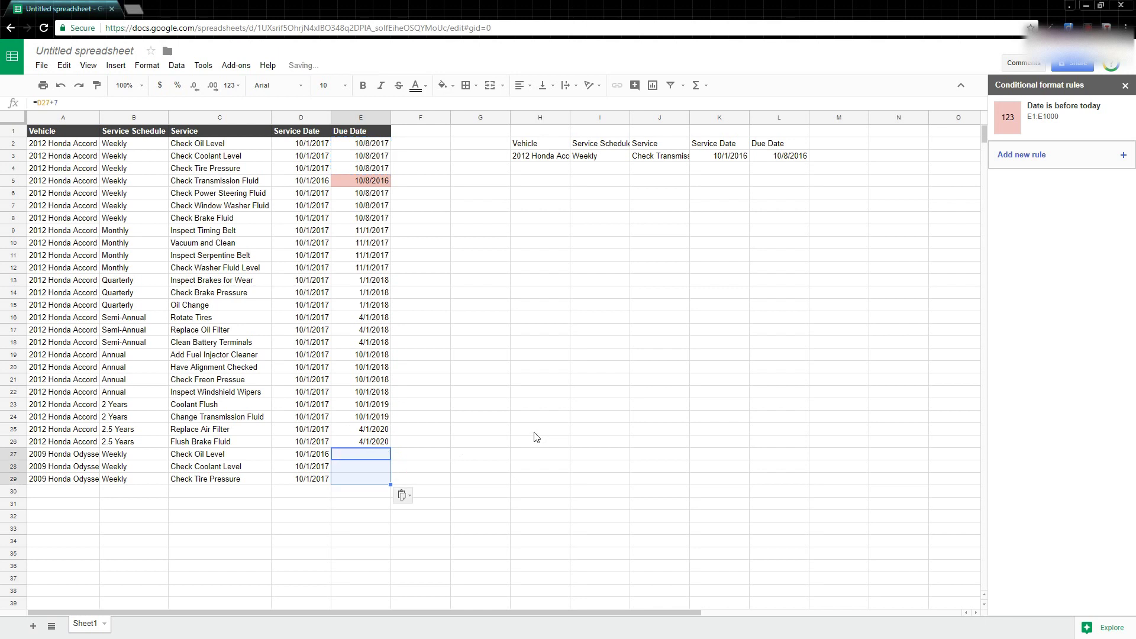
pyautogui.click(487, 259)
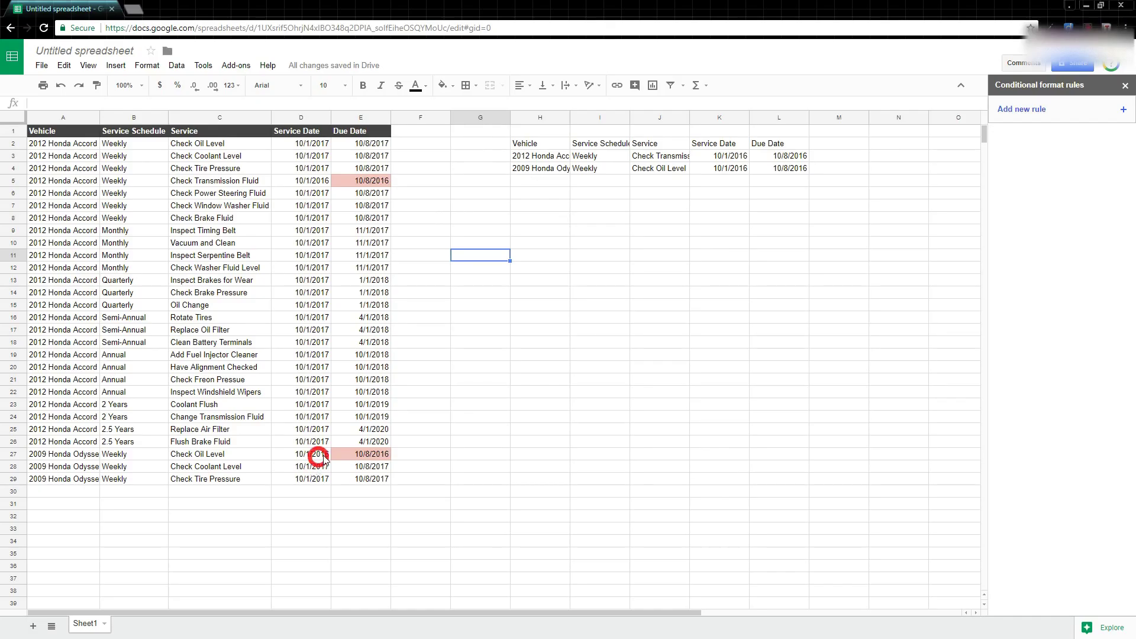
# Copy the Odyssey's 10/1/2016 service date from D27 into the Check Coolant Level row, D28.
pyautogui.click(324, 456)
pyautogui.press('Down')
pyautogui.hotkey('ctrl', 'v')
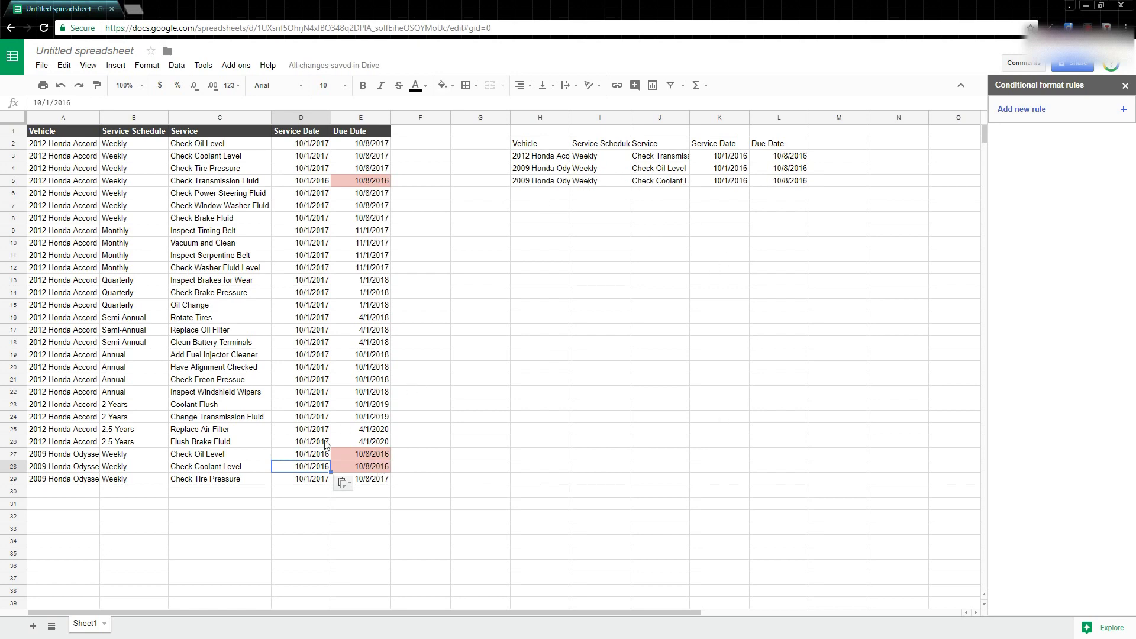
# Copy the 10/1/2017 service date from D29 back into the Odyssey's Check Coolant Level row, D28.
pyautogui.click(312, 481)
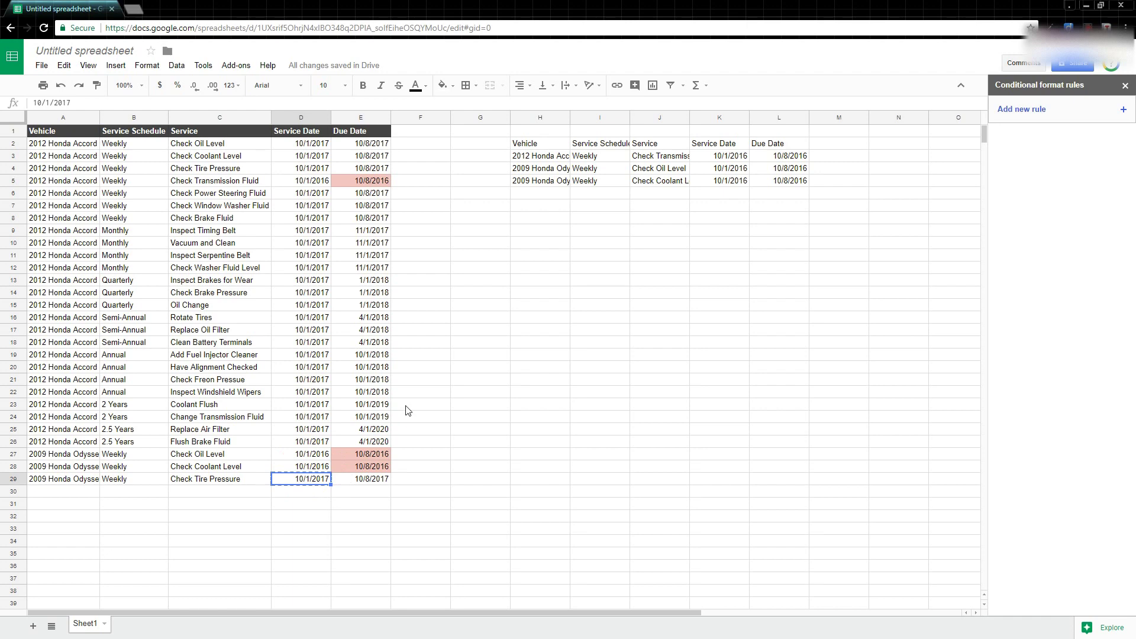
pyautogui.press('Up')
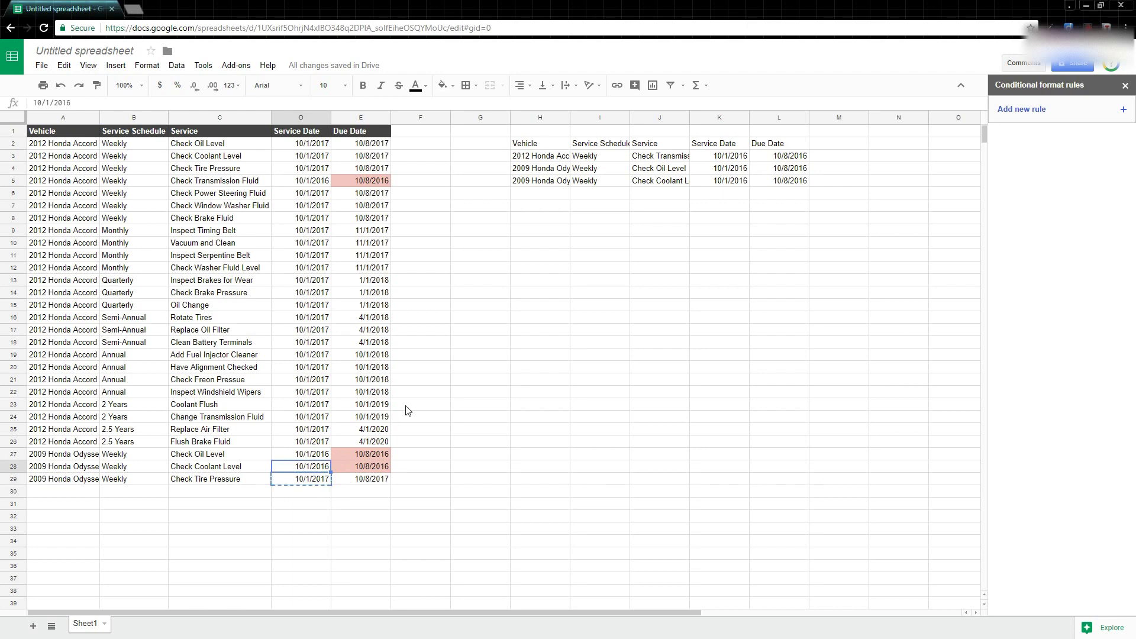
pyautogui.hotkey('ctrl', 'v')
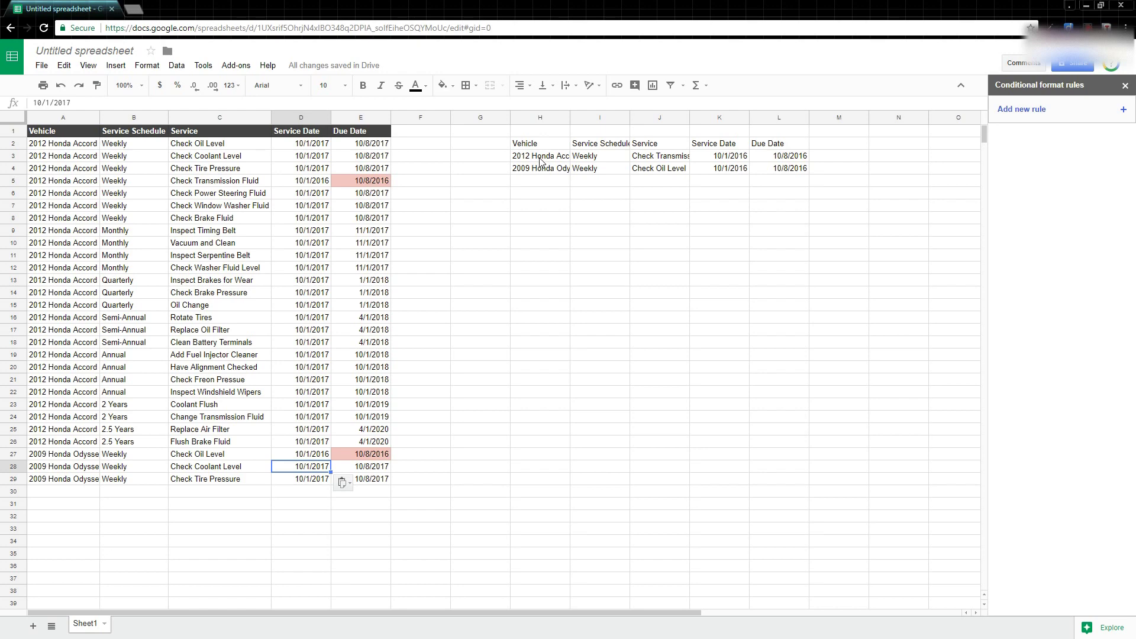
# Edit the QUERY formula in H2 to select Col1,Col2 instead of all columns.
pyautogui.click(586, 144)
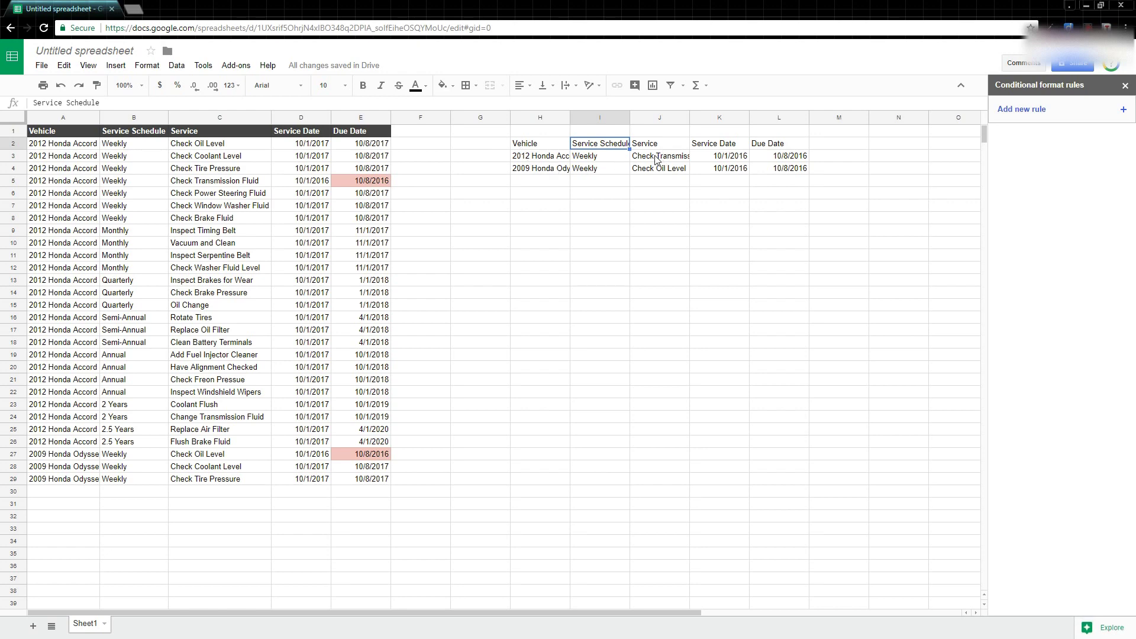
pyautogui.click(550, 145)
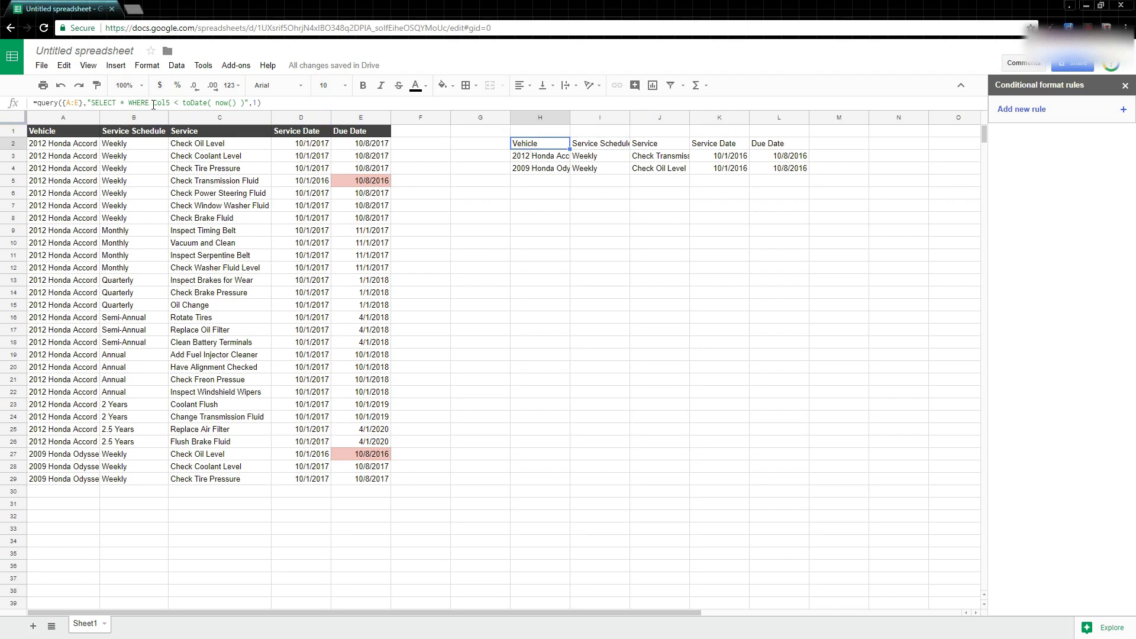
pyautogui.click(127, 102)
pyautogui.press('BackSpace')
pyautogui.write('Col')
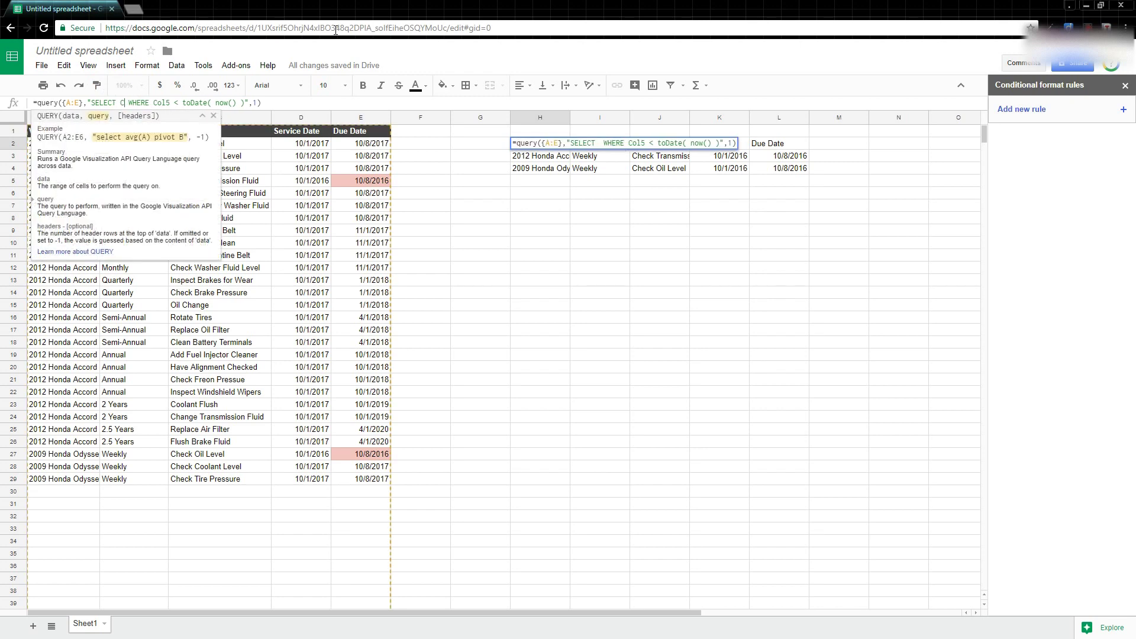
pyautogui.write('1,Col2')
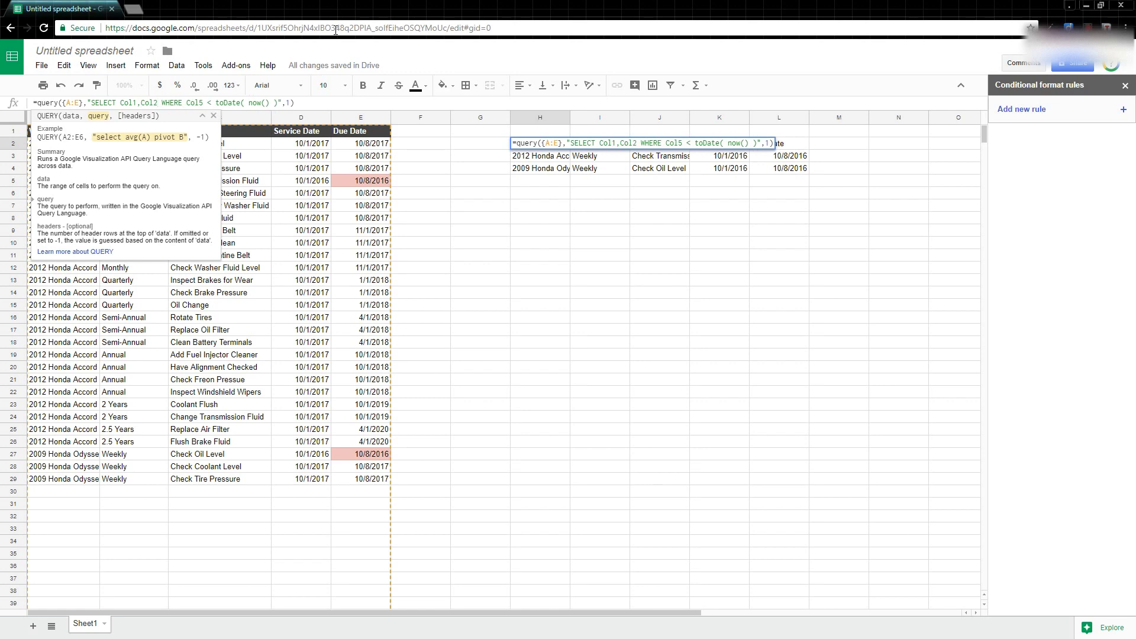
pyautogui.press('Return')
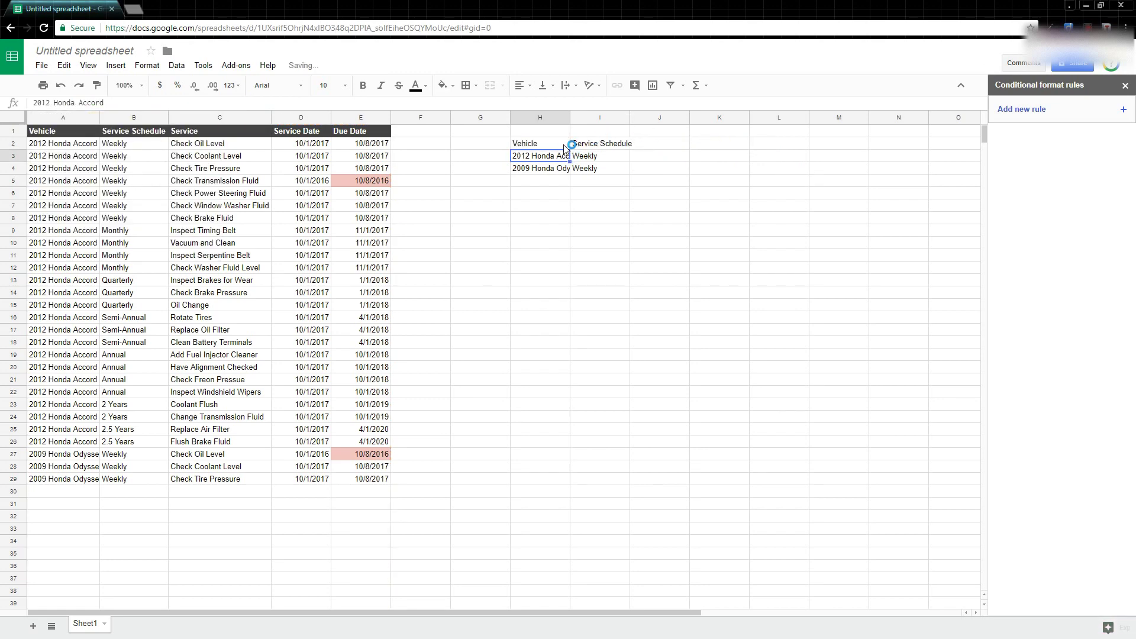
# Change the second selected column in the H2 QUERY formula to Col3, so it reads SELECT Col1,Col3.
pyautogui.click(557, 146)
pyautogui.click(159, 102)
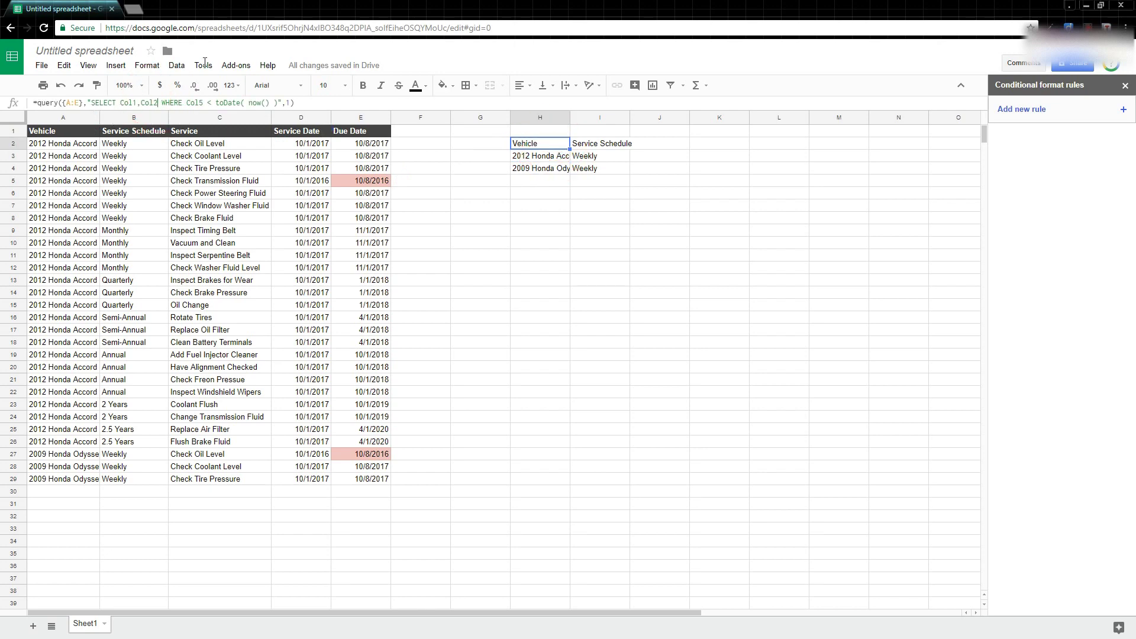
pyautogui.press('Return')
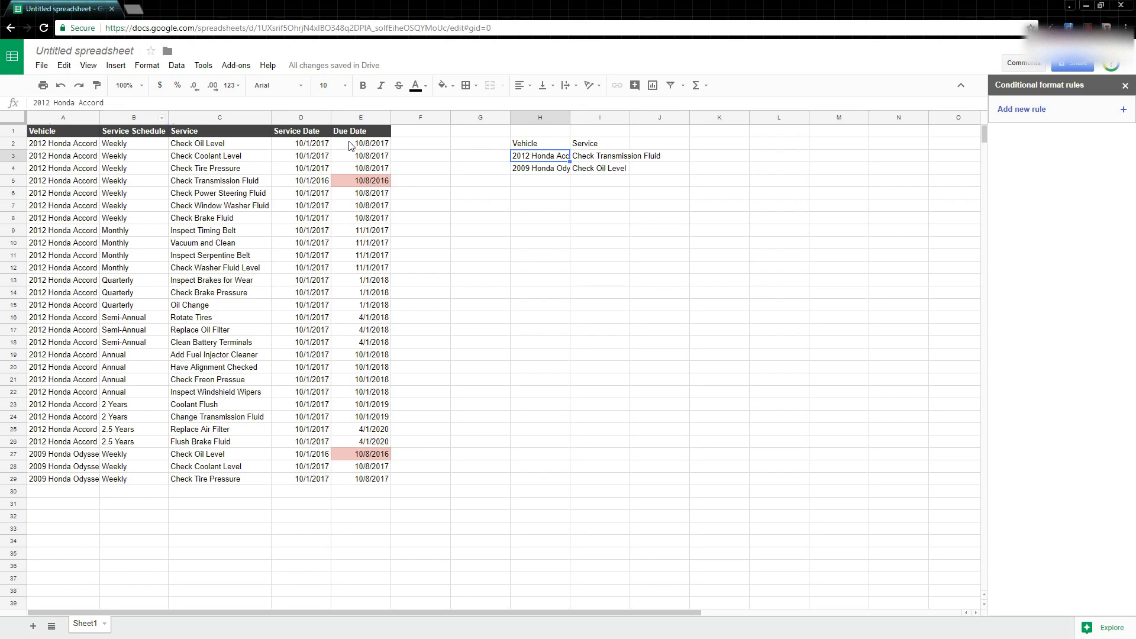
pyautogui.press('Up')
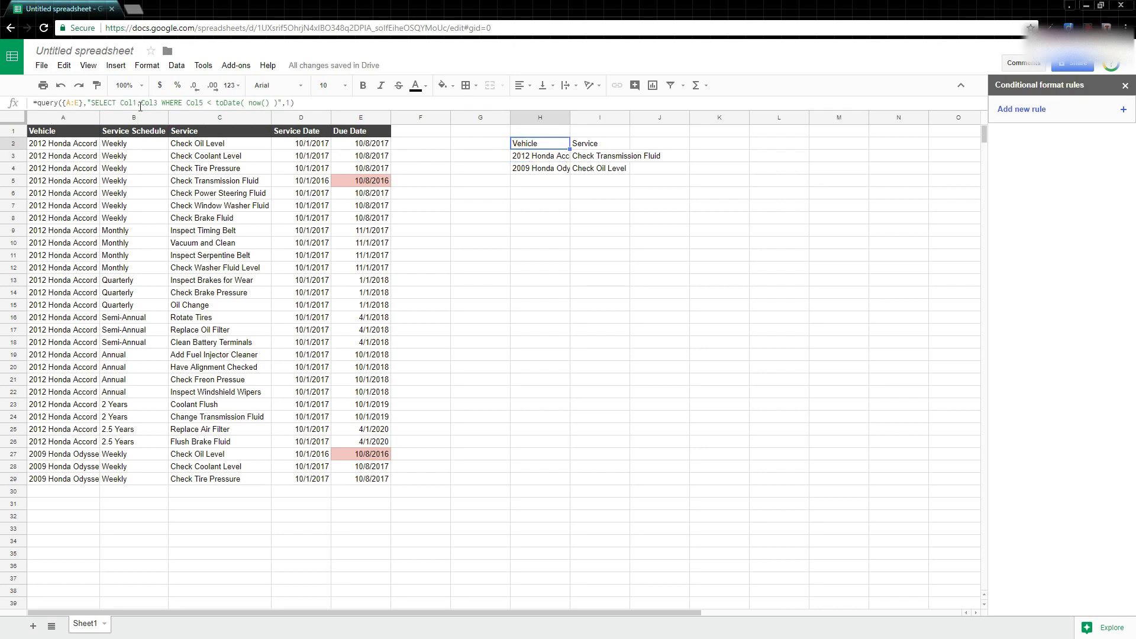